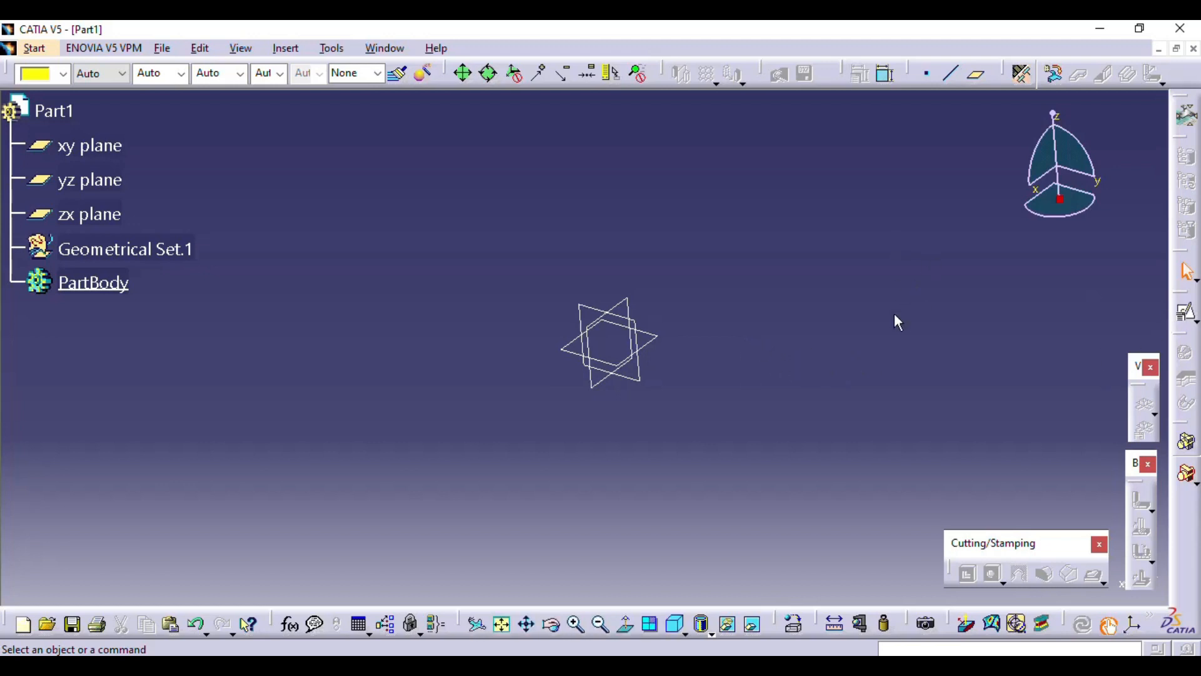
Define the sheet metal parameters with a 2 mm thickness and a 4 mm default bend radius.
left_click(1019, 80)
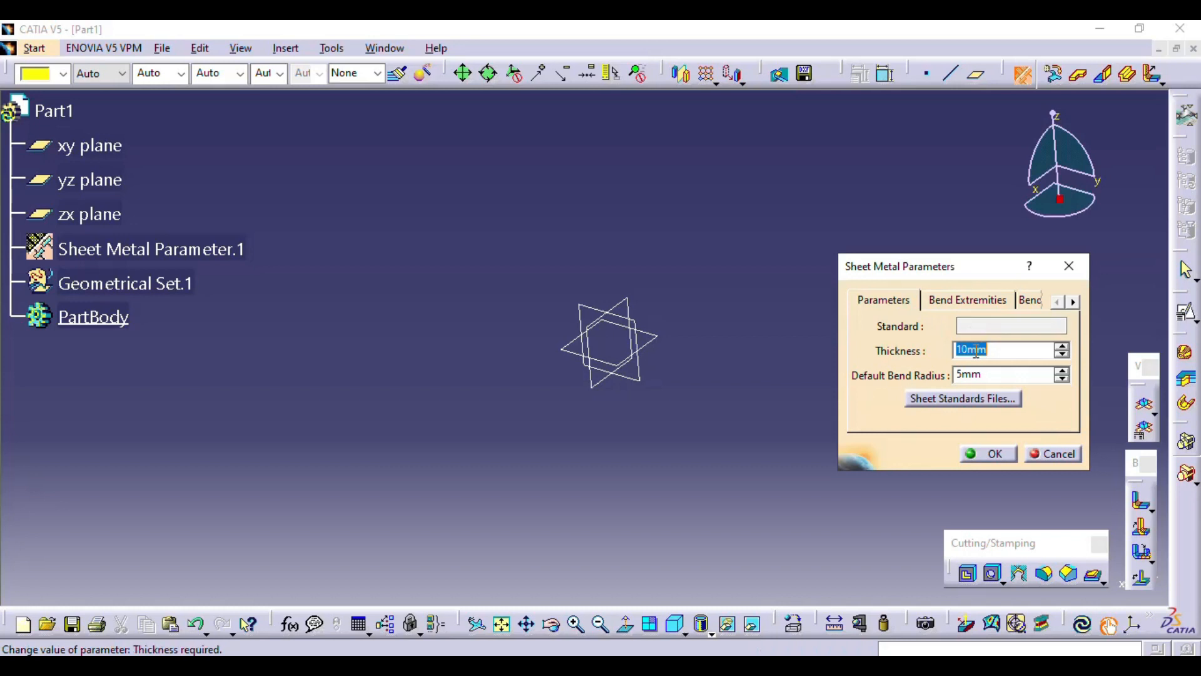
double_click(998, 350)
type("2")
double_click(996, 373)
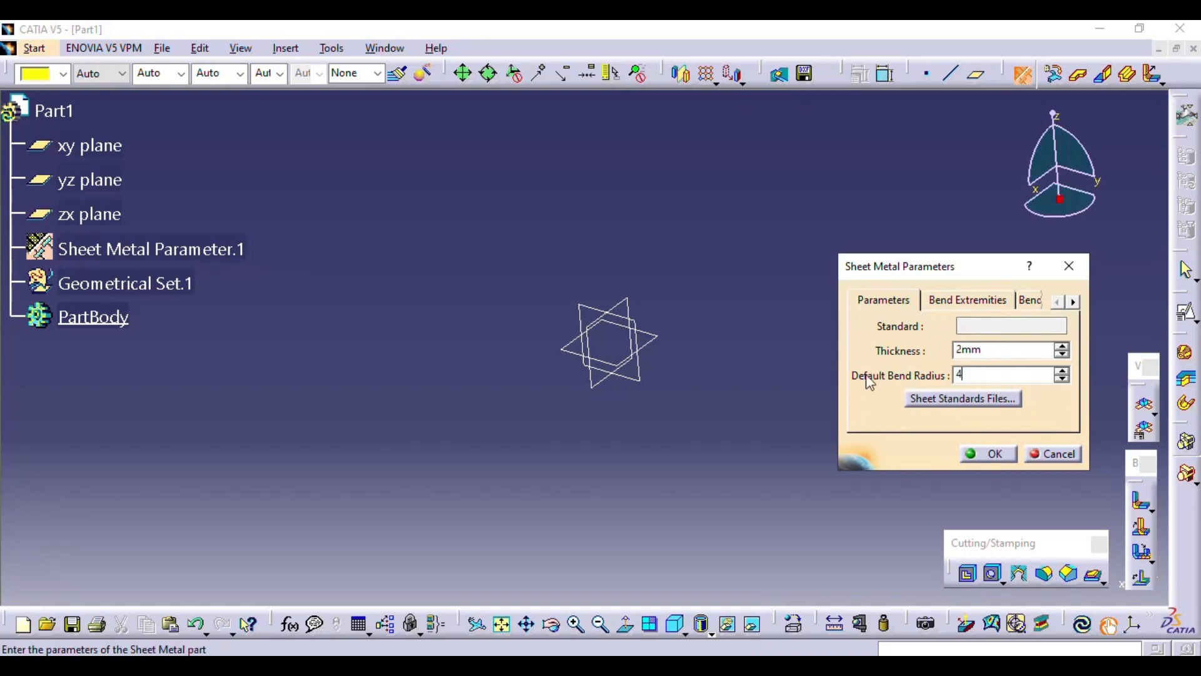
left_click(993, 455)
Create a positioned sketch on the xy plane with its V direction reversed and its axes swapped.
left_click(1187, 313)
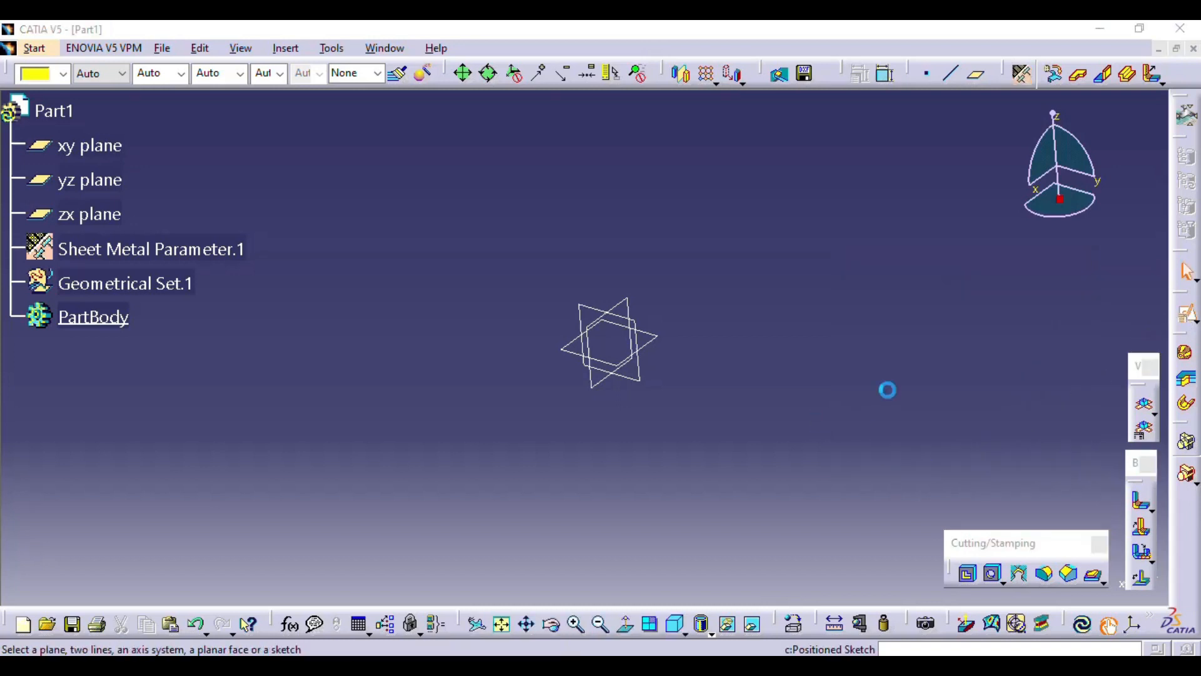
left_click(653, 339)
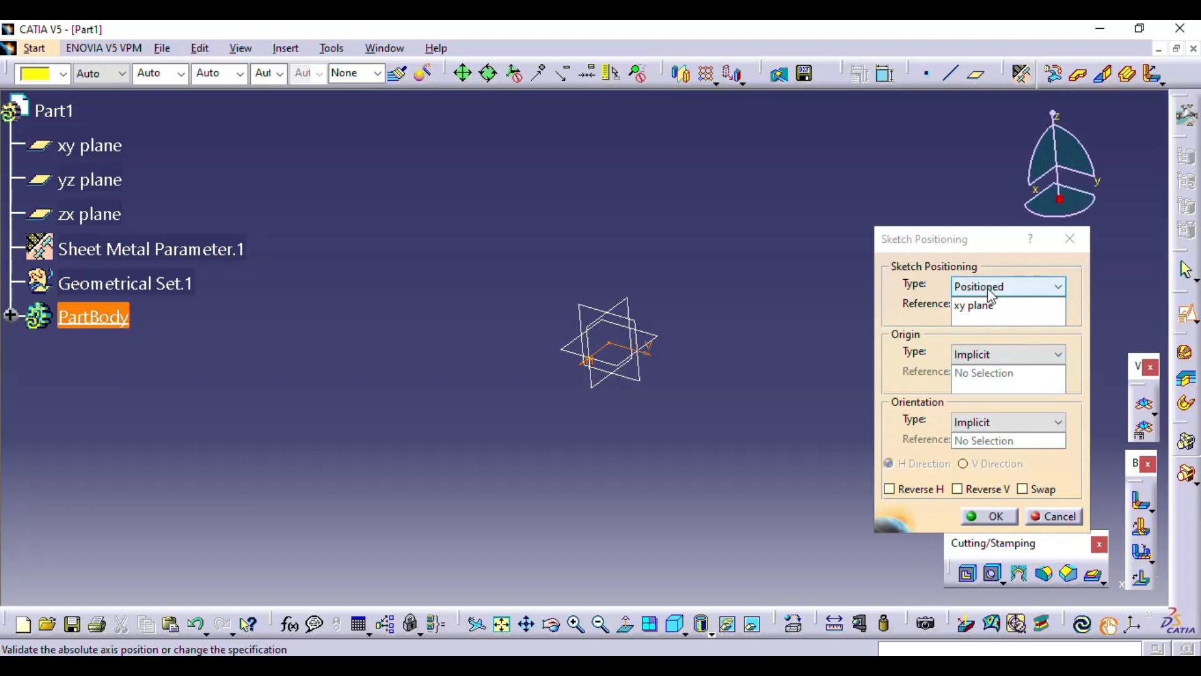
left_click(1032, 490)
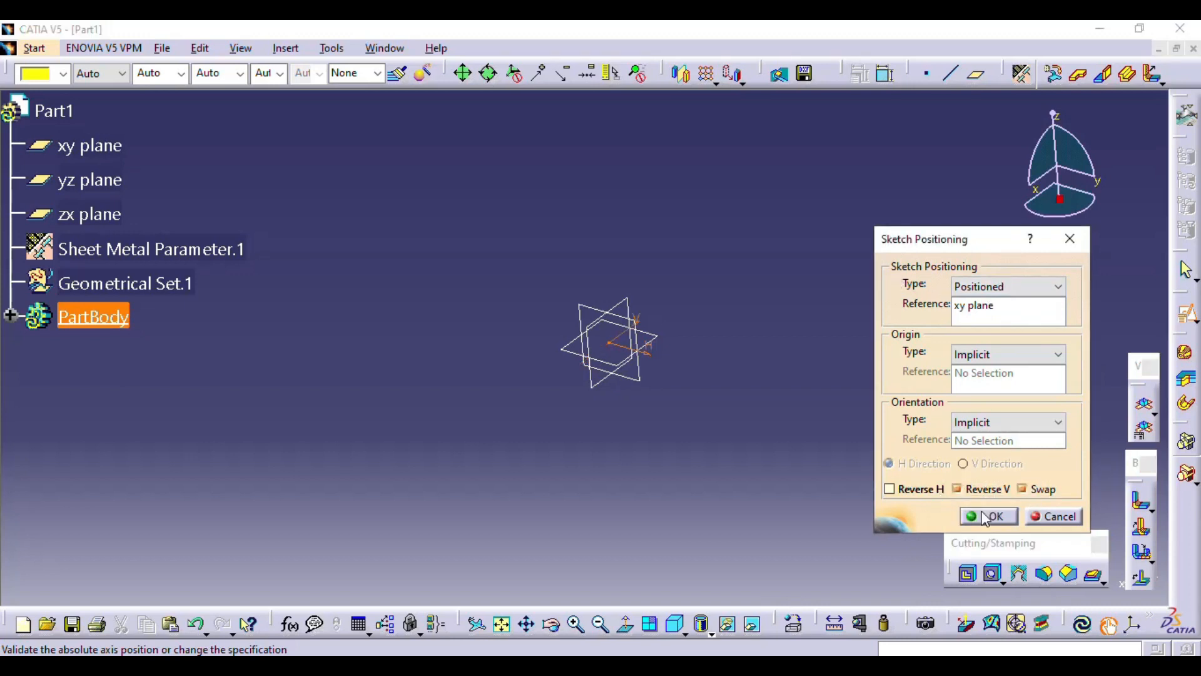
left_click(976, 508)
Sketch a rectangle about 145 mm wide and 97 mm high from the origin, and dimension its width and height.
left_click(1141, 397)
left_click(601, 327)
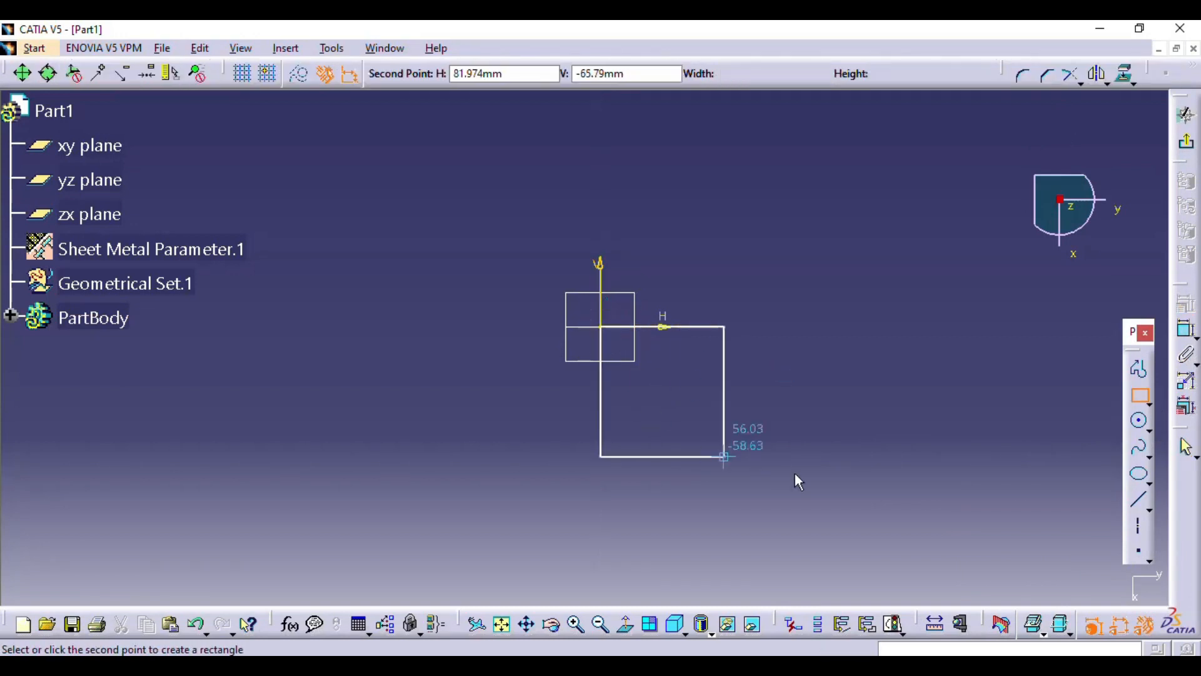
left_click(911, 536)
left_click(658, 305)
left_click(659, 222)
left_click(797, 504)
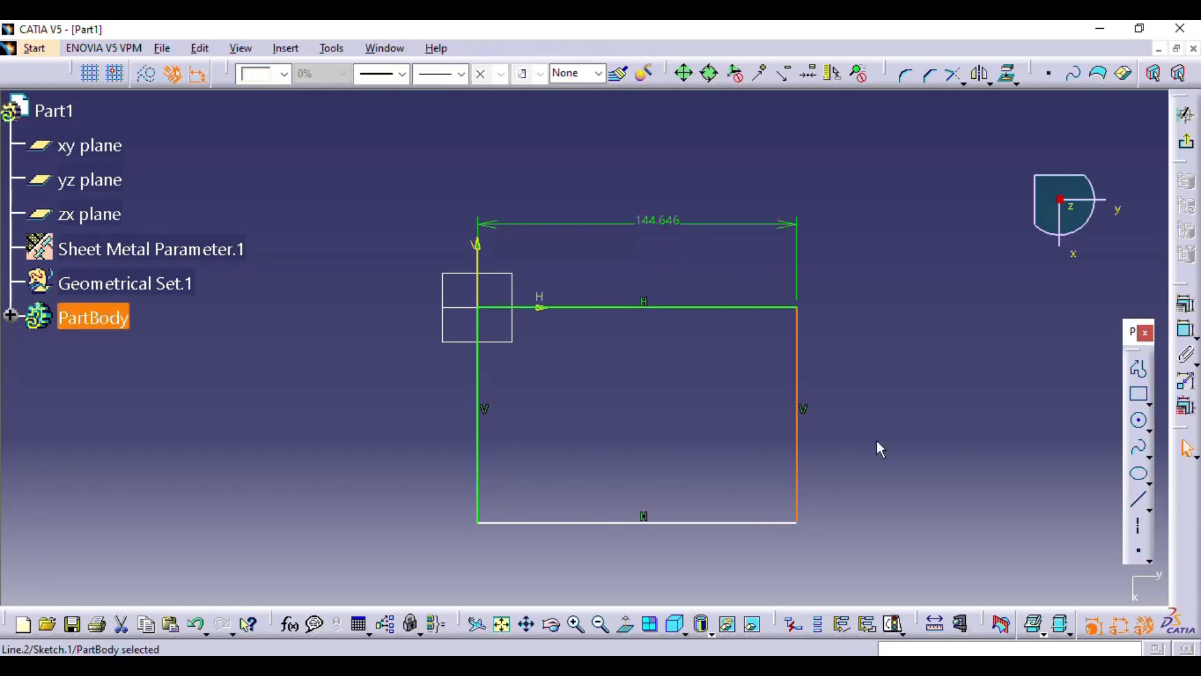
left_click(880, 449)
left_click(1184, 354)
left_click(801, 429)
left_click(837, 408)
Set the rectangle's width to 150 mm and its height to 90 mm, and exit the sketch.
double_click(664, 223)
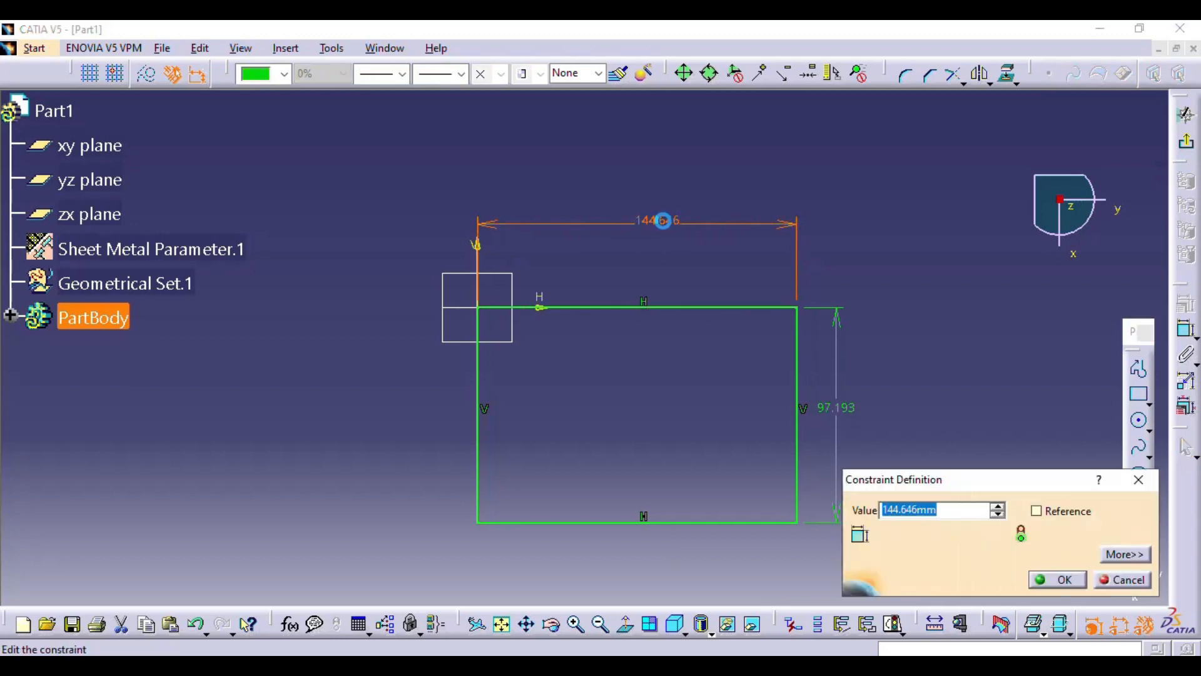
type("150")
key("Return")
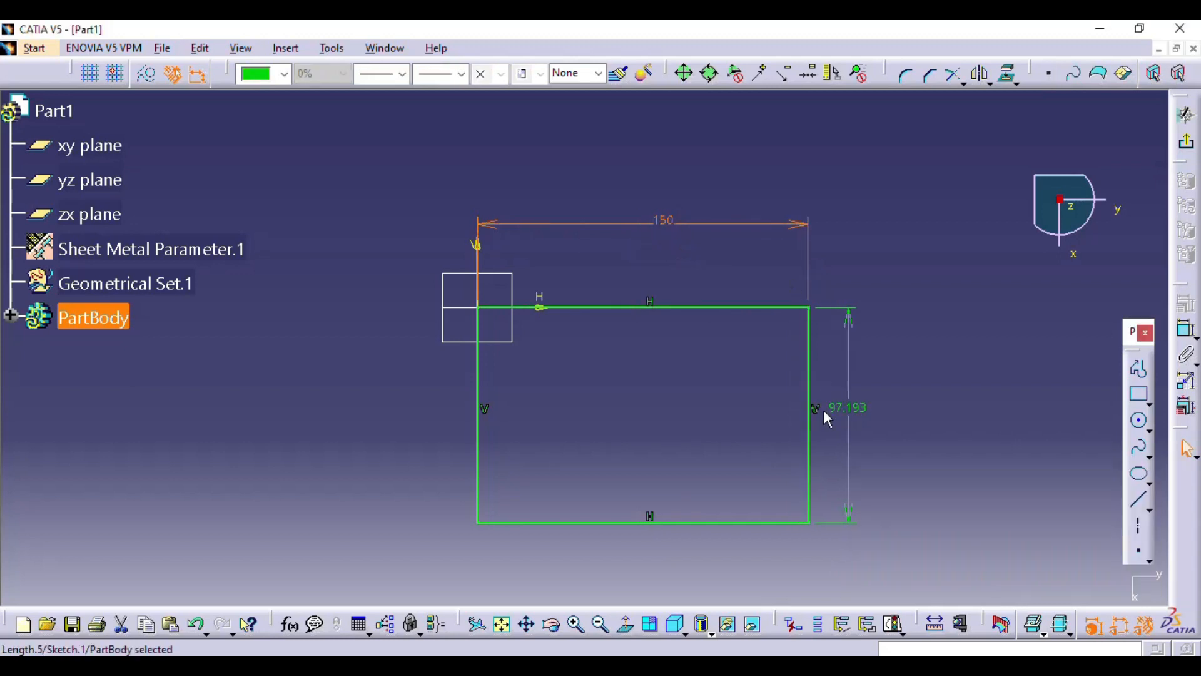
double_click(848, 407)
type("90")
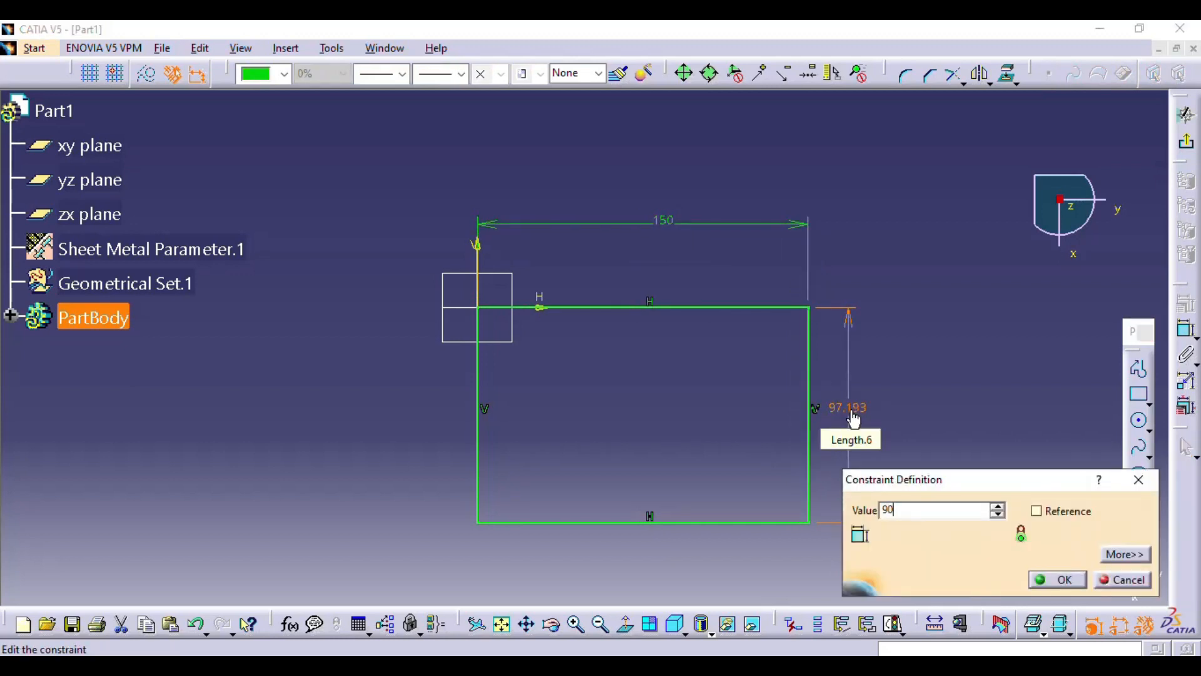
key("Return")
left_click(1186, 115)
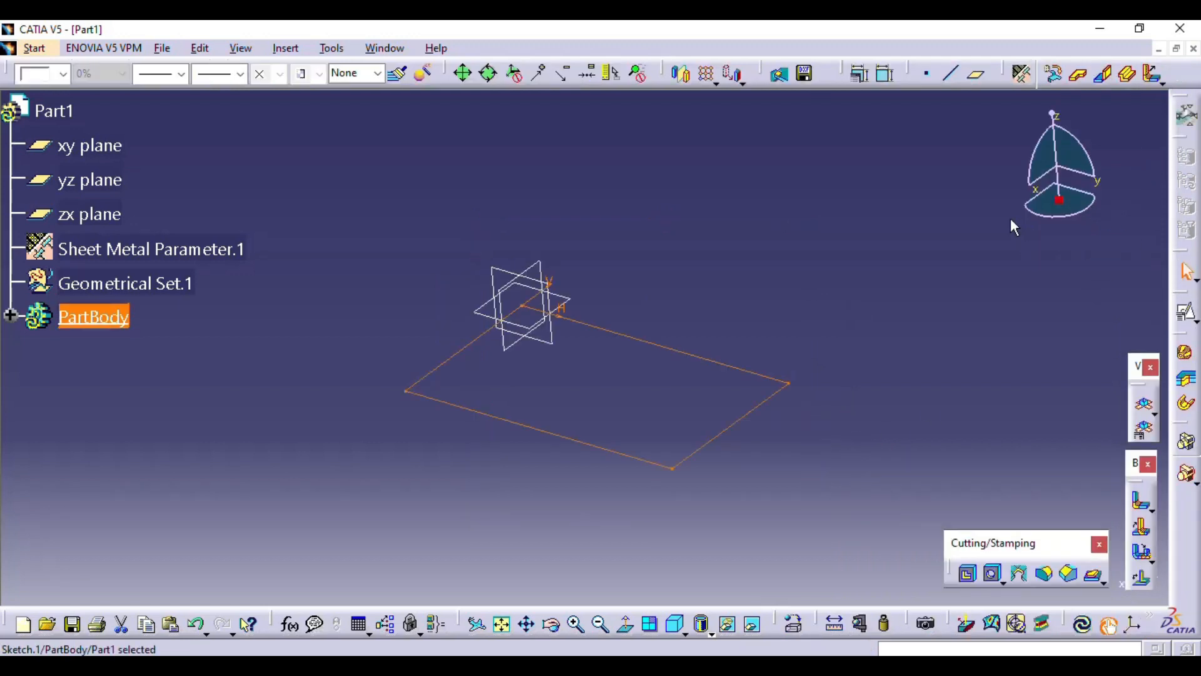
Create a sheet metal wall from the rectangle sketch.
left_click(1079, 74)
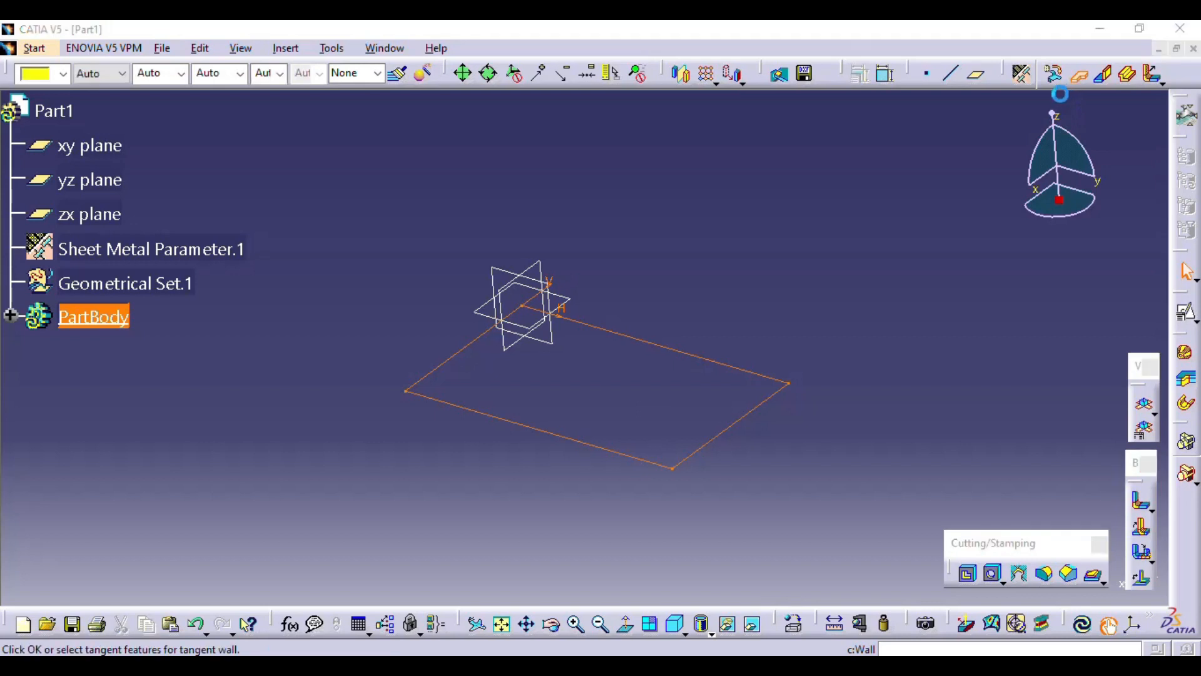
left_click(985, 583)
middle_click_drag(573, 432, 691, 429)
left_click(639, 456)
middle_click_drag(638, 456, 681, 447)
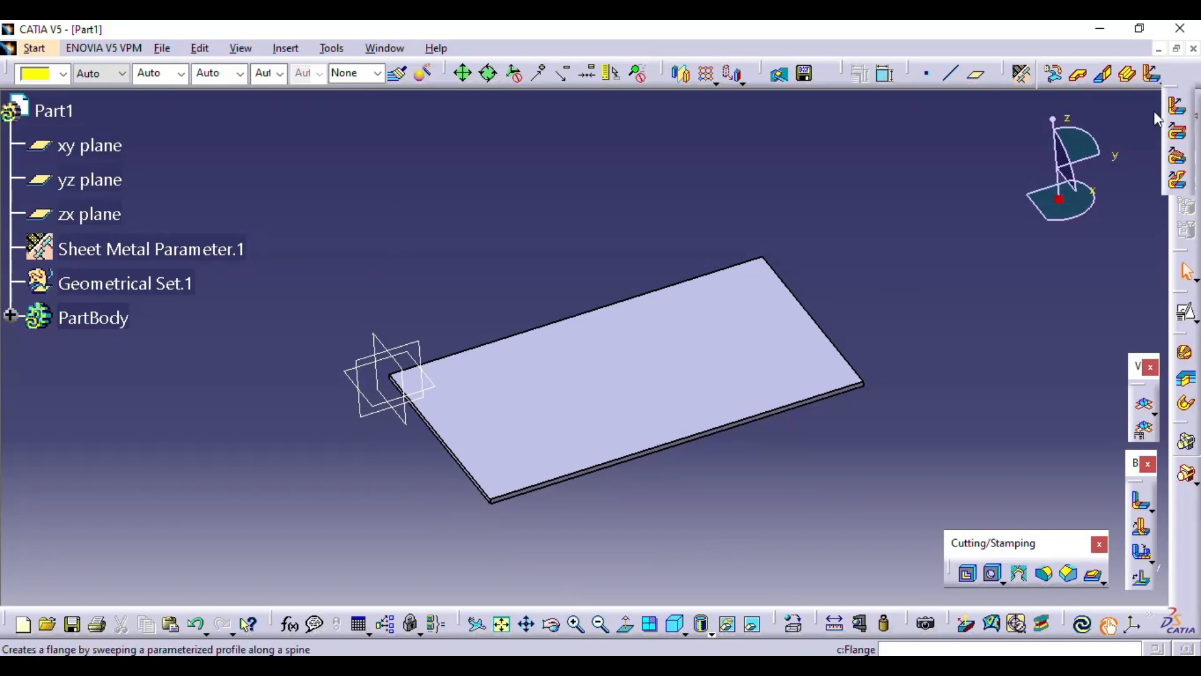
Add an upward flange 30 mm long at 90° along the plate's short edge farthest from the origin.
left_click(1156, 78)
middle_click_drag(710, 370, 772, 286)
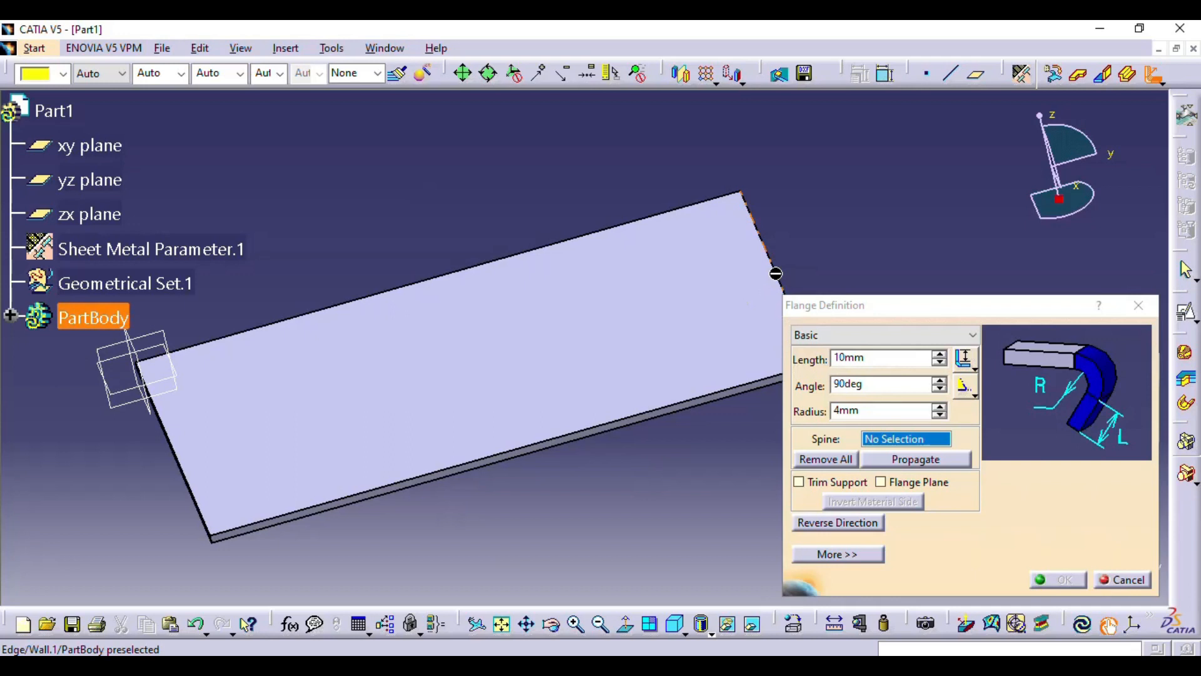
left_click(772, 286)
middle_click_drag(587, 351, 494, 318)
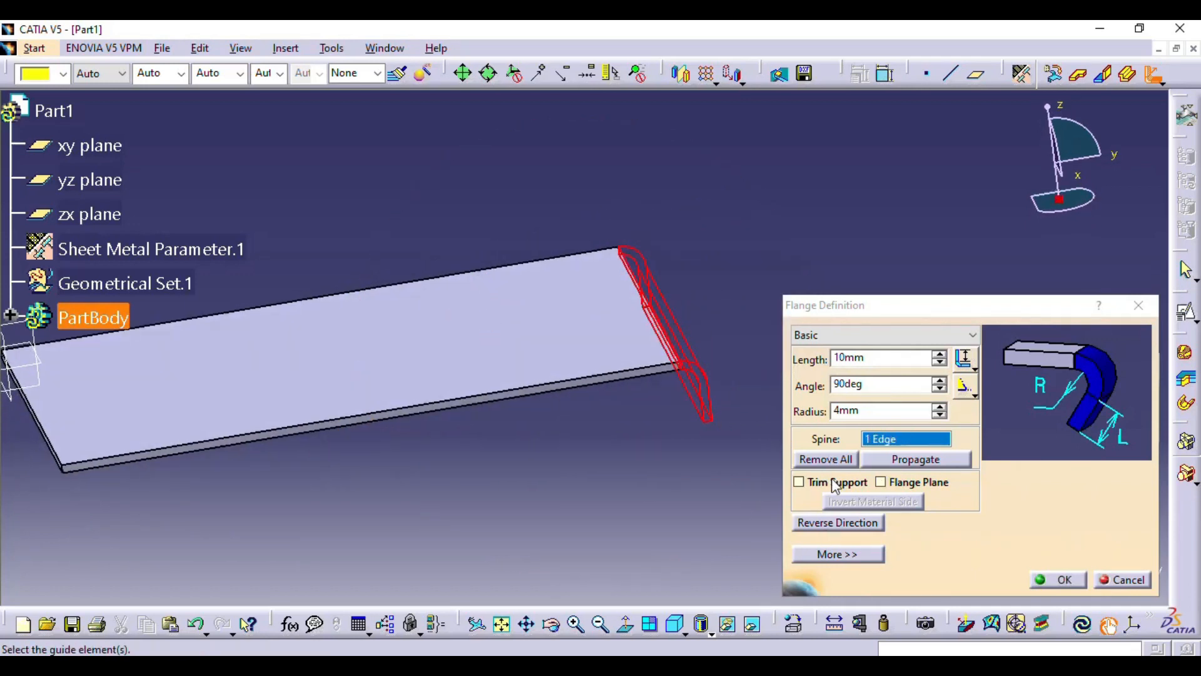
left_click(831, 523)
left_click_drag(879, 385, 811, 386)
left_click_drag(882, 357, 768, 360)
type("30")
left_click(1056, 579)
Edit the flange to set its bend radius to 8 mm.
middle_click_drag(751, 475, 680, 308)
double_click(718, 343)
double_click(871, 412)
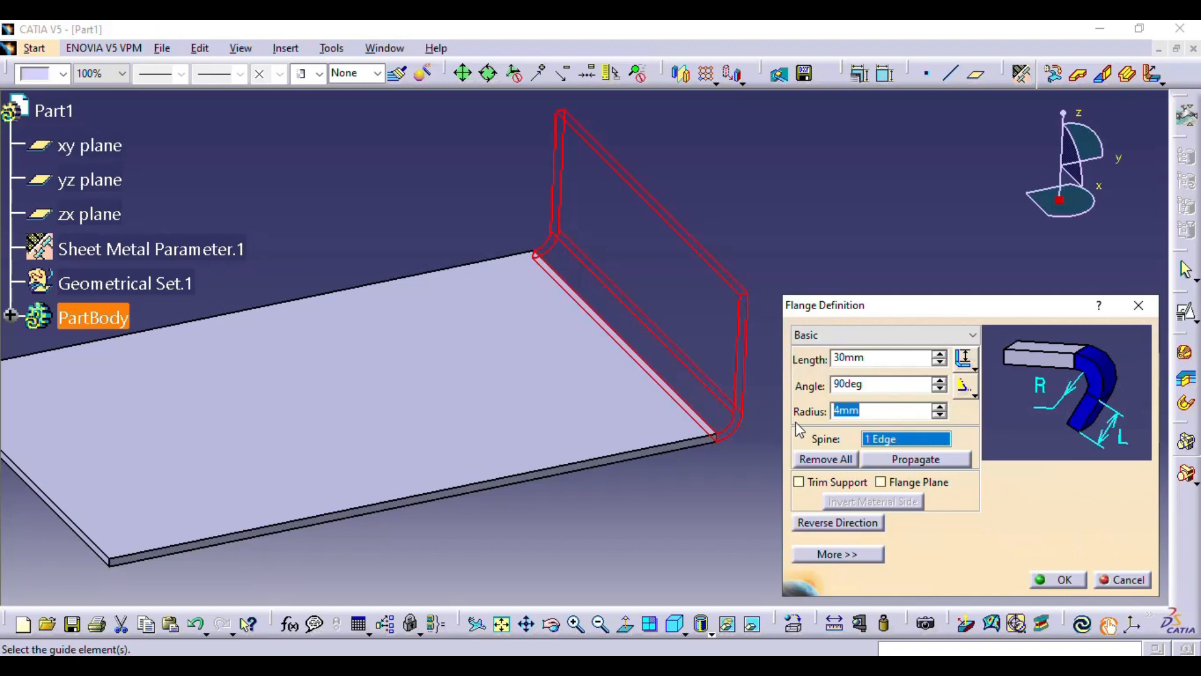
left_click(1057, 580)
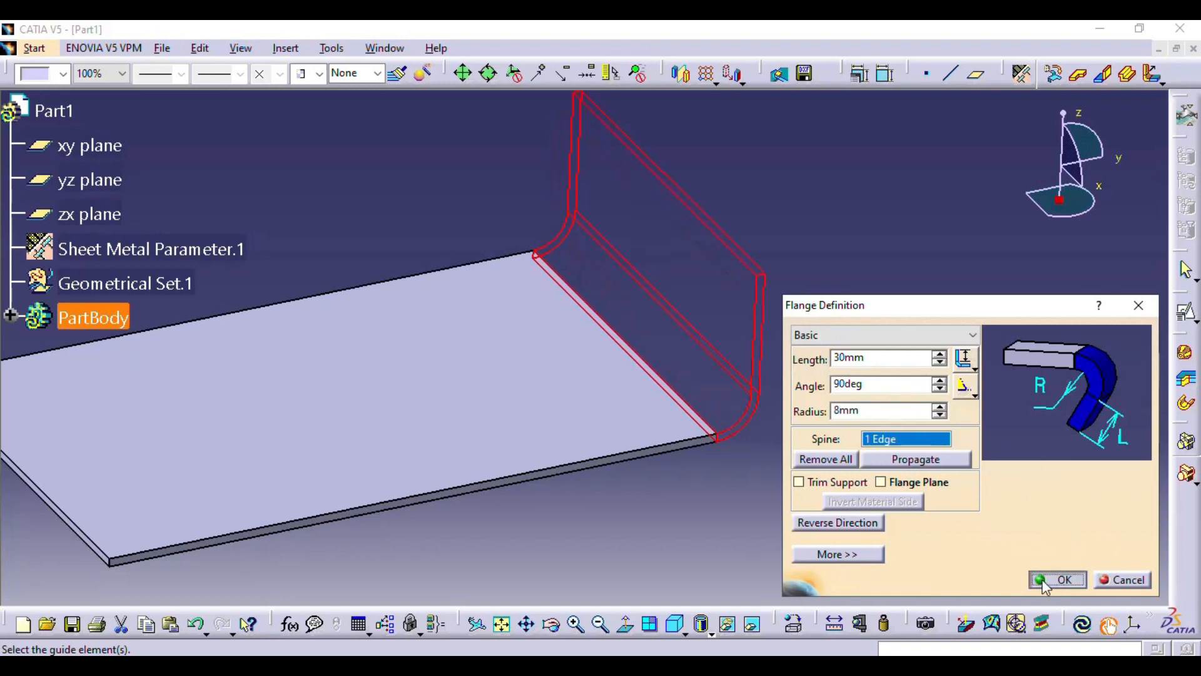
middle_click_drag(809, 483, 962, 358)
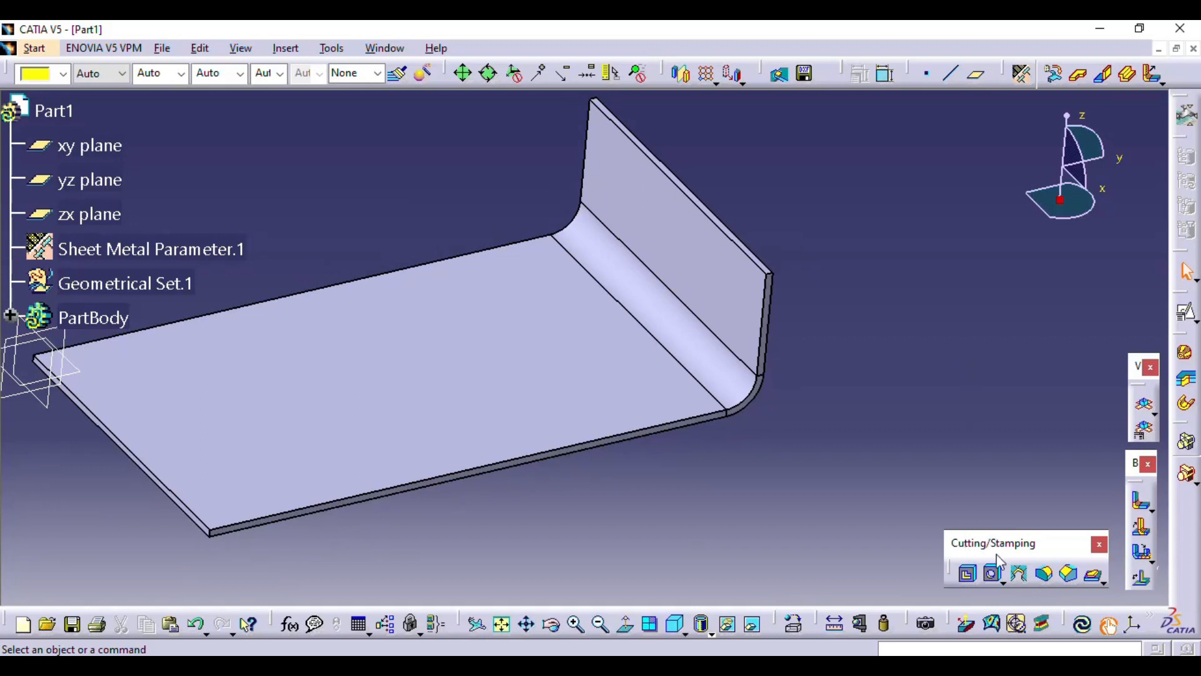
Place a 10 mm circular cutout on the flange's curved bend face and preview it.
left_click(1003, 583)
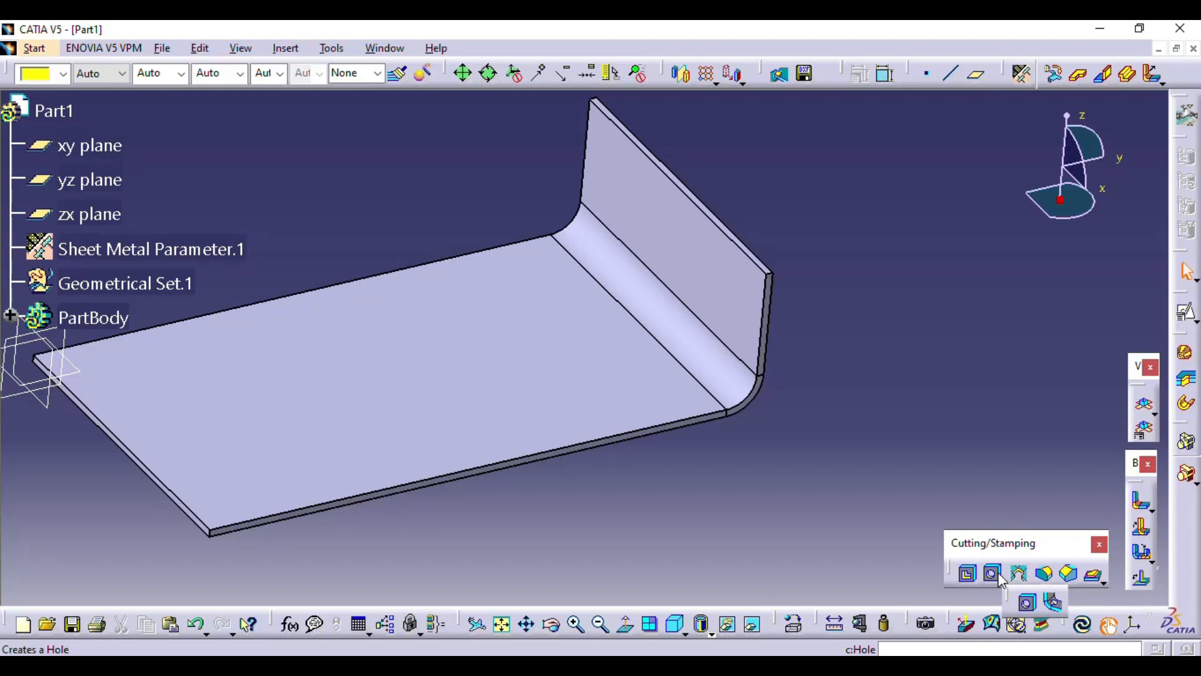
left_click(1053, 602)
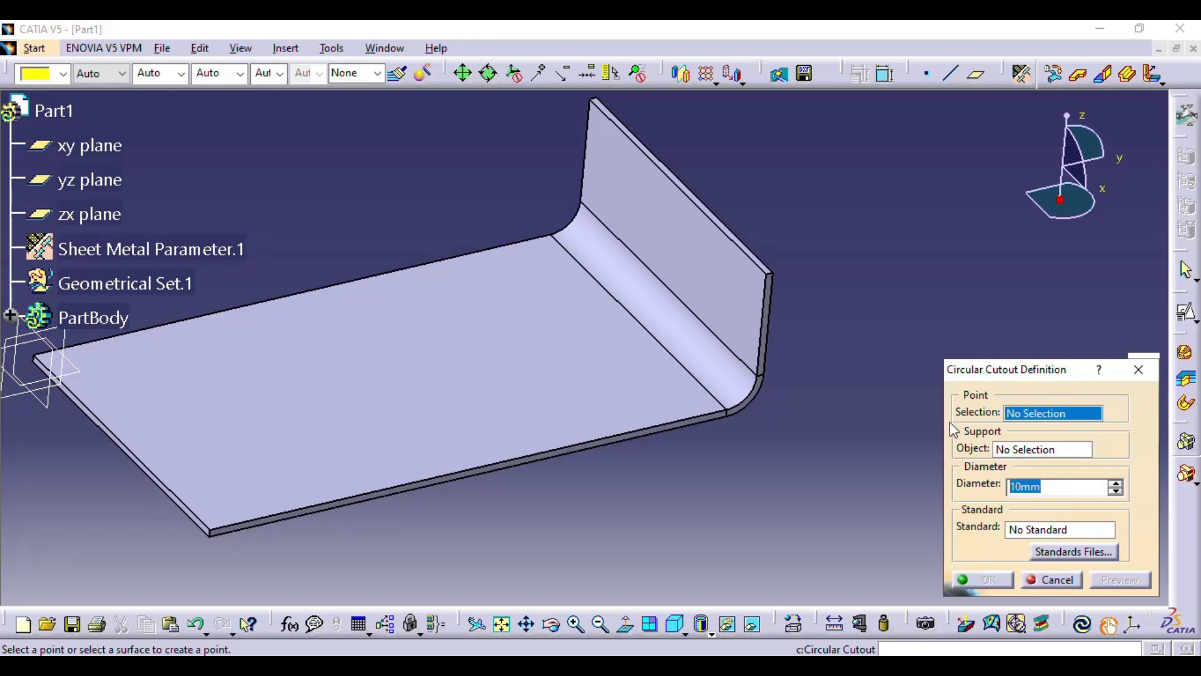
middle_click_drag(641, 406, 687, 453)
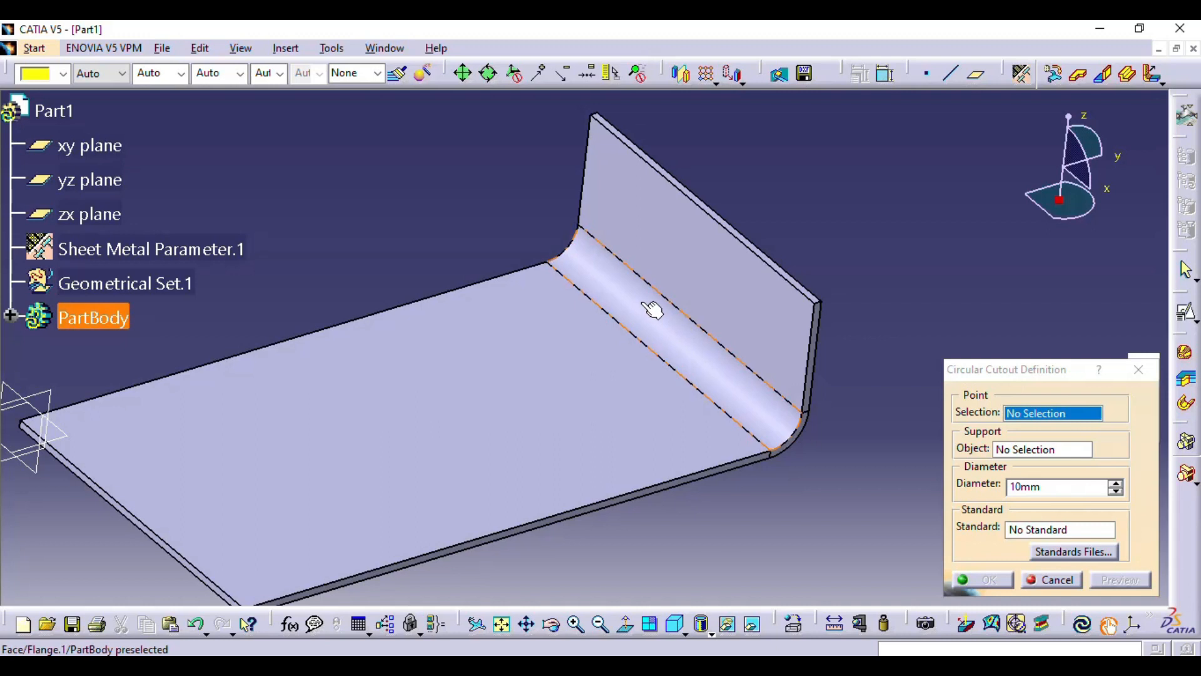
middle_click_drag(756, 410, 689, 347, "ctrl")
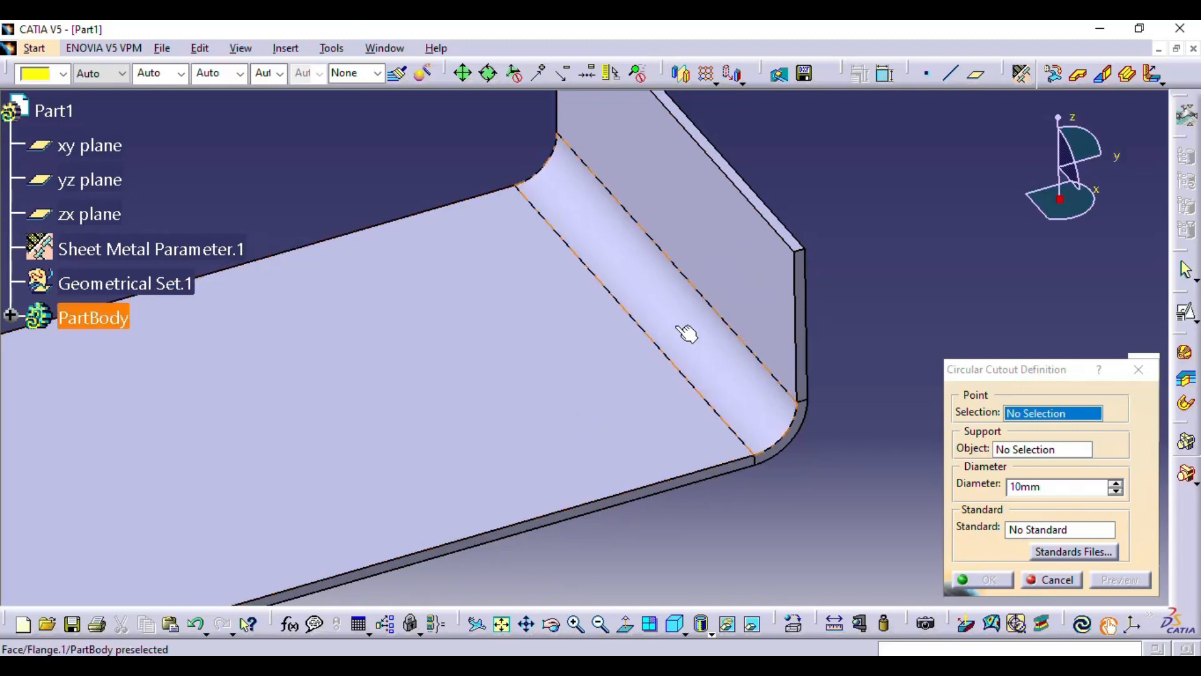
left_click(706, 350)
middle_click_drag(703, 353, 724, 287)
middle_click_drag(707, 353, 648, 369)
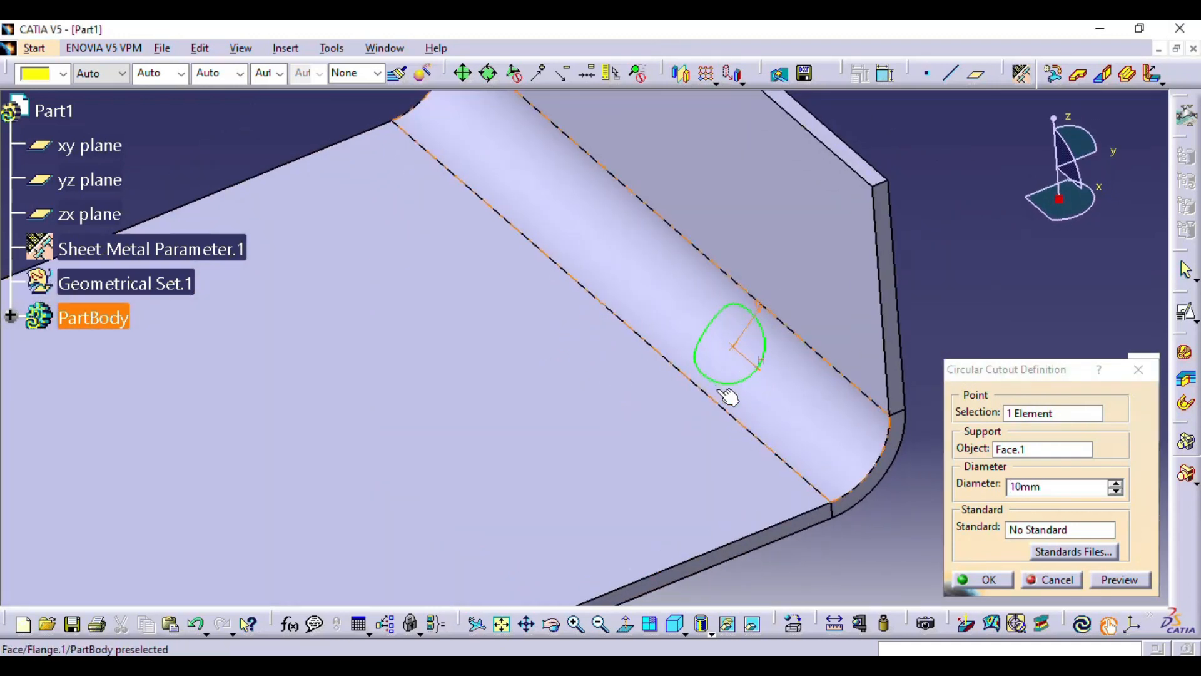
left_click(1114, 582)
middle_click_drag(703, 359, 764, 421)
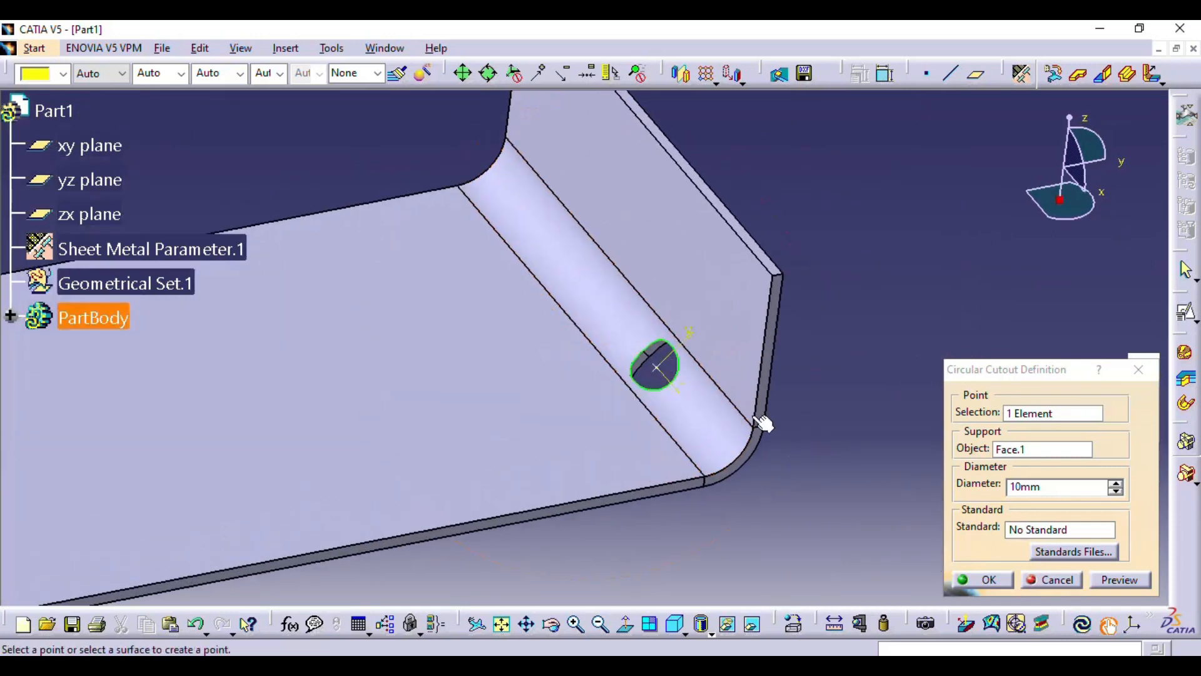
Set the circular cutout's diameter to 15 mm and preview it.
double_click(1061, 487)
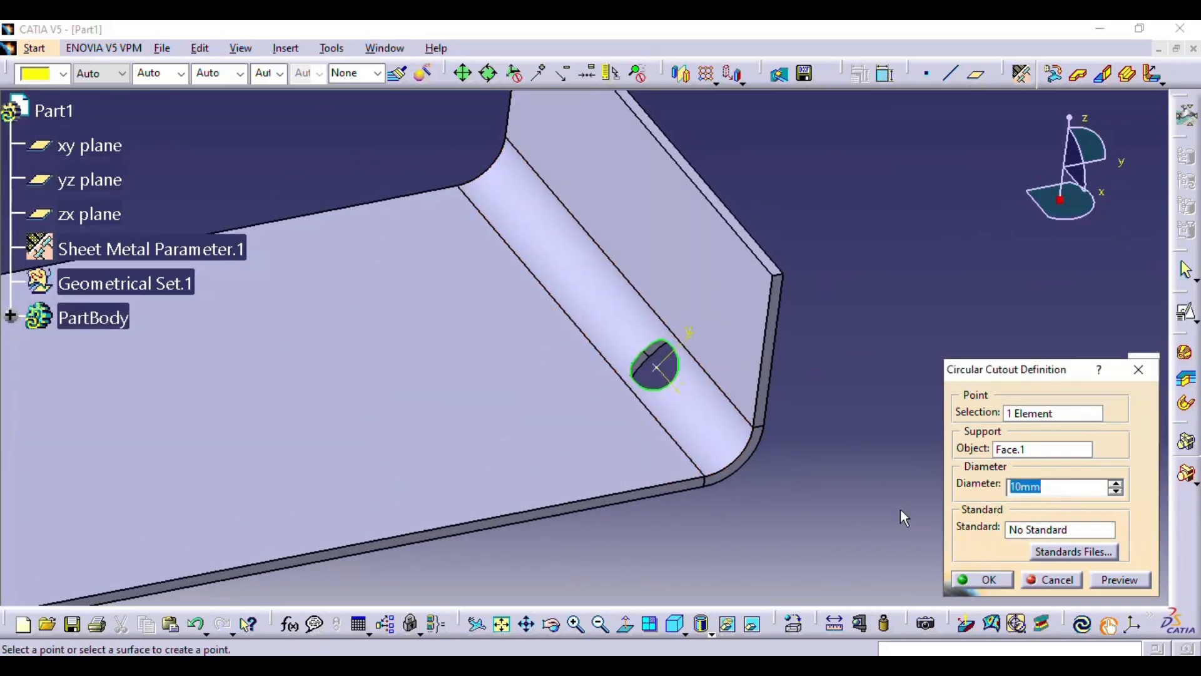
type("15")
left_click(1116, 579)
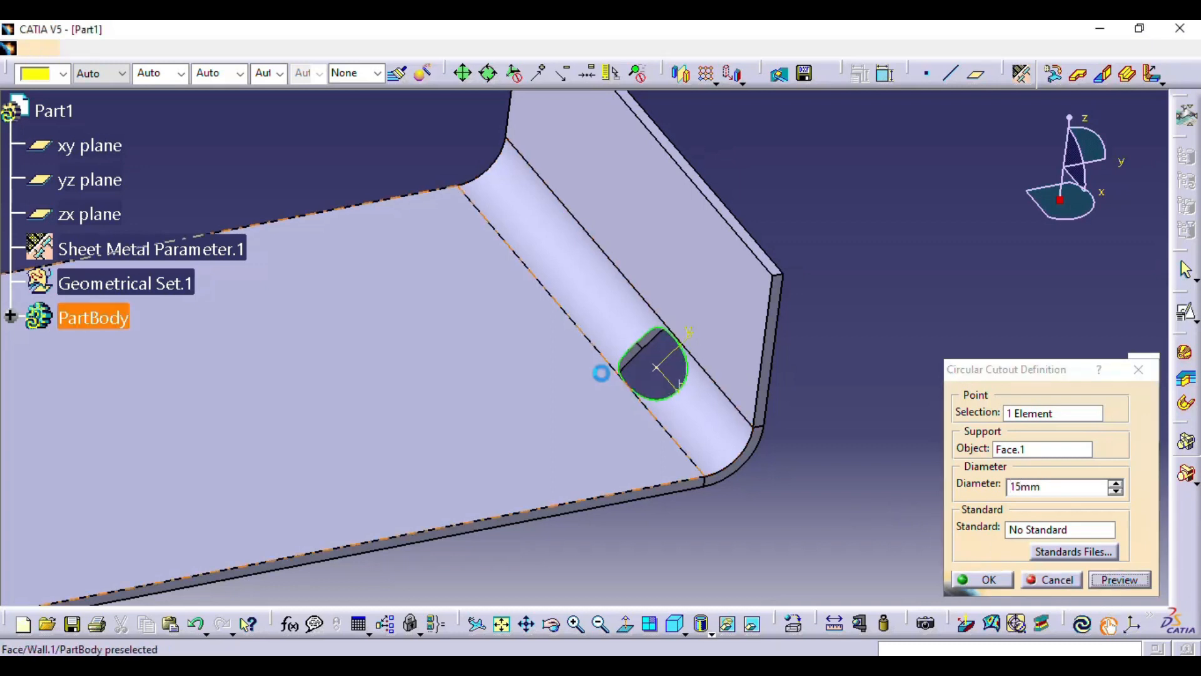
middle_click_drag(603, 373, 586, 354)
Set the cutout's diameter to 20 mm and create it across the bend.
left_click_drag(1064, 487, 935, 488)
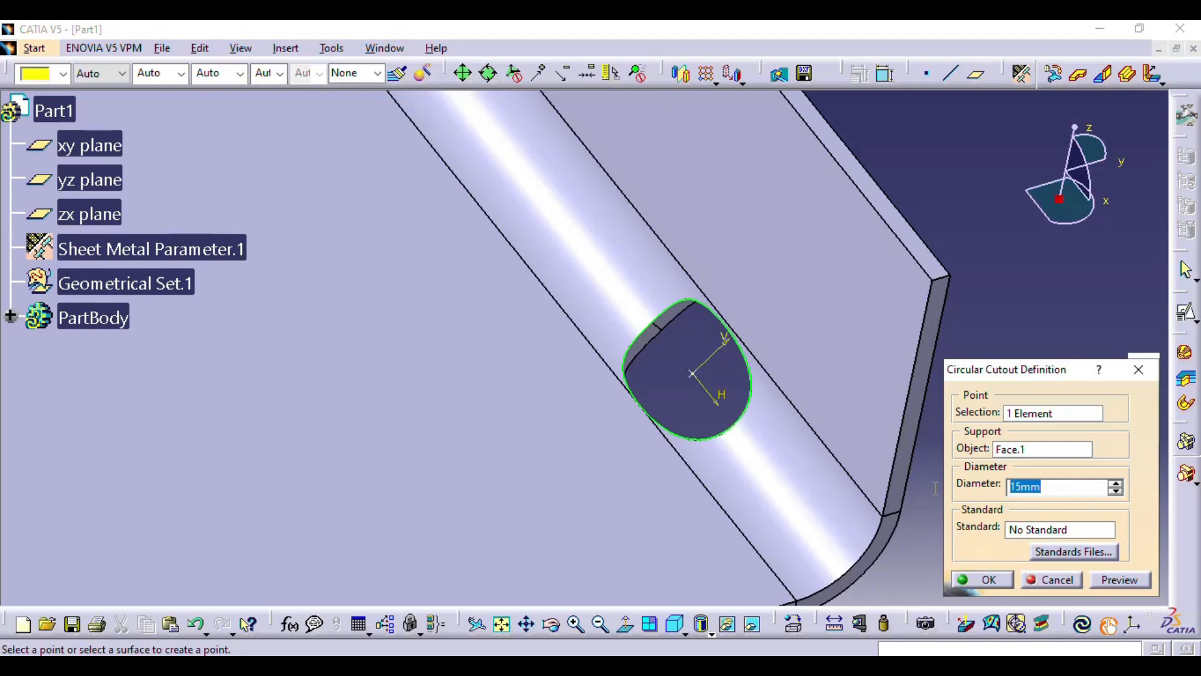
type("20")
left_click(976, 579)
middle_click_drag(959, 359, 696, 384)
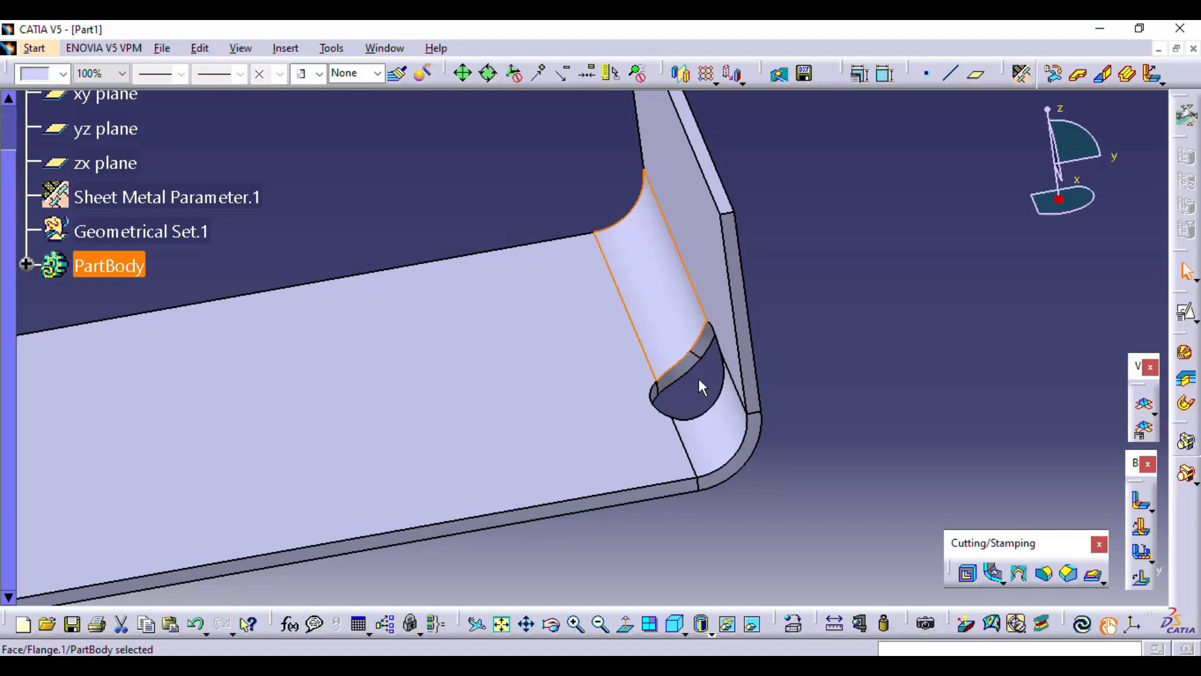
left_click(926, 402)
middle_click_drag(625, 472, 486, 452)
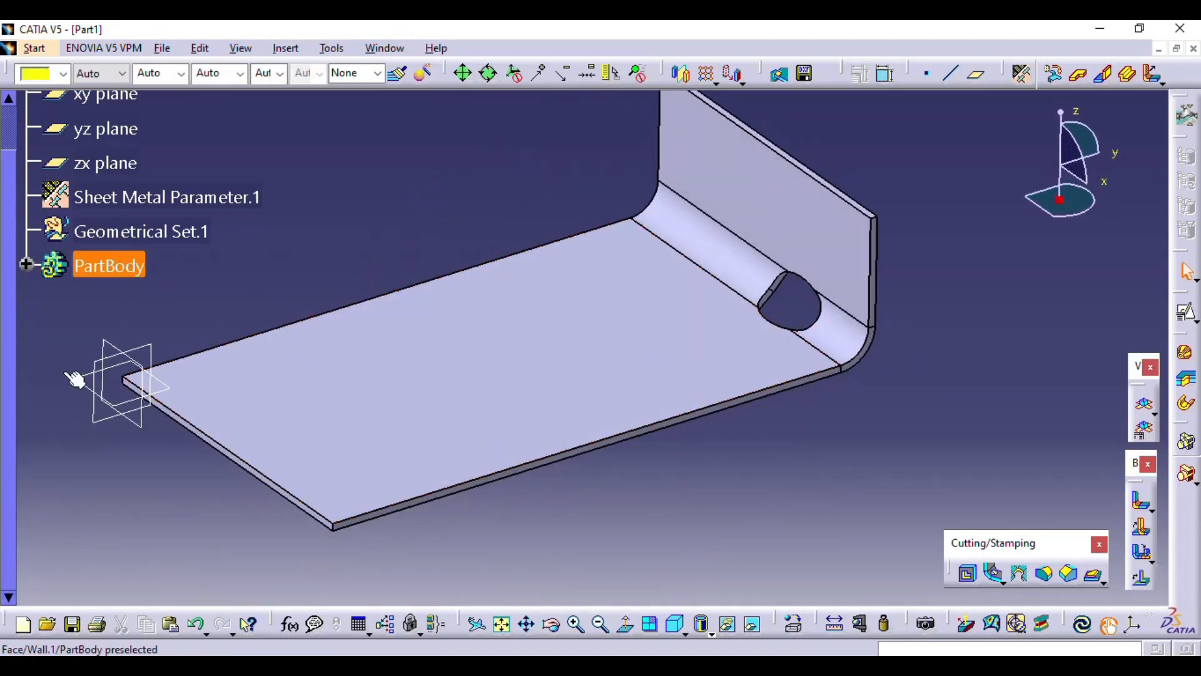
Delete the circular cutout from the part body together with its aggregated elements.
left_click(26, 263)
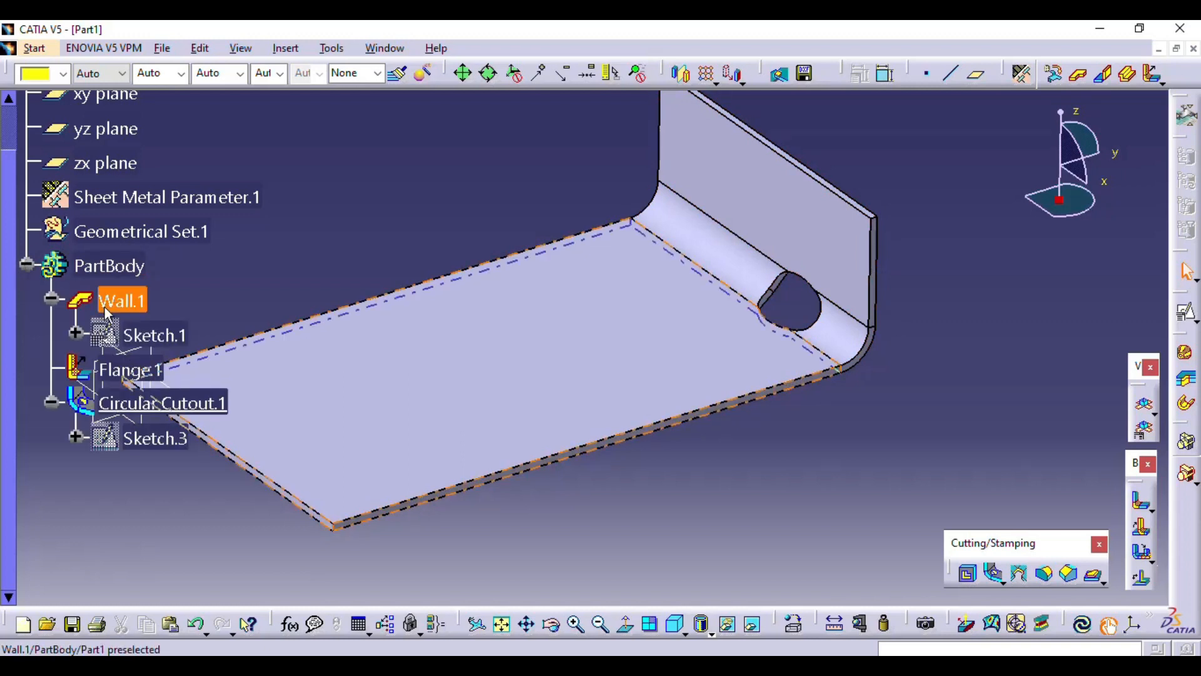
right_click(144, 406)
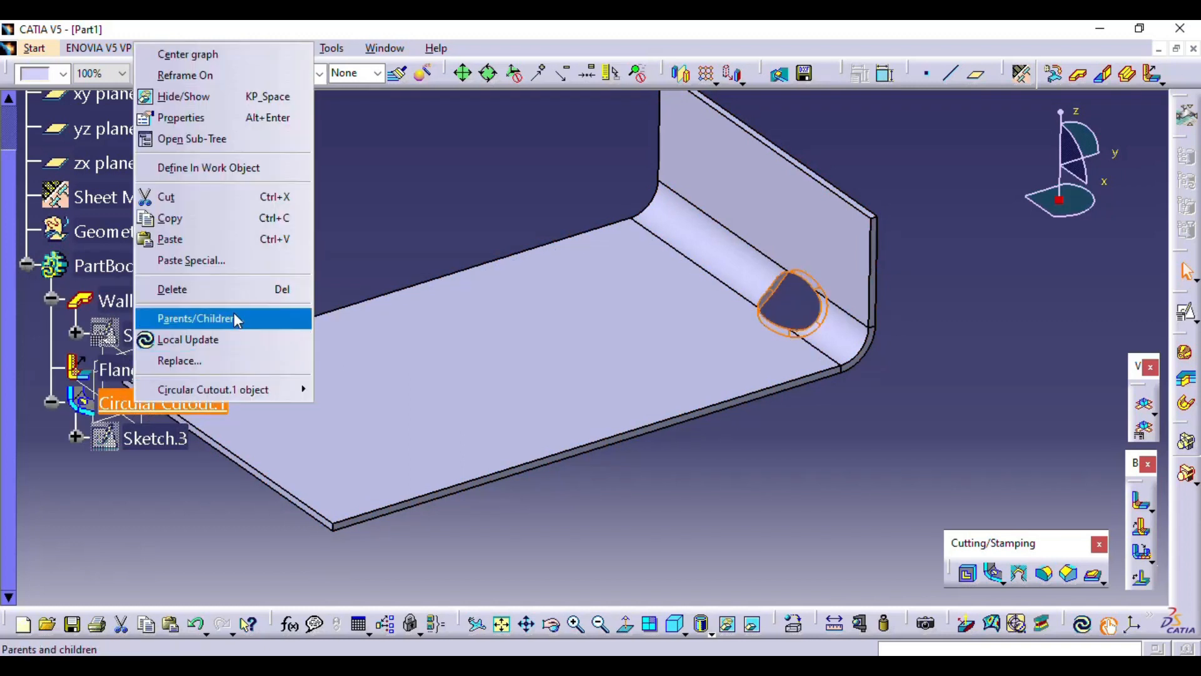
left_click(182, 289)
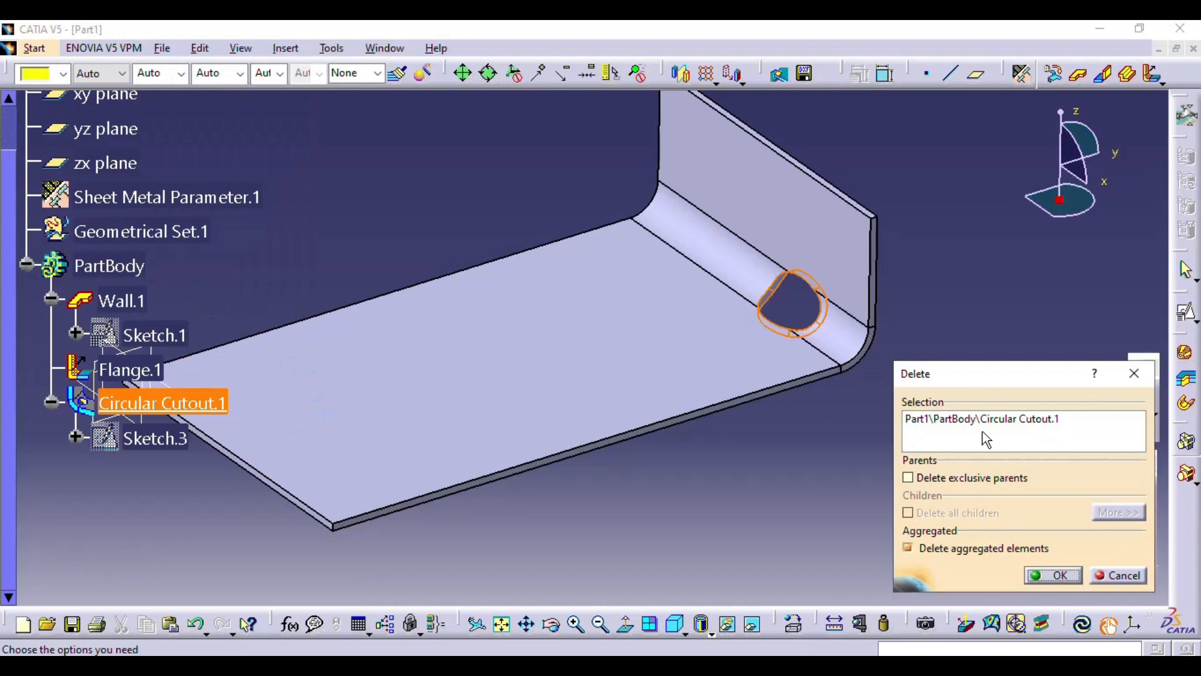
left_click(1055, 573)
Delete the flange from the part body so that only the base wall is left.
left_click(144, 370)
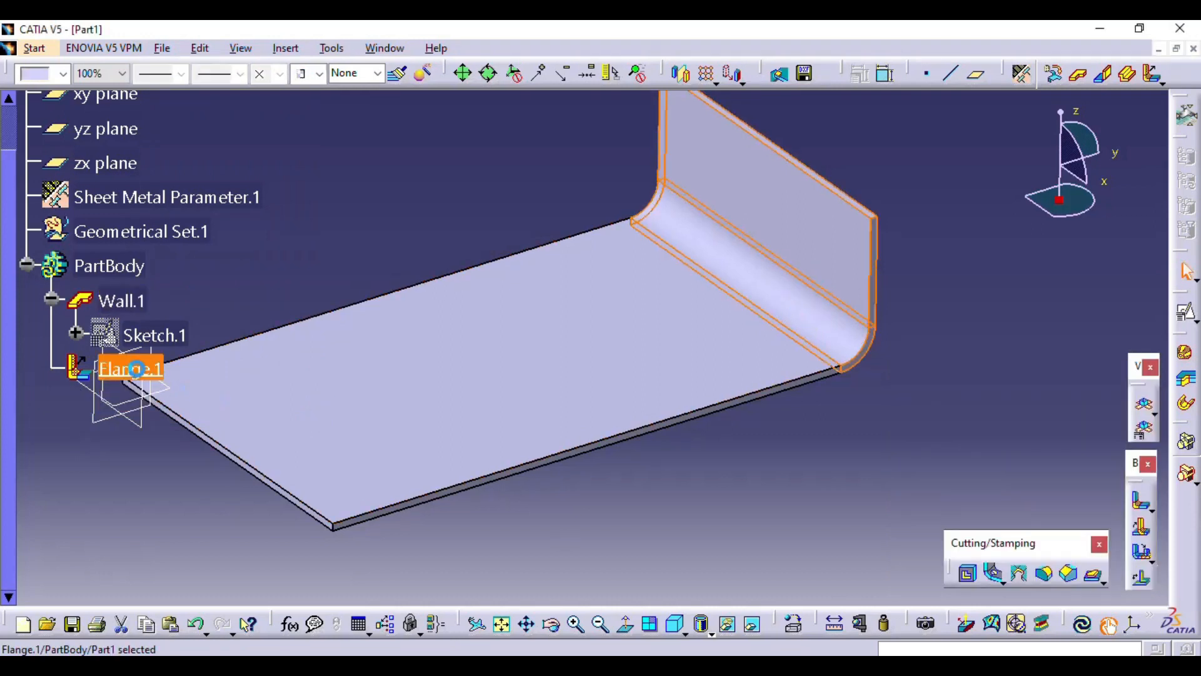
right_click(166, 388)
left_click(178, 544)
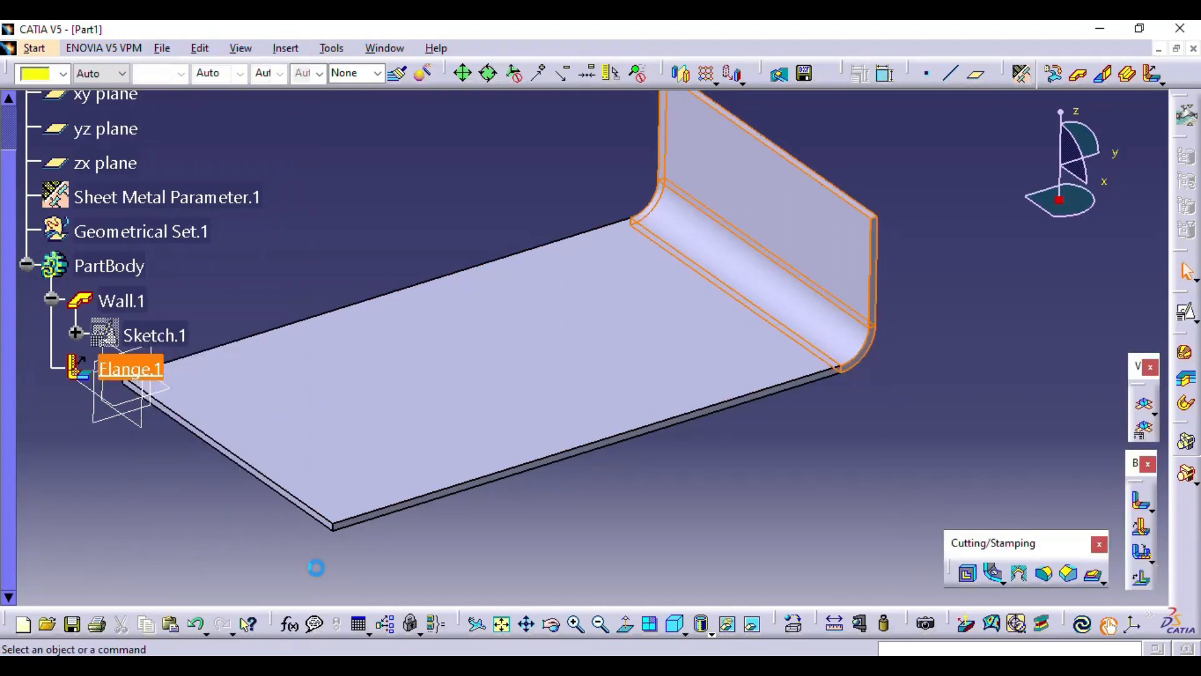
Set the sheet metal thickness to 10 mm and update the wall.
middle_click_drag(388, 430, 553, 445)
left_click(523, 401)
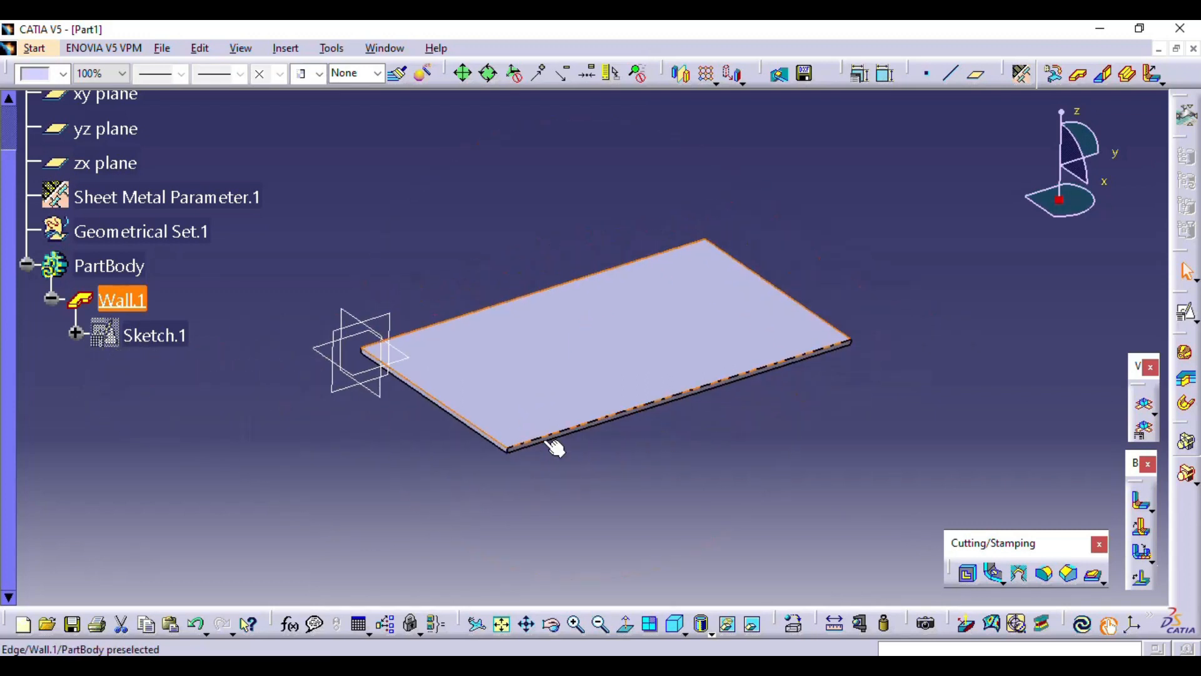
left_click(585, 394)
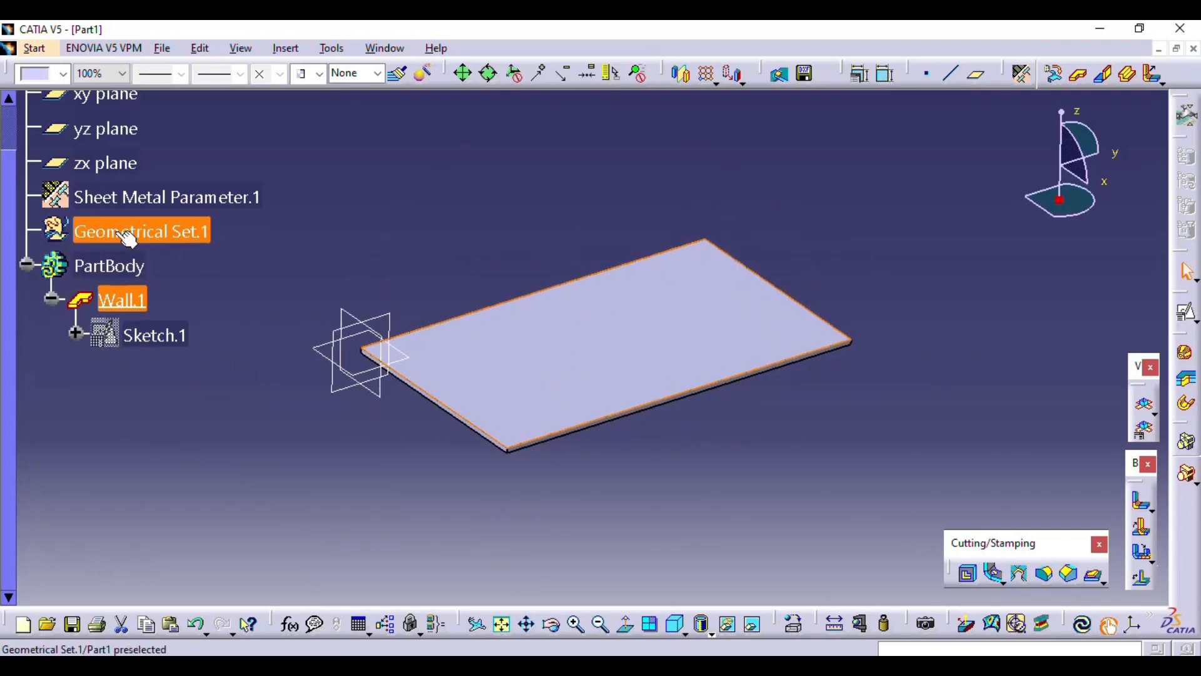
left_click(120, 198)
double_click(120, 197)
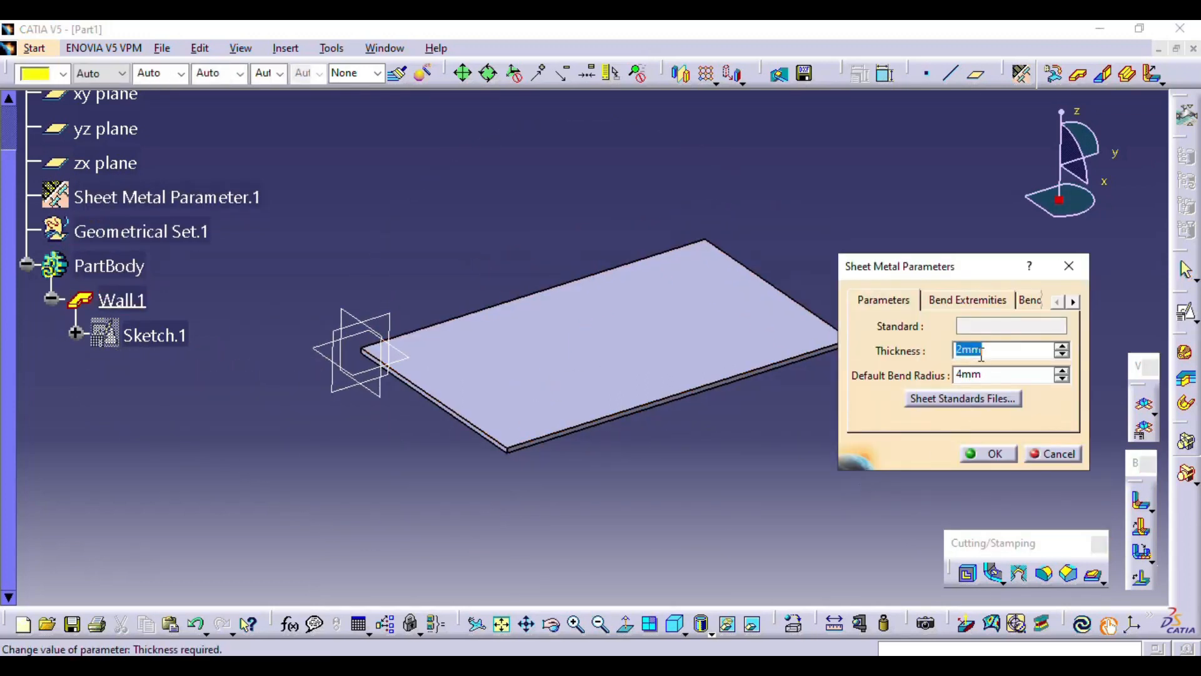
type("10")
key("Tab")
type("4mm")
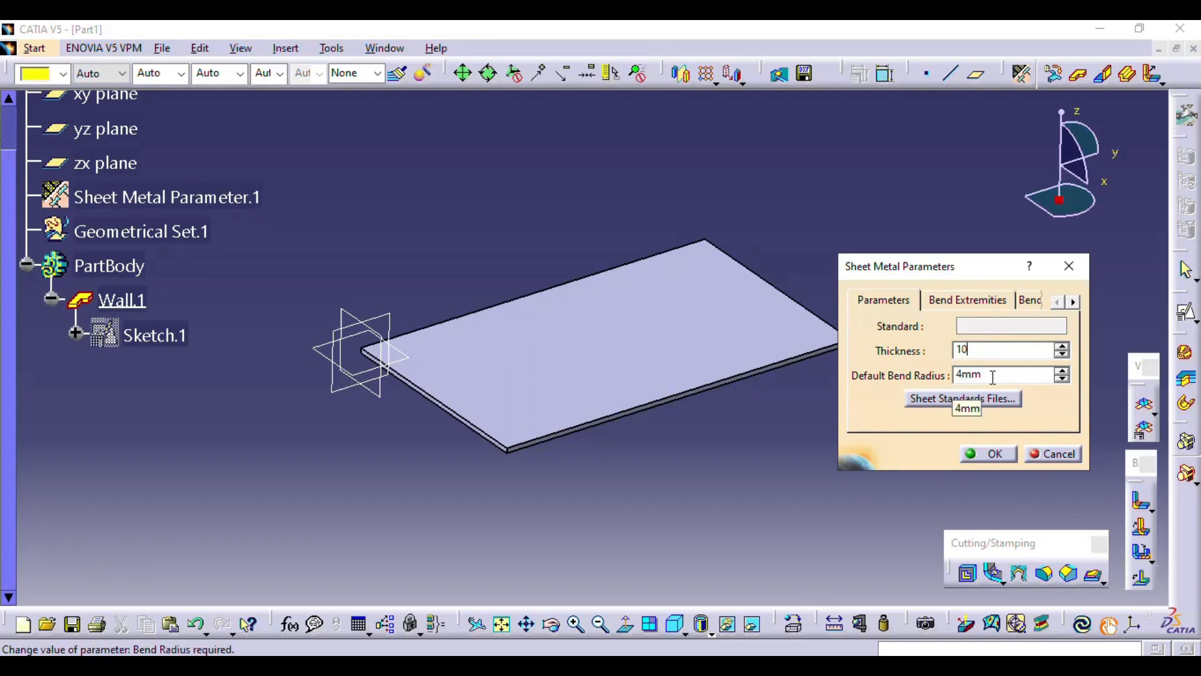
key("Return")
type("10")
key("Return")
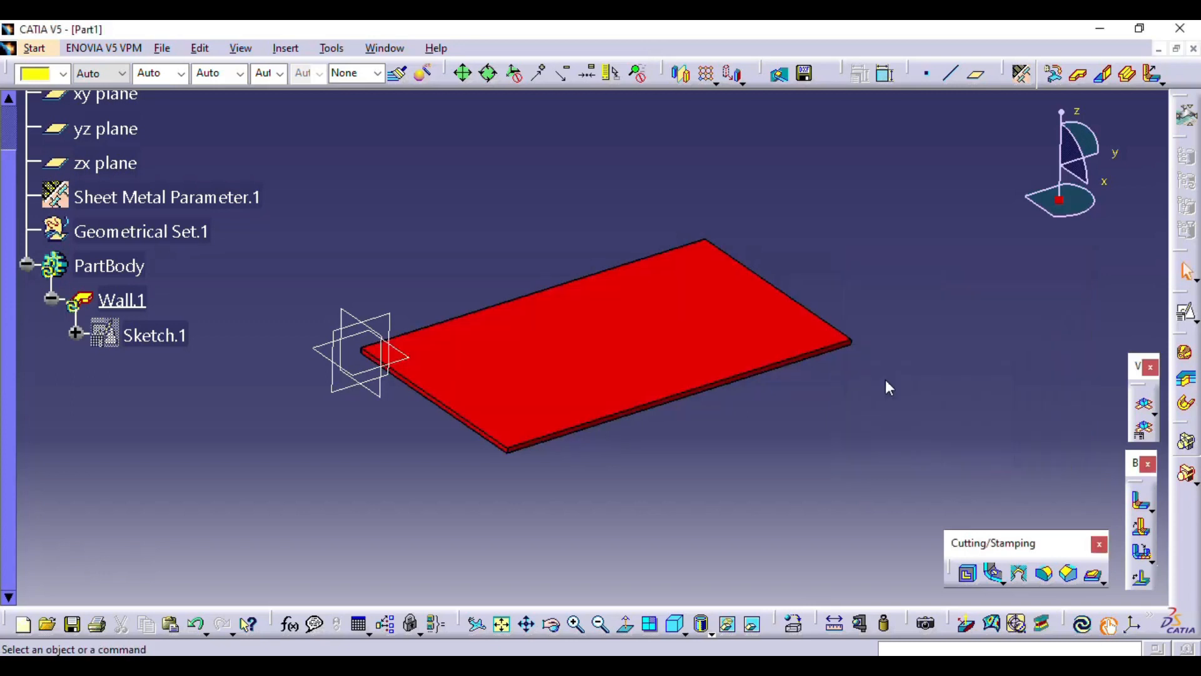
left_click(1082, 623)
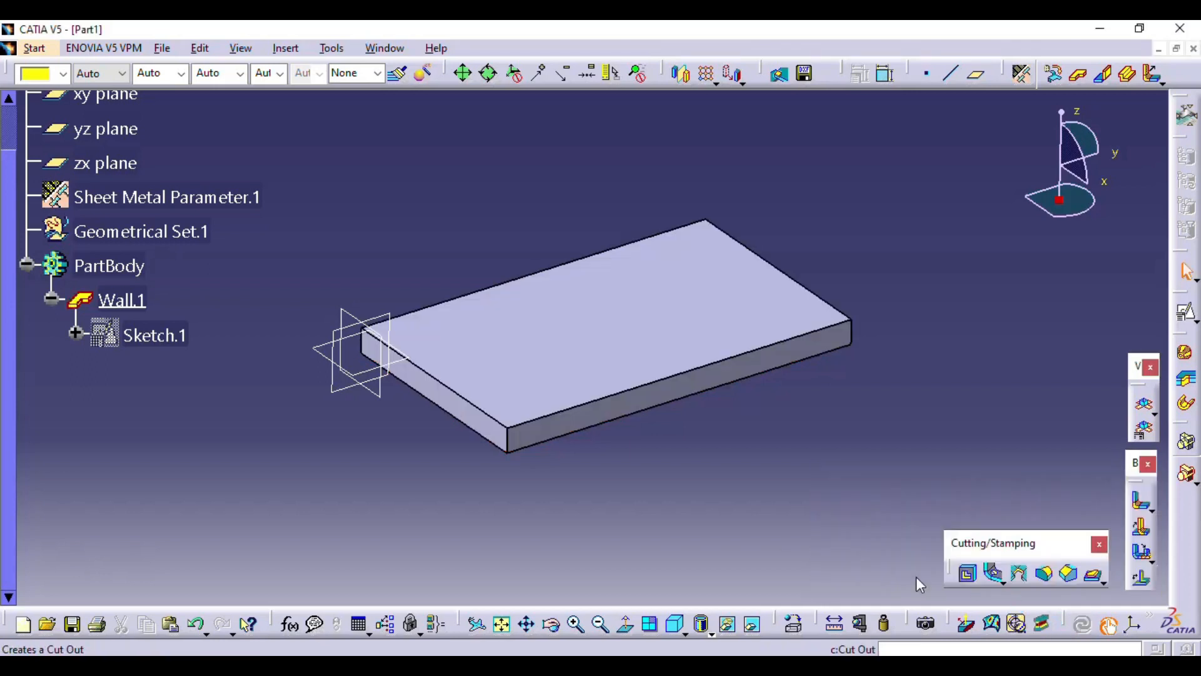
Start a Hole feature on the wall's large upper face.
middle_click_drag(543, 450, 563, 453)
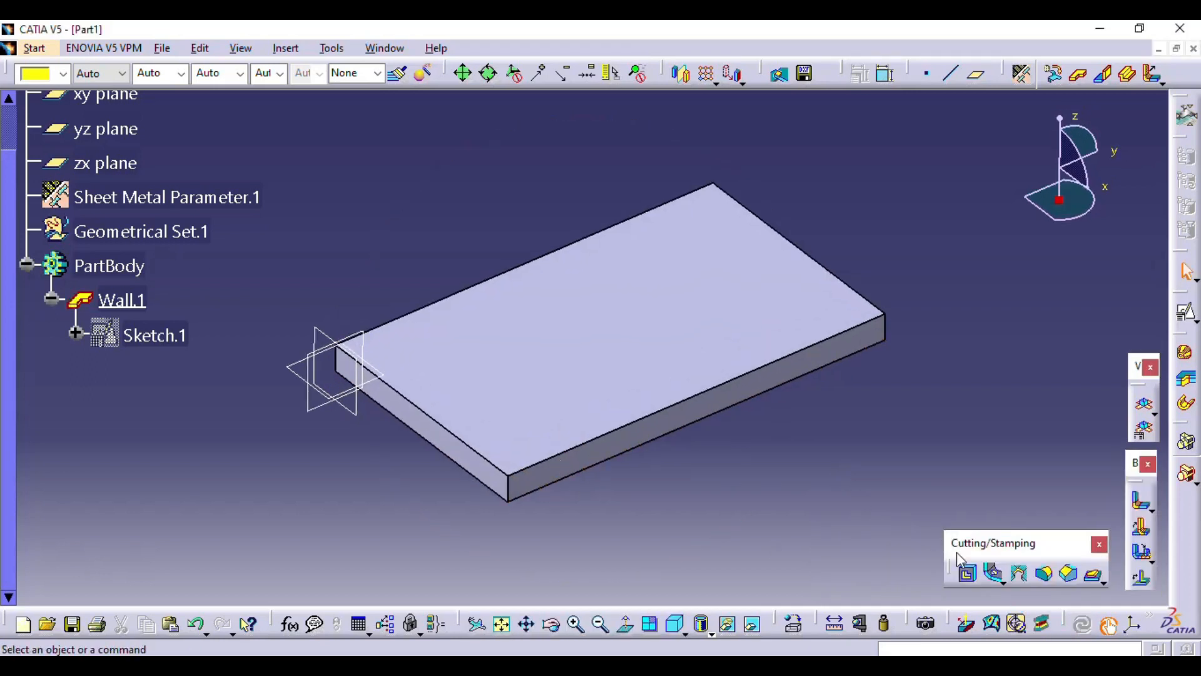
left_click(586, 456)
middle_click_drag(744, 552, 733, 478)
left_click(733, 478)
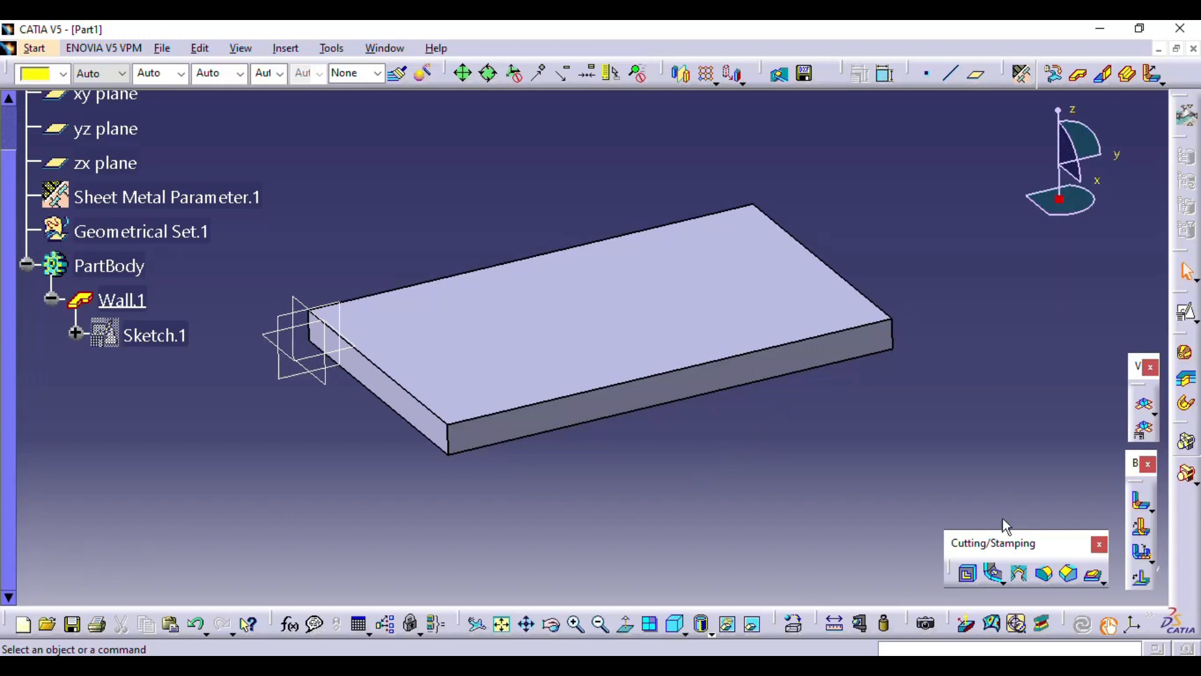
left_click(1003, 582)
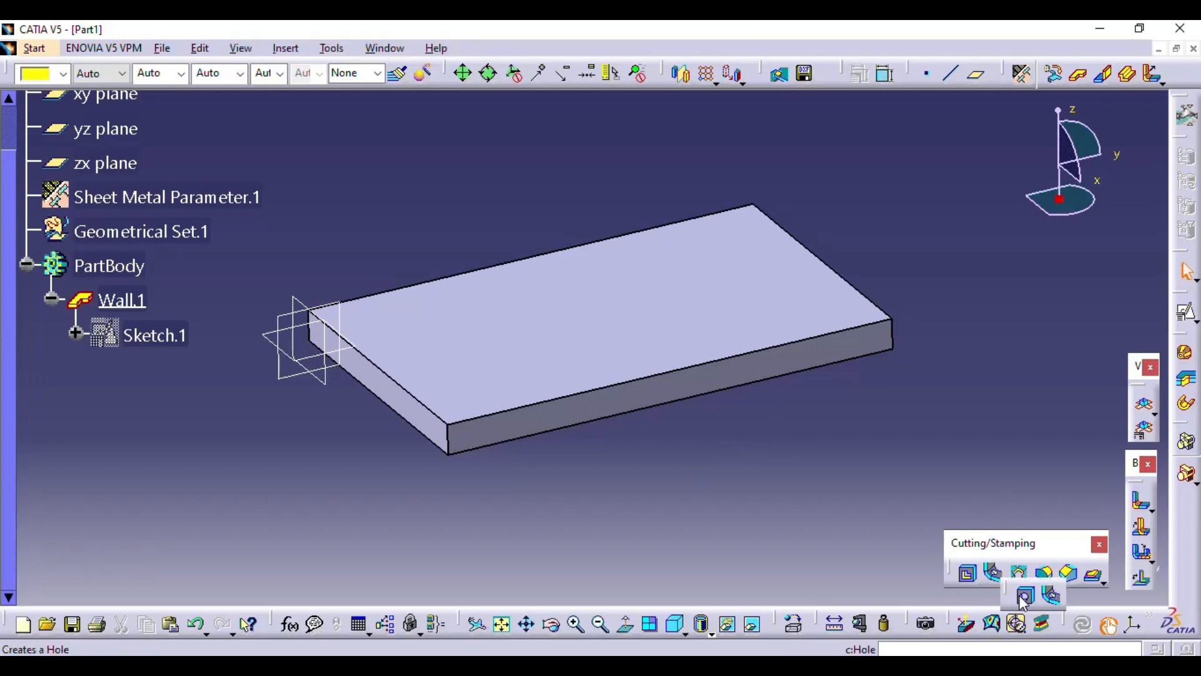
left_click(1022, 598)
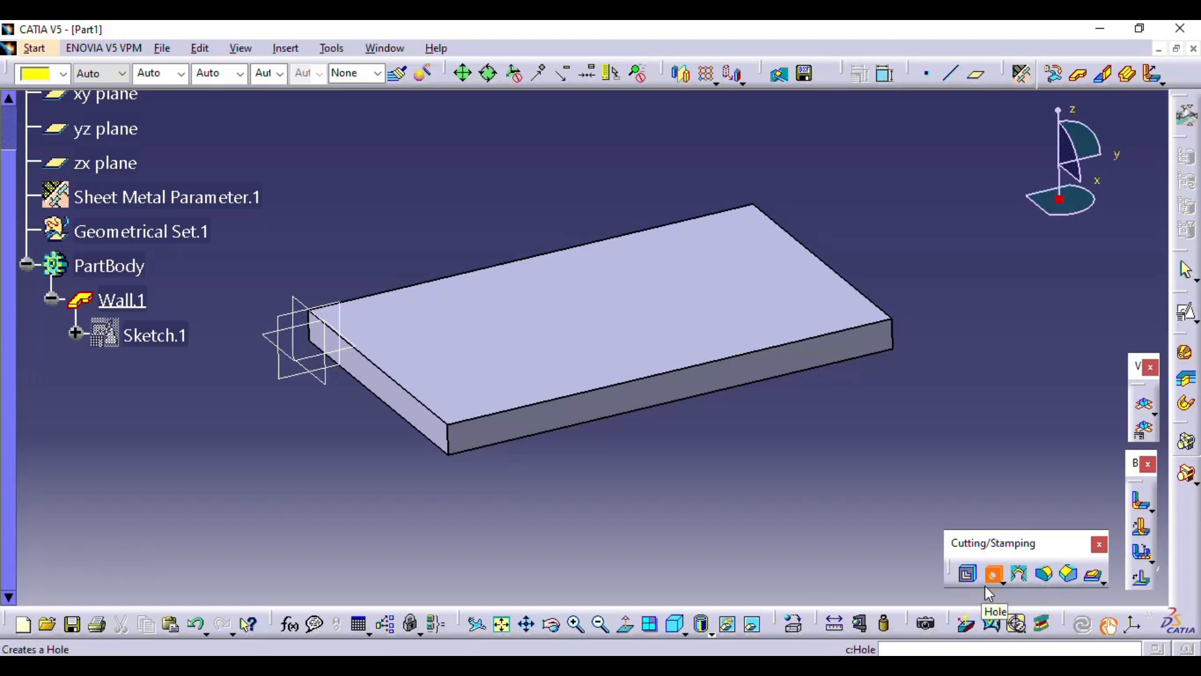
middle_click_drag(680, 468, 708, 483)
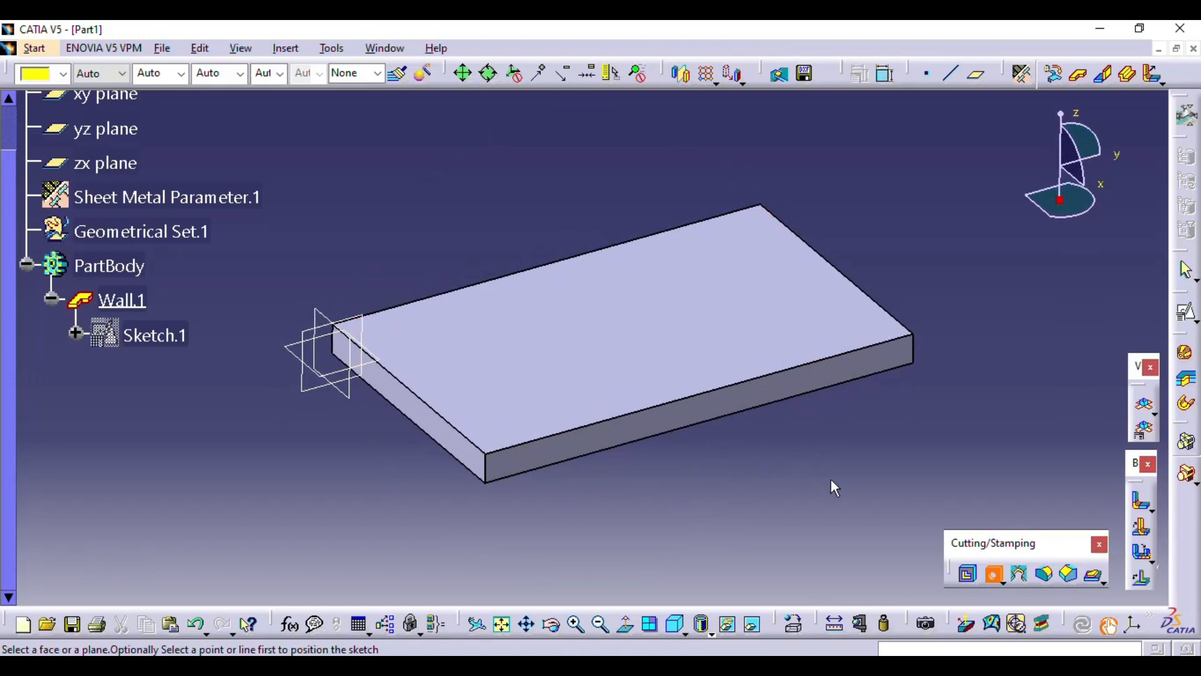
left_click(528, 393)
middle_click_drag(561, 401, 610, 346)
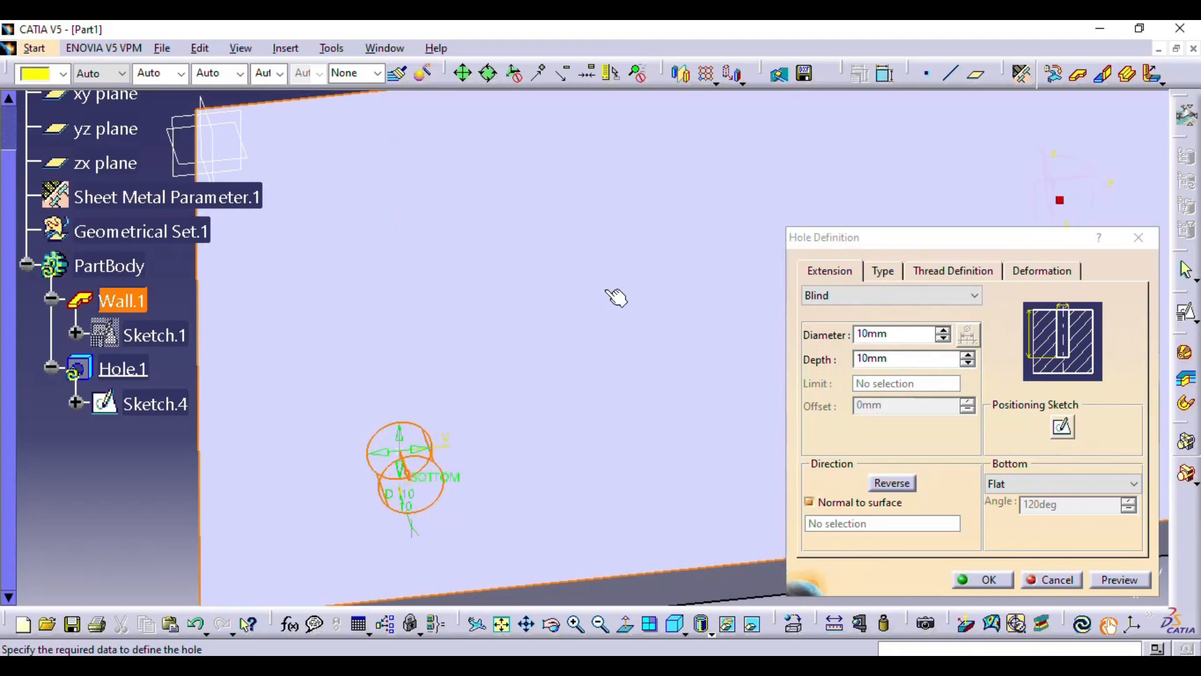
Edit the hole's positioning sketch and dimension the sketch's vertical axis from the wall's left edge.
left_click(1062, 429)
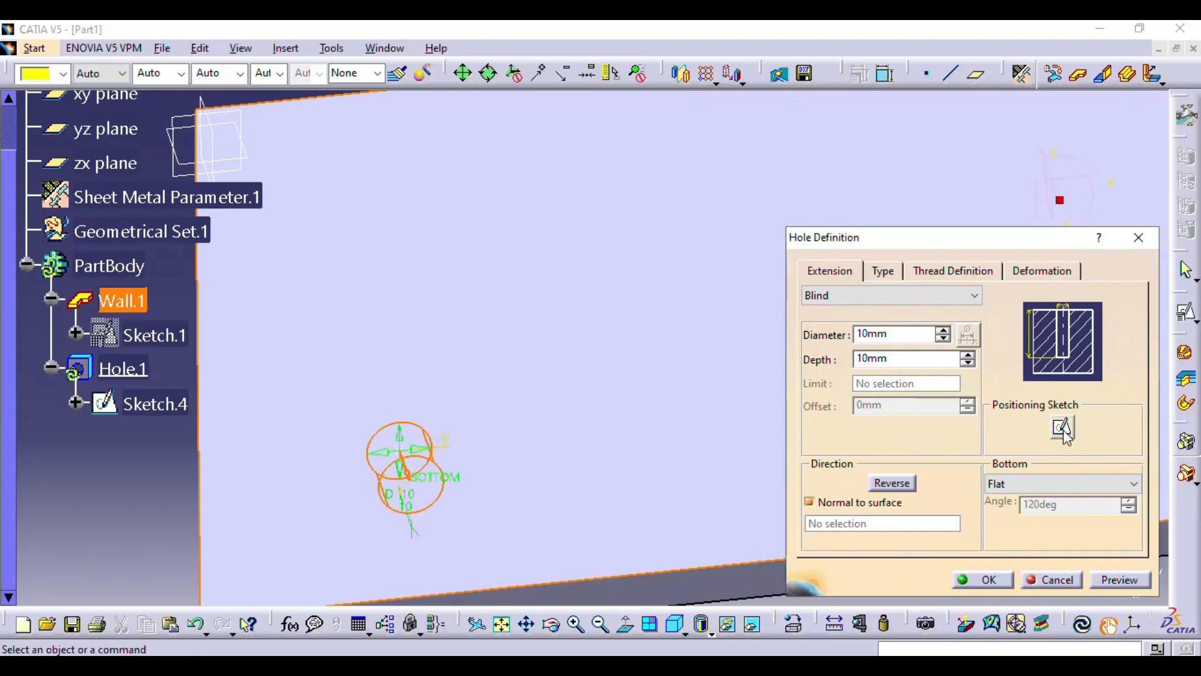
middle_click_drag(731, 355, 770, 432)
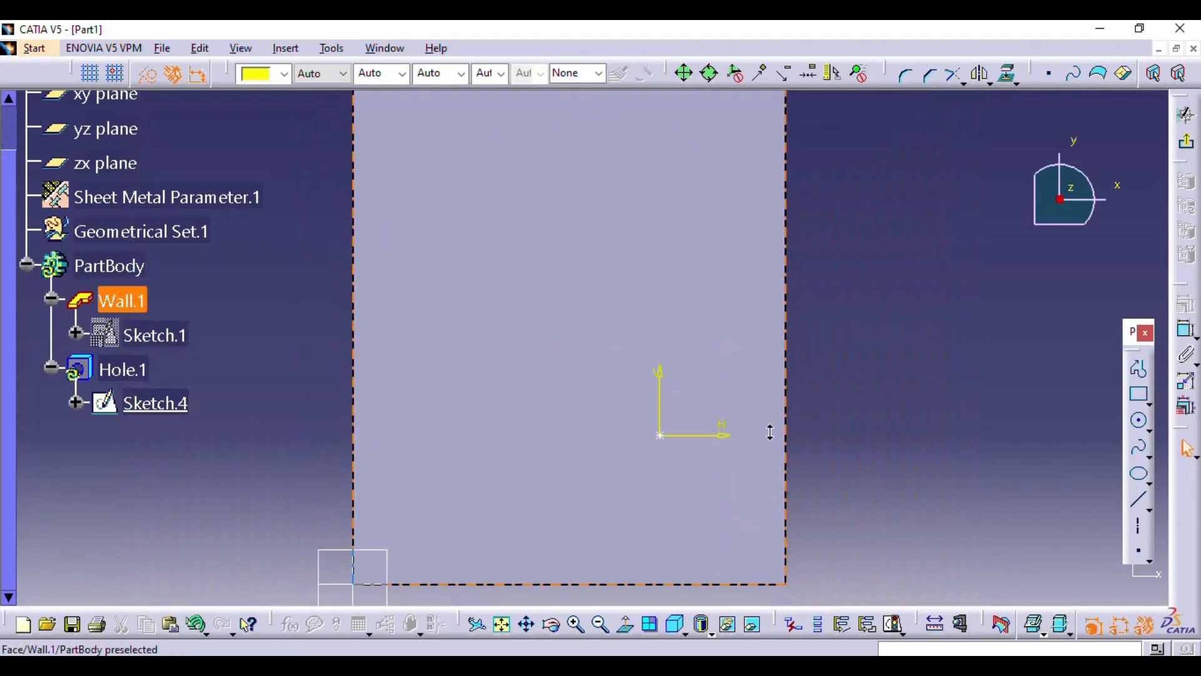
left_click(1187, 330)
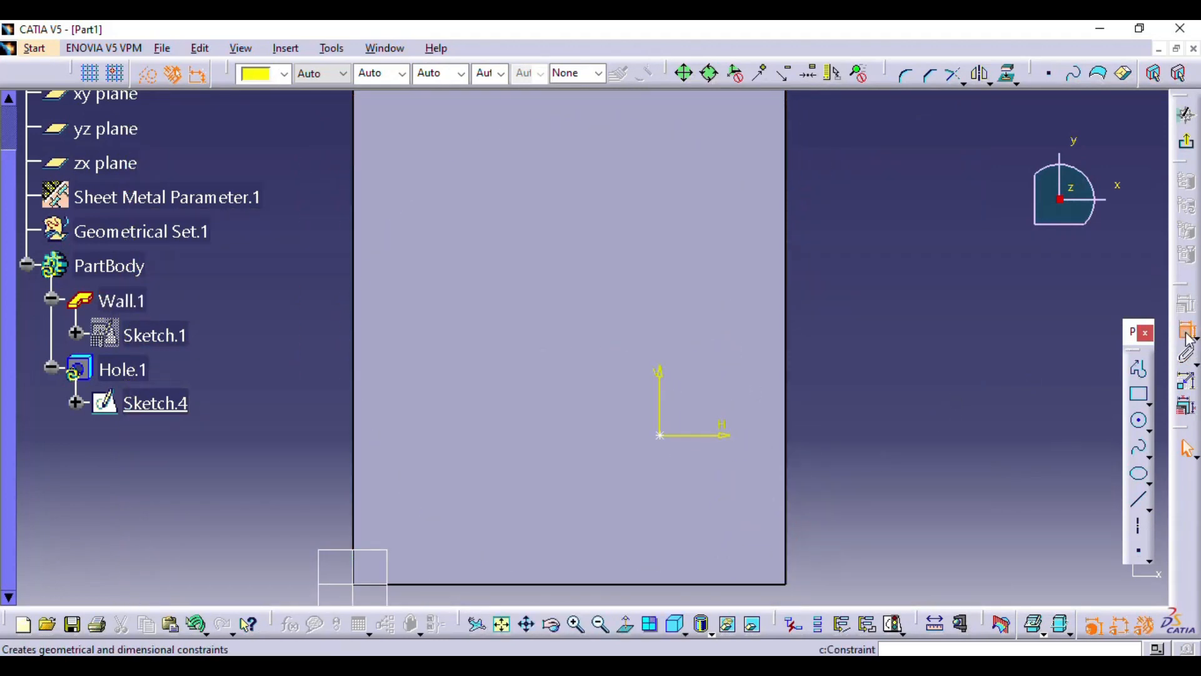
middle_click_drag(584, 451, 646, 357)
left_click(417, 380)
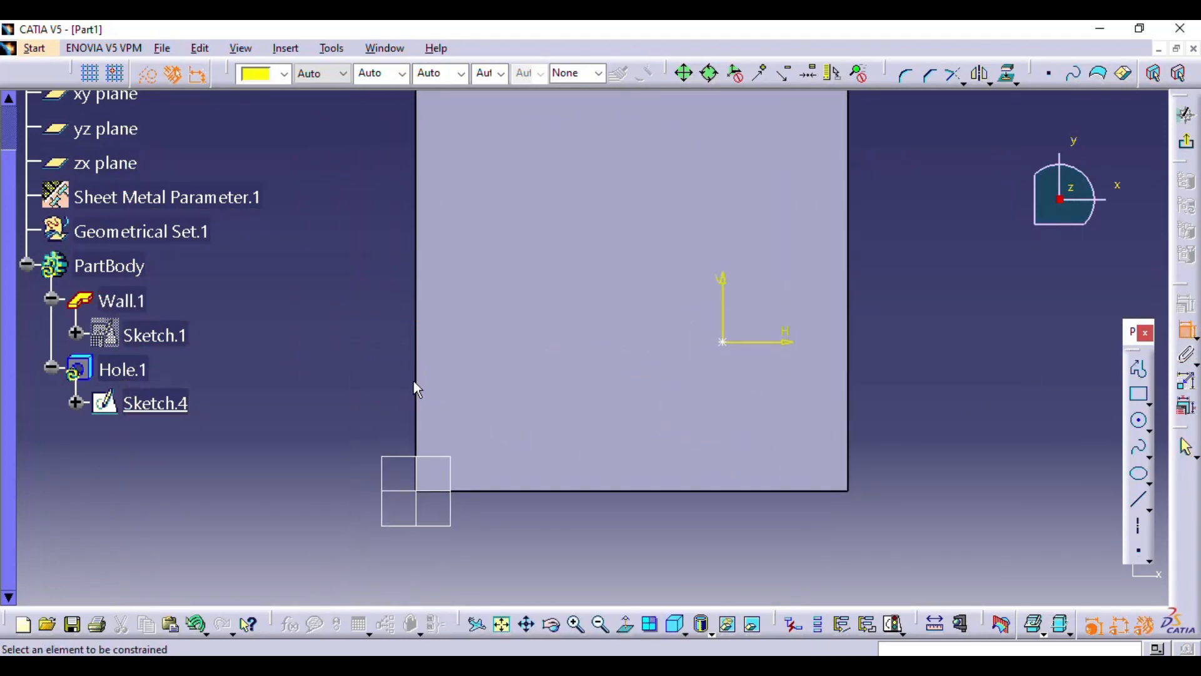
left_click(725, 333)
left_click(582, 543)
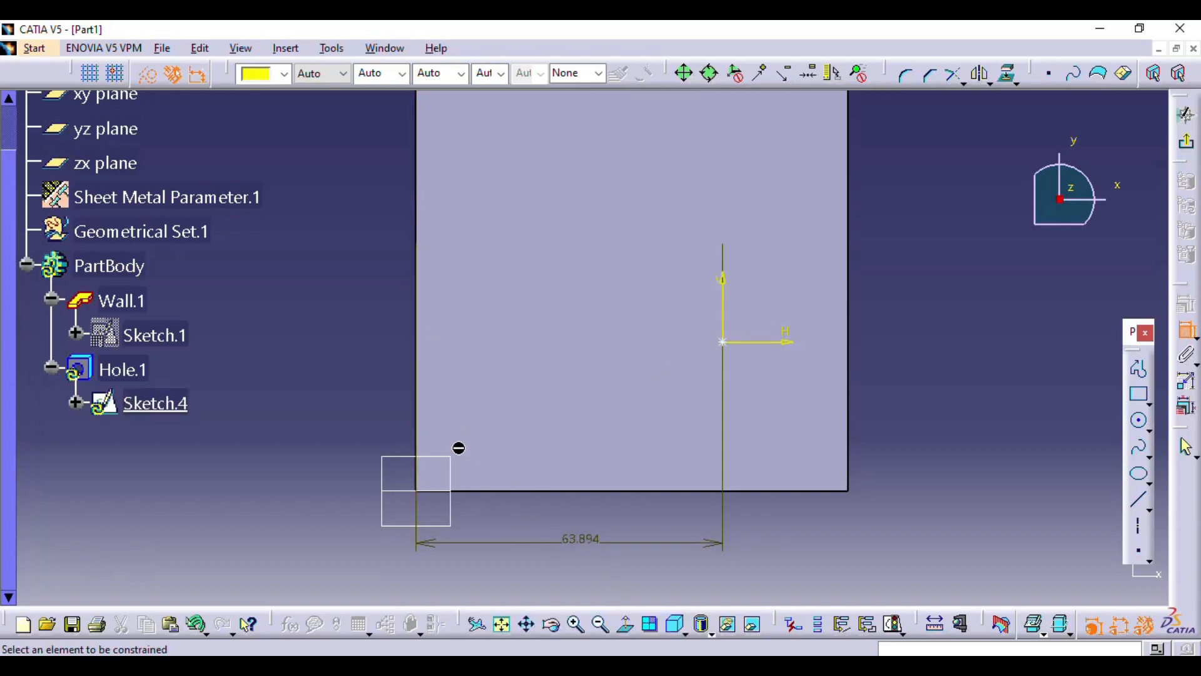
Dimension the hole's centre point from the wall's lower edge.
left_click(437, 495)
left_click(718, 346)
left_click(316, 343)
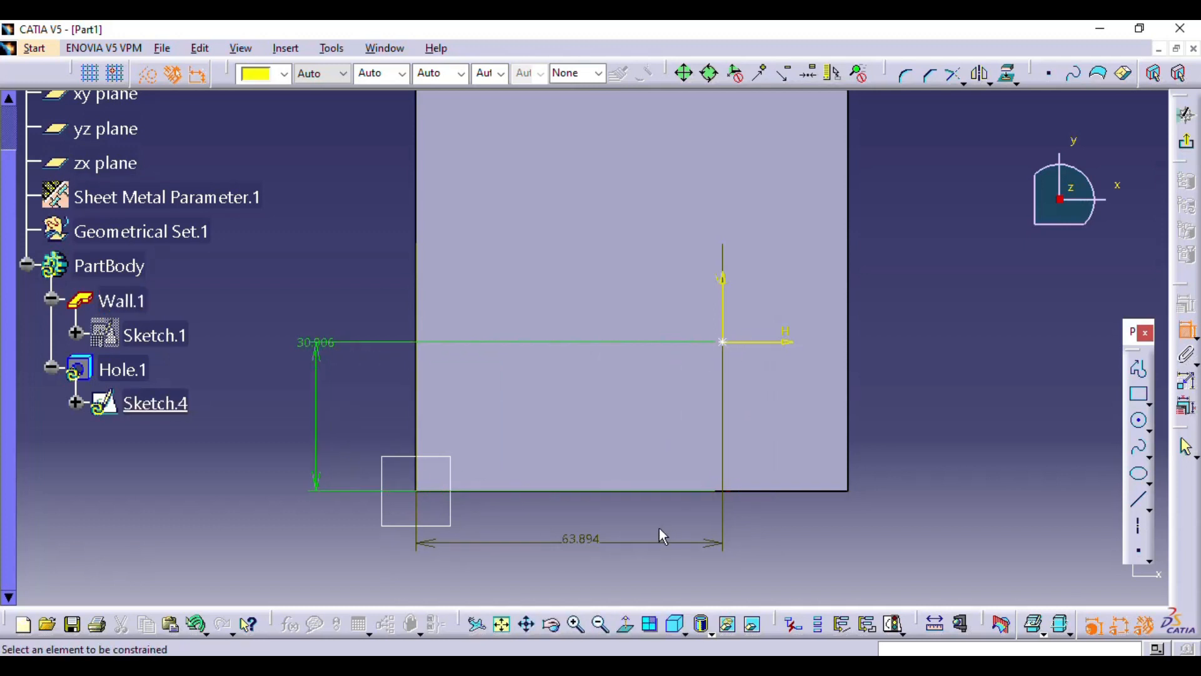
double_click(583, 541)
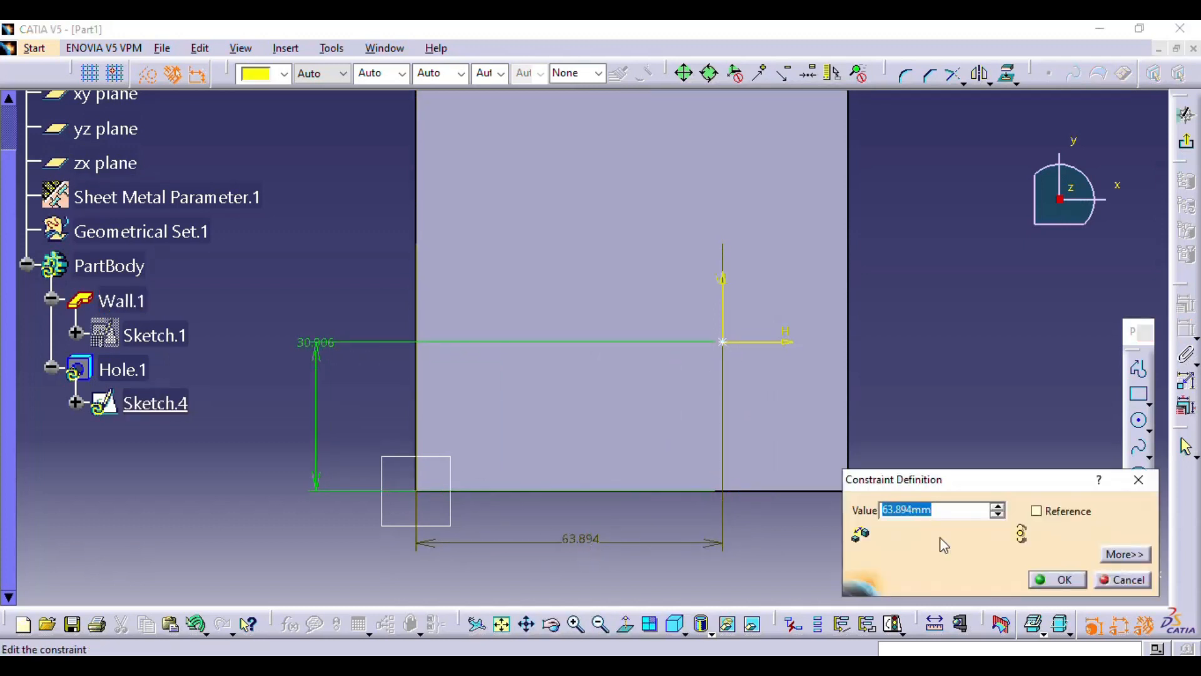
left_click(998, 507)
left_click(998, 508)
left_click(997, 507)
left_click(997, 508)
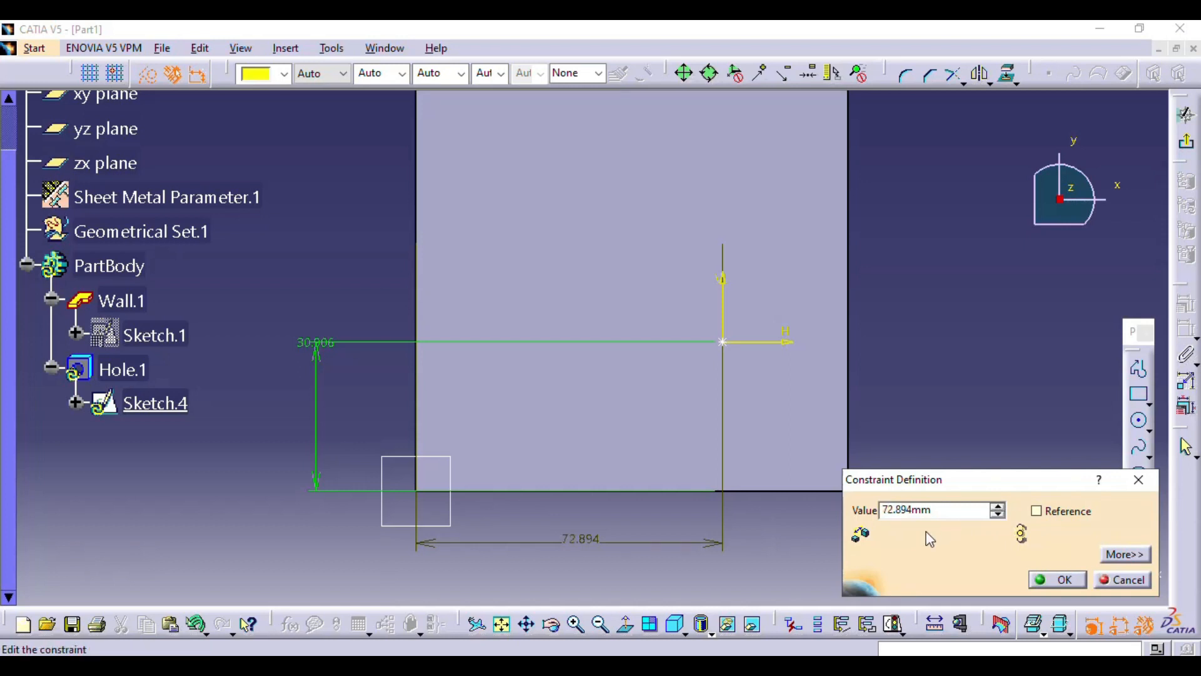
left_click(1139, 479)
Delete the horizontal dimension between the wall's left edge and the sketch's vertical axis.
left_click(586, 542)
right_click(585, 542)
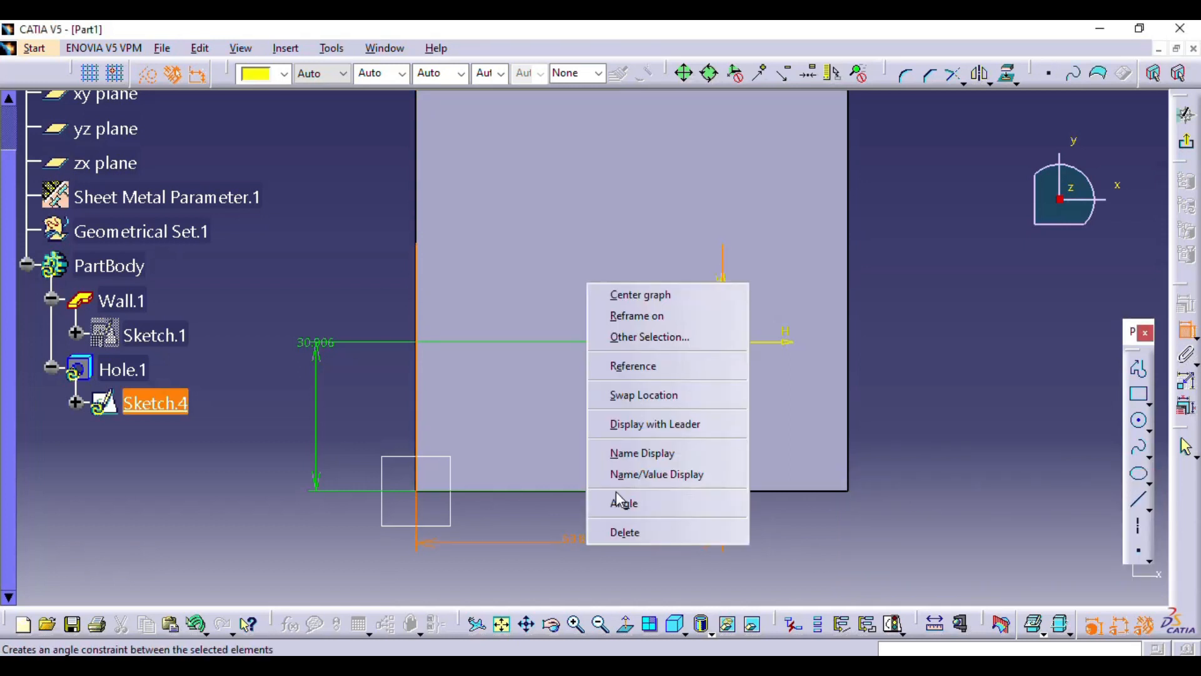
left_click(632, 395)
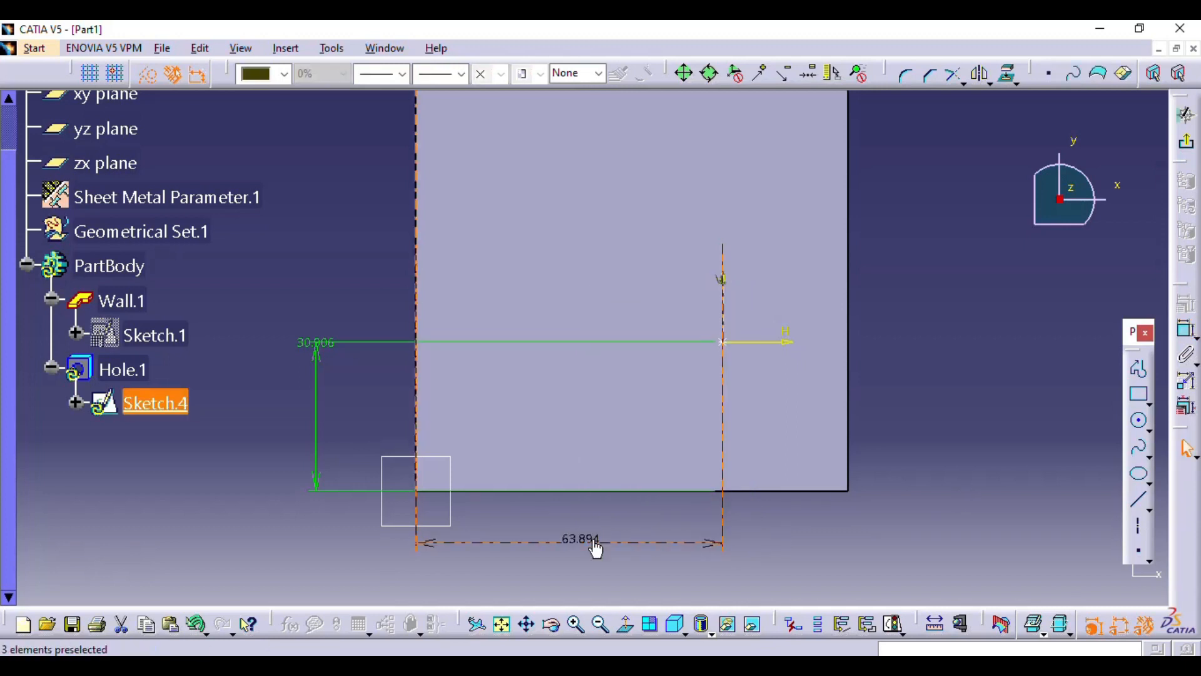
key("Delete")
Dimension the hole's centre point from the wall's left edge.
left_click(1187, 330)
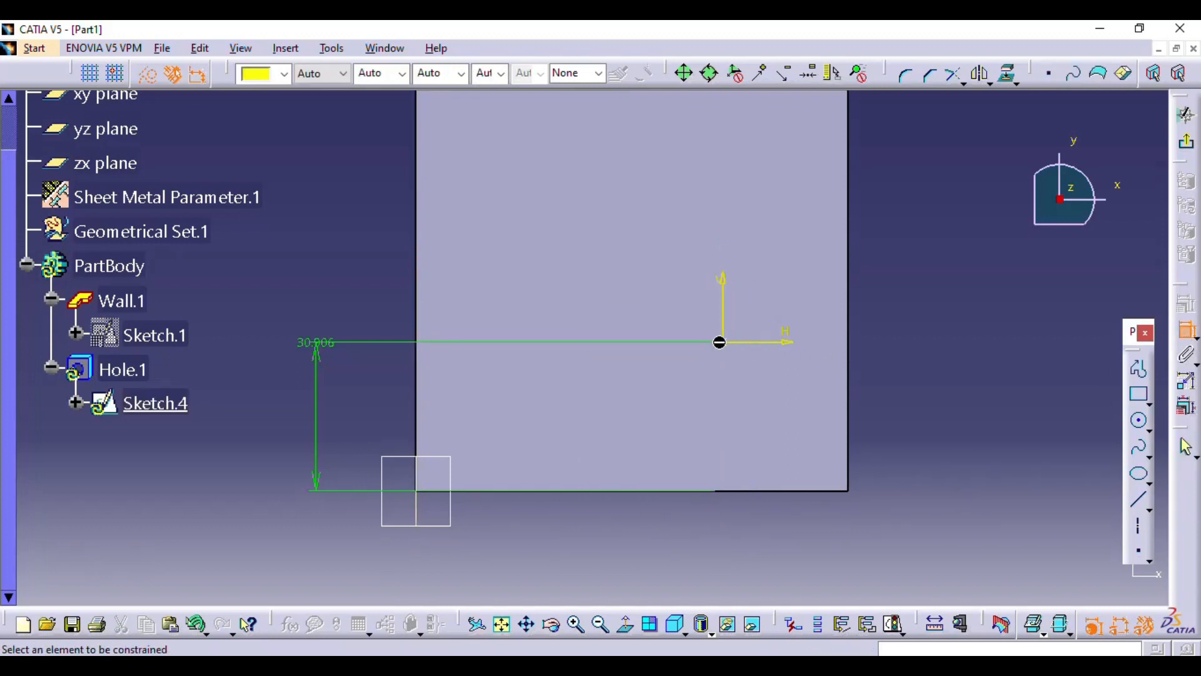
left_click(721, 341)
left_click(418, 519)
left_click(551, 527)
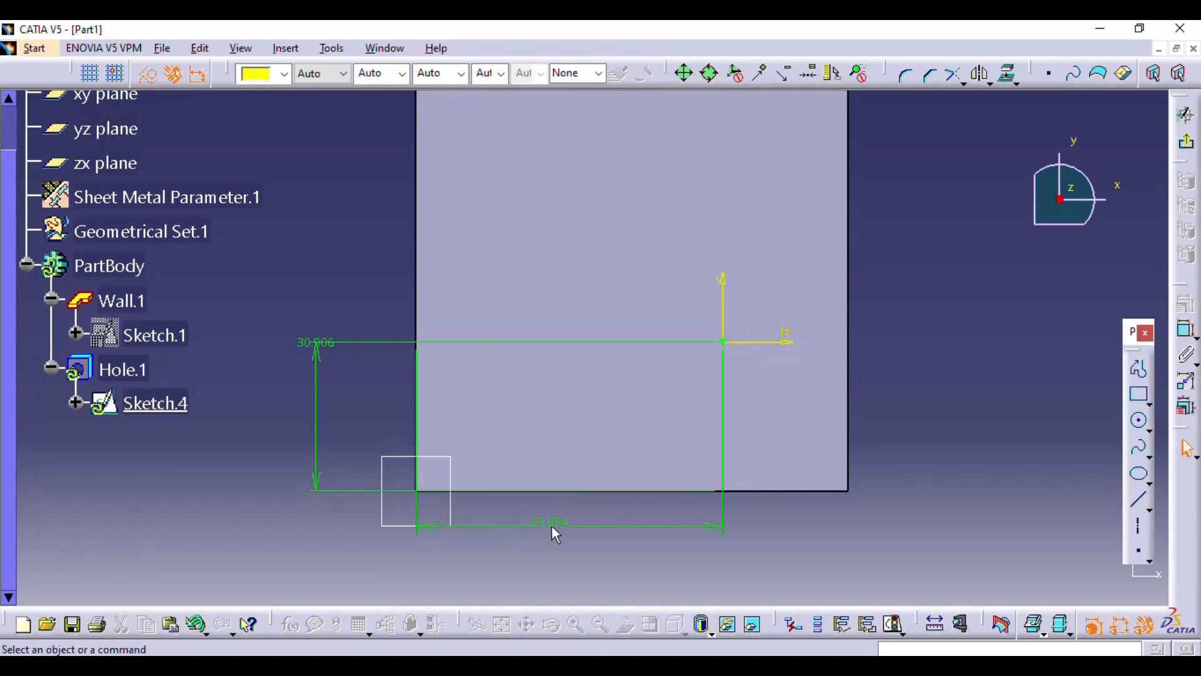
Set the centre point's vertical distance to 30 mm and its horizontal distance to 60 mm, and exit the positioning sketch.
double_click(311, 341)
type("30")
key("Return")
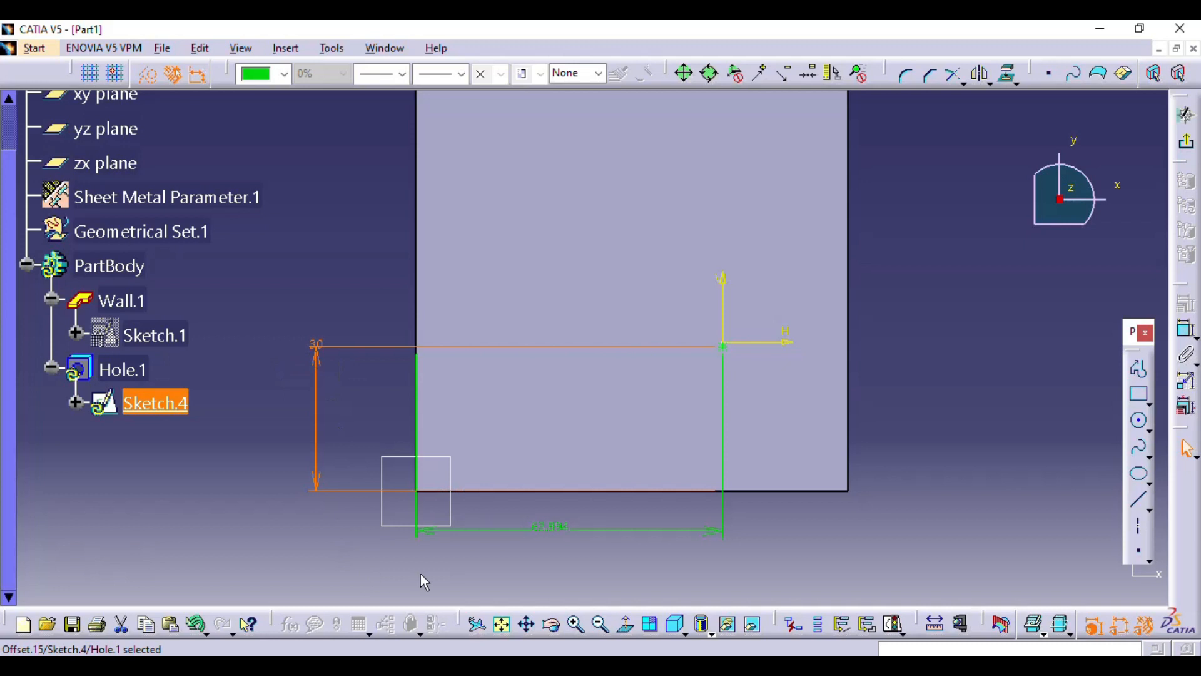
double_click(553, 526)
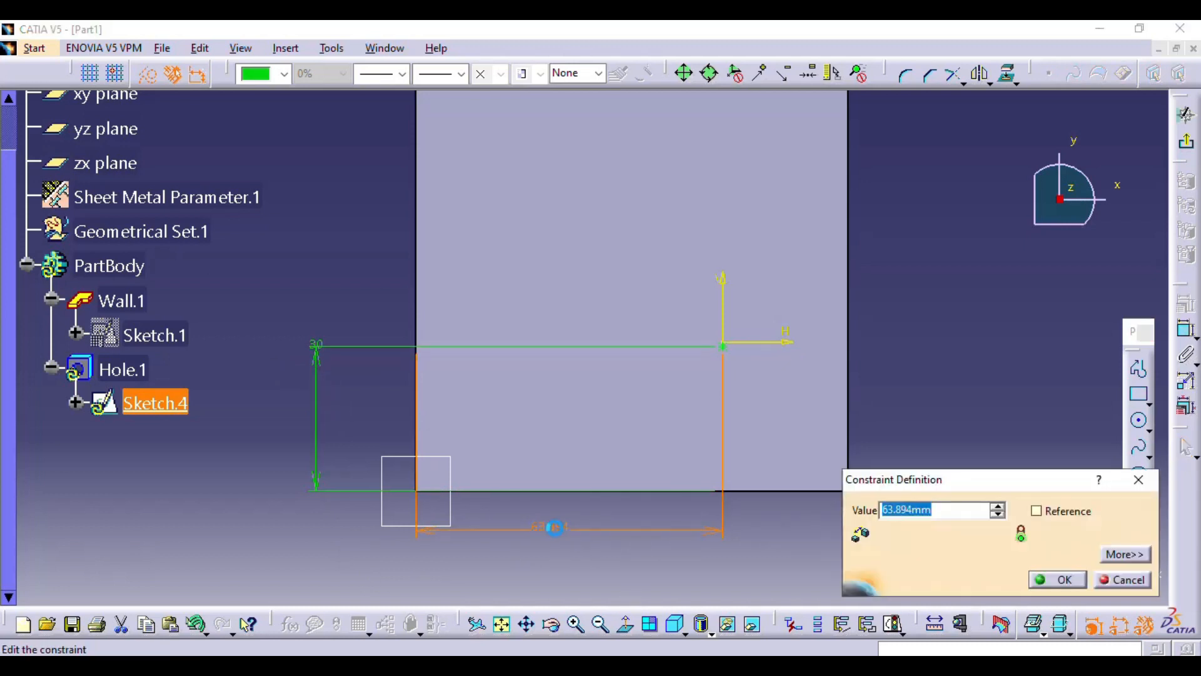
type("50")
key("Return")
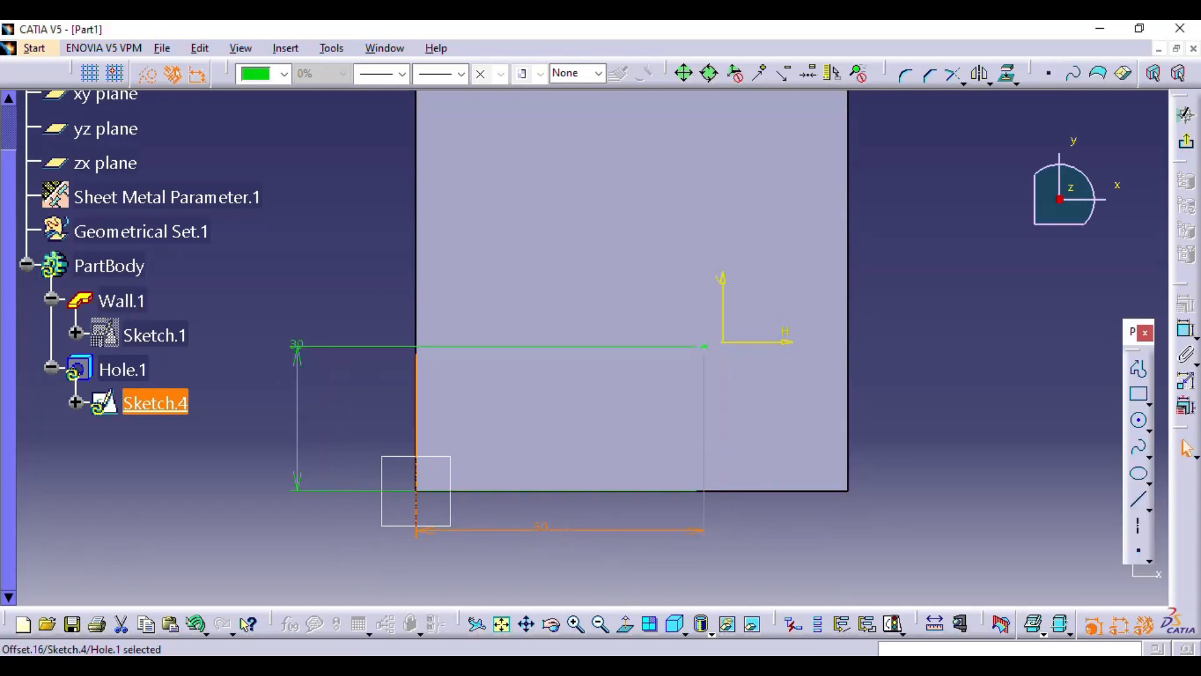
left_click(1186, 147)
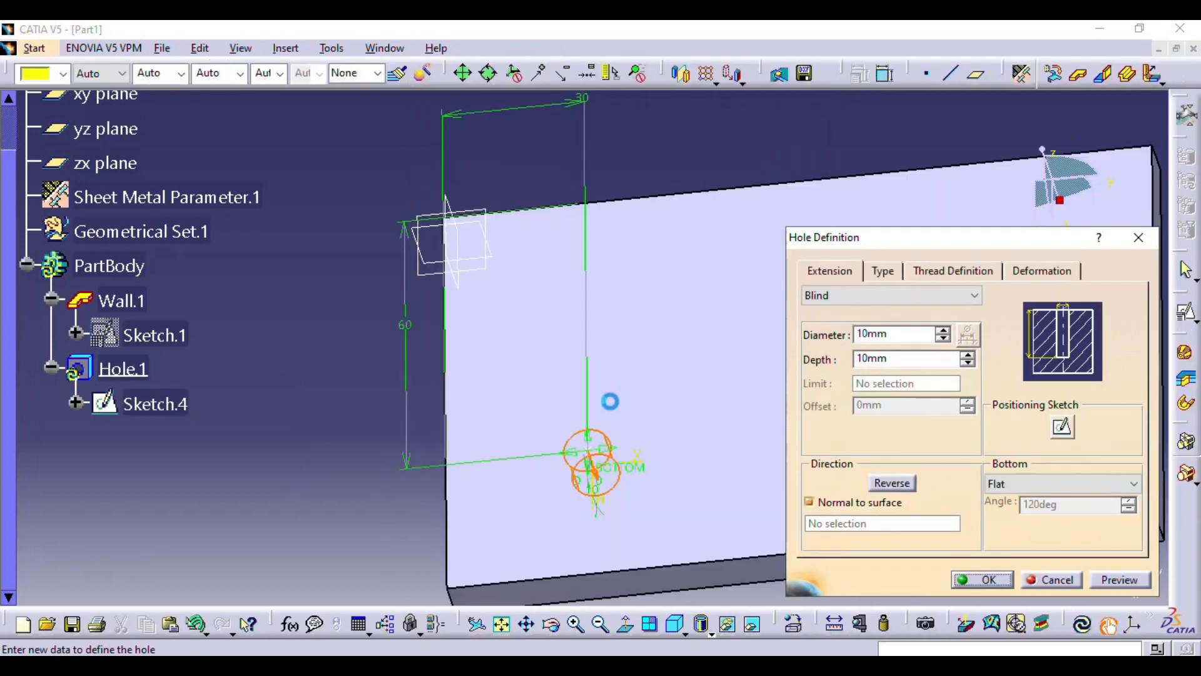
Preview the blind hole in the wall and look at it from above.
mouse_move(511, 374)
middle_mouse_down()
mouse_move(593, 201)
mouse_move(638, 244)
mouse_move(545, 336)
mouse_move(613, 363)
mouse_move(587, 415)
mouse_move(681, 338)
mouse_move(520, 378)
mouse_move(529, 383)
middle_mouse_up()
double_click(902, 335)
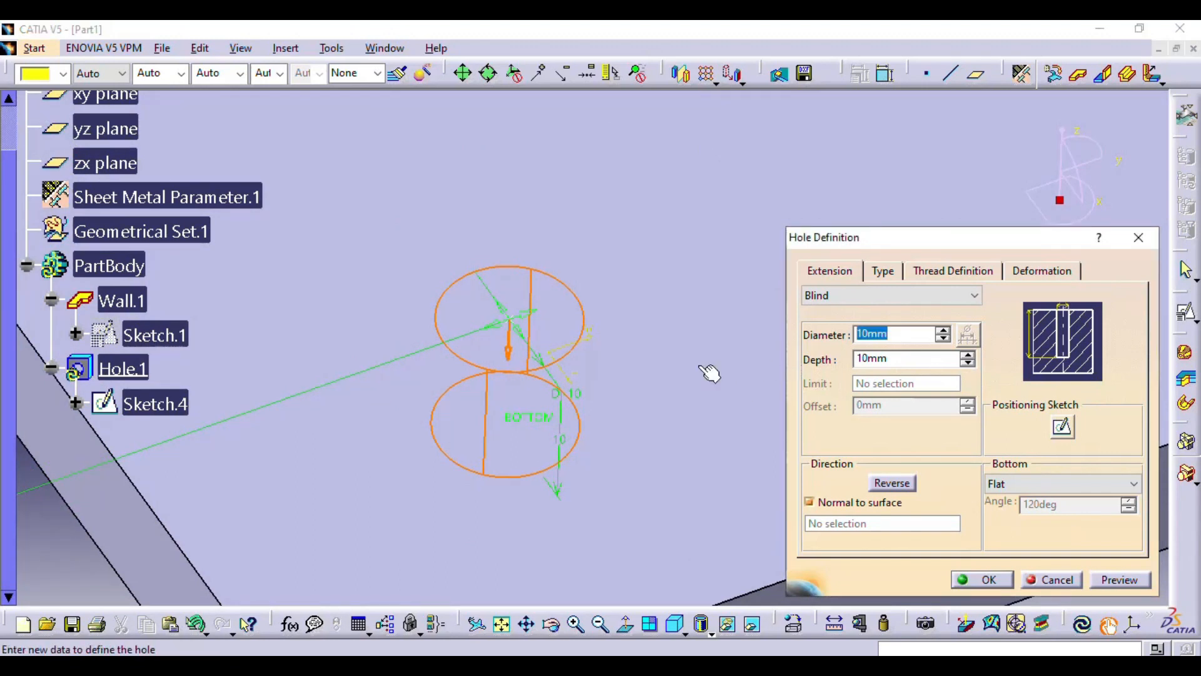
left_click(1107, 581)
middle_click_drag(515, 394, 550, 466)
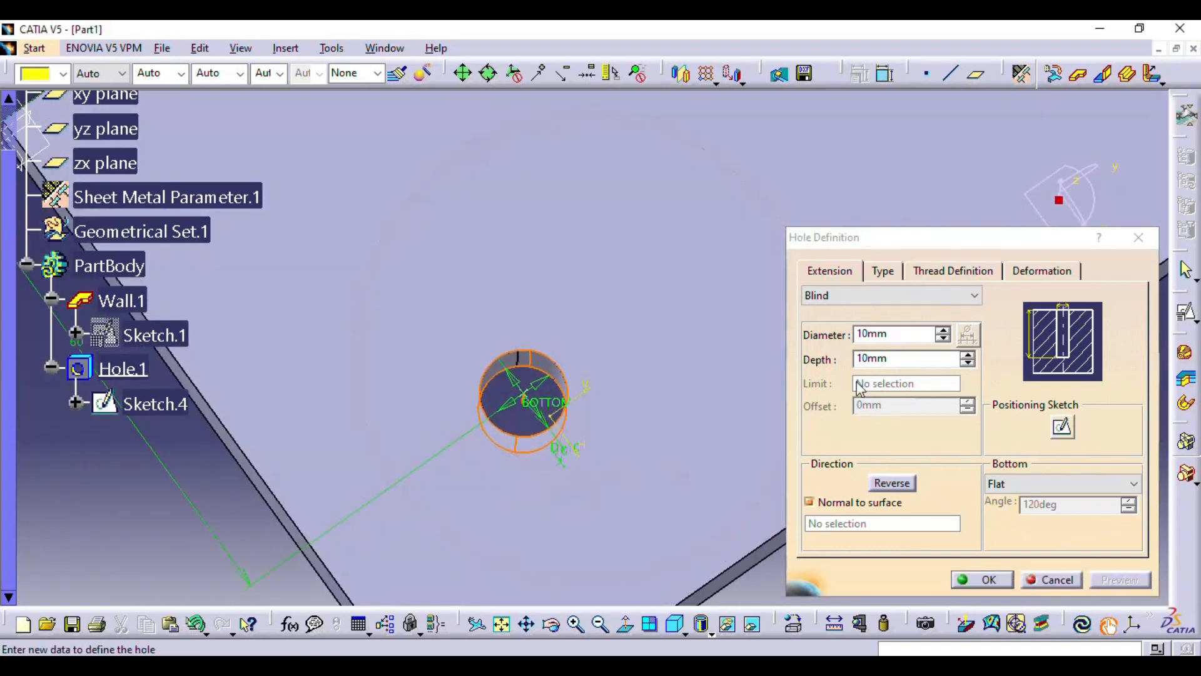
Set the blind hole's depth to 5 mm and preview it in the wall.
double_click(858, 359)
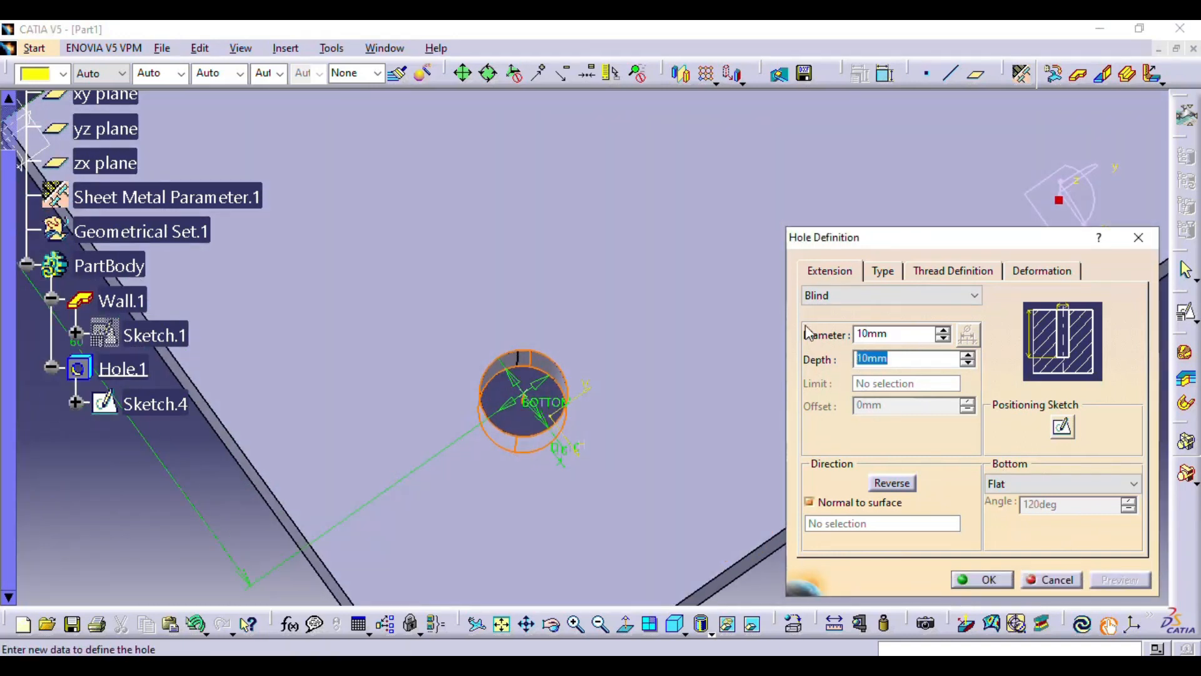
left_click_drag(907, 359, 841, 361)
left_click(900, 358)
left_click_drag(900, 358, 794, 374)
middle_click_drag(691, 580, 679, 470)
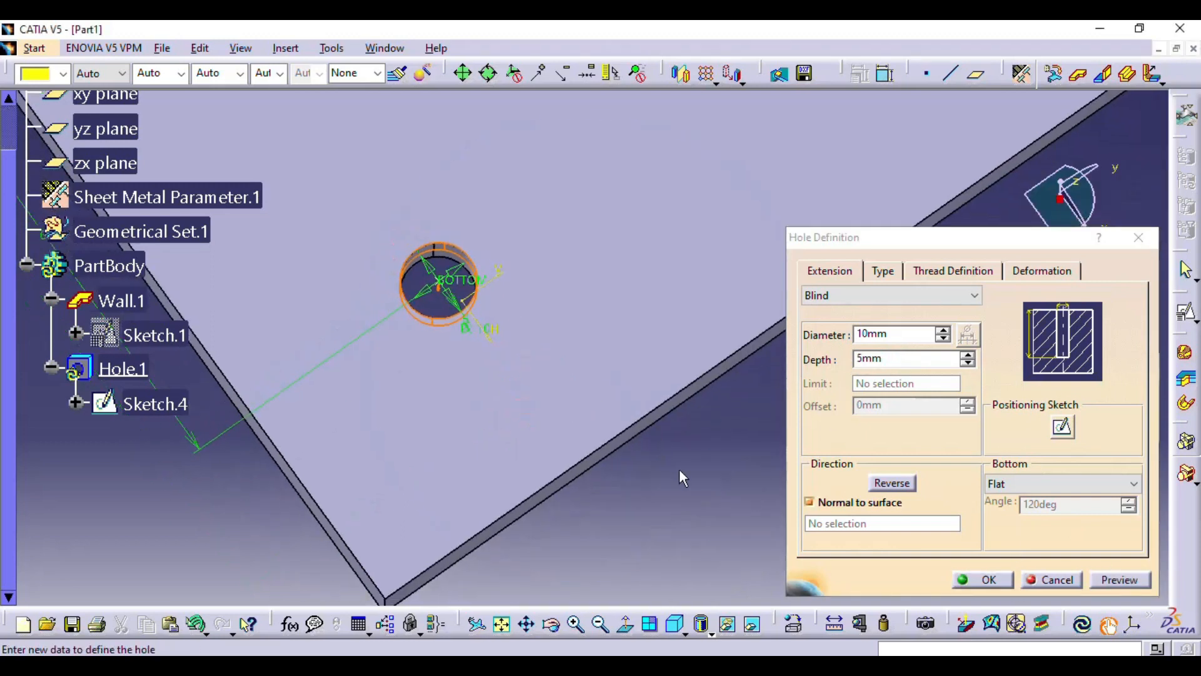
left_click(1119, 579)
middle_click_drag(490, 343, 461, 322)
middle_click_drag(583, 396, 496, 504)
middle_click_drag(560, 431, 699, 516)
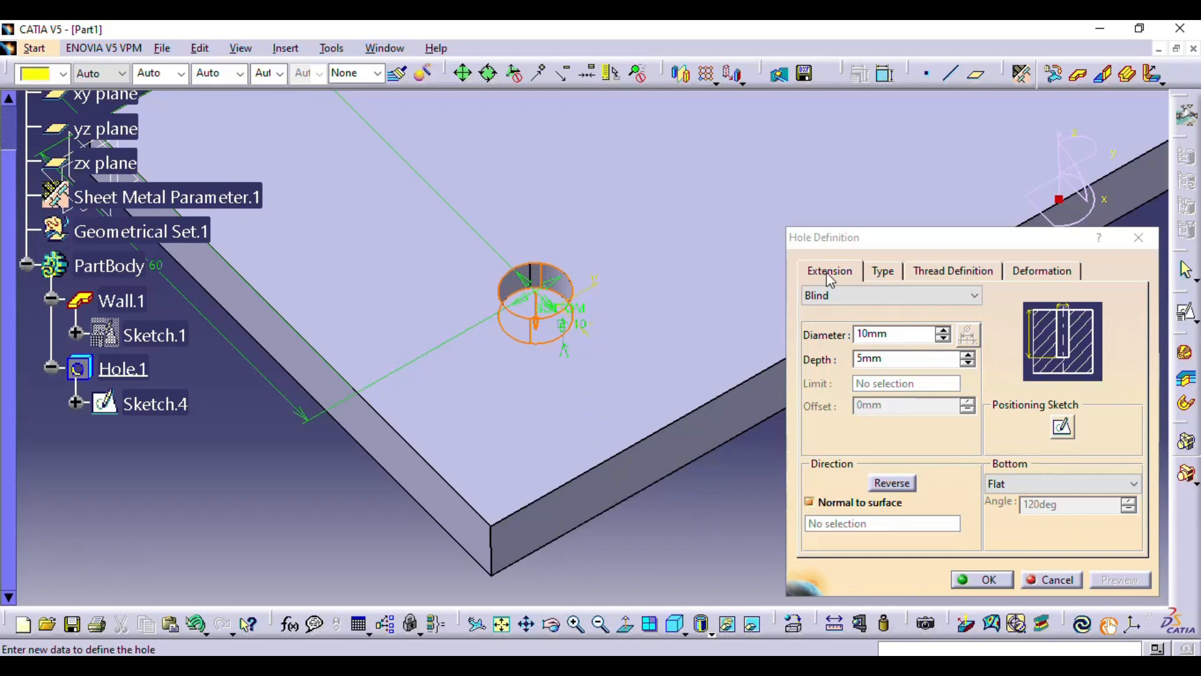
Change the hole's extension from Blind to Up To Next.
left_click(834, 296)
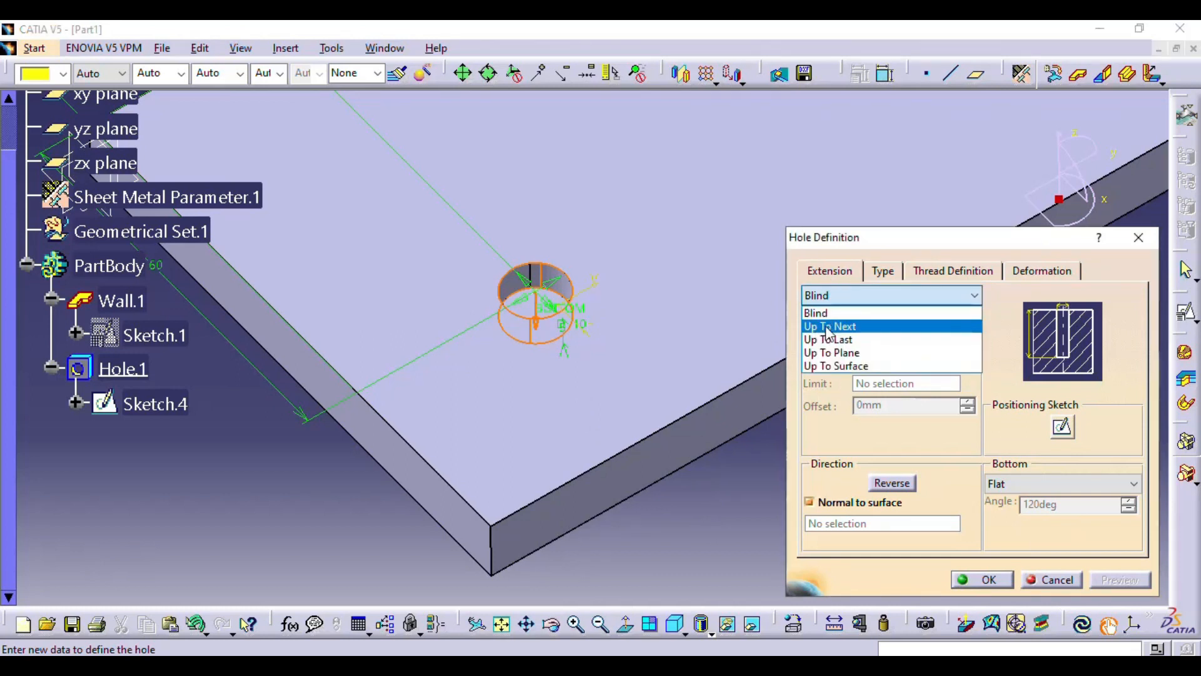
left_click(838, 326)
middle_click_drag(538, 363, 526, 324)
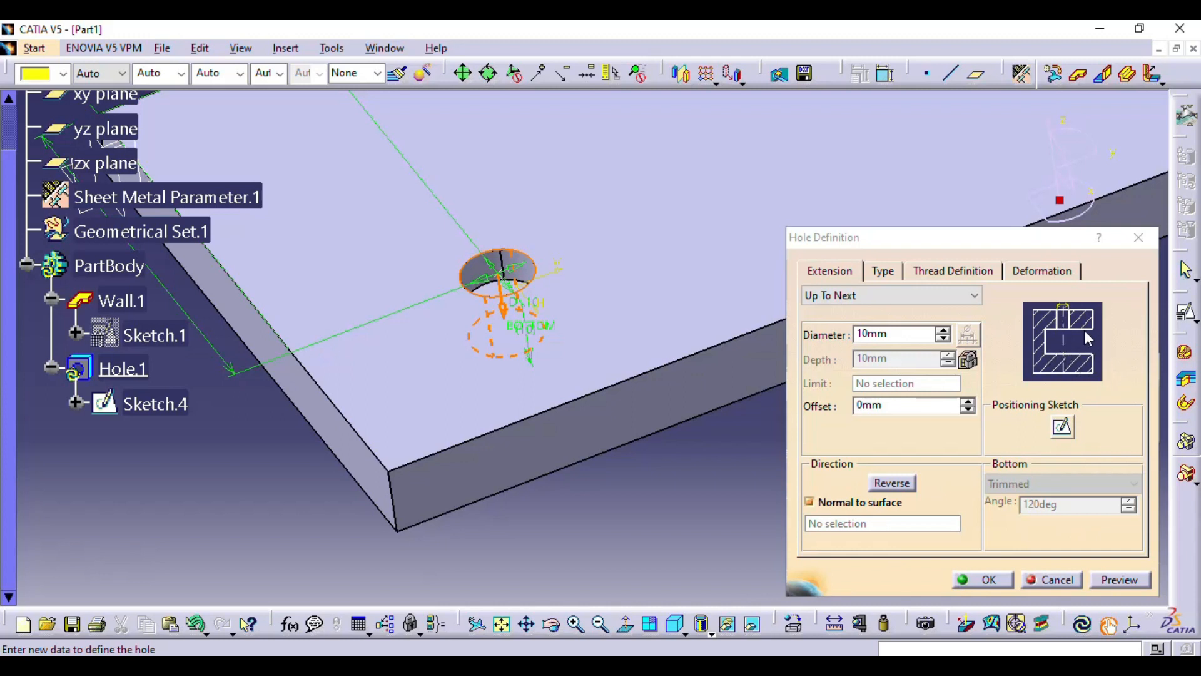
Preview the Up To Next hole in the wall and view it from the side.
left_click(1118, 577)
middle_click_drag(536, 324, 493, 374)
middle_click_drag(575, 410, 516, 414)
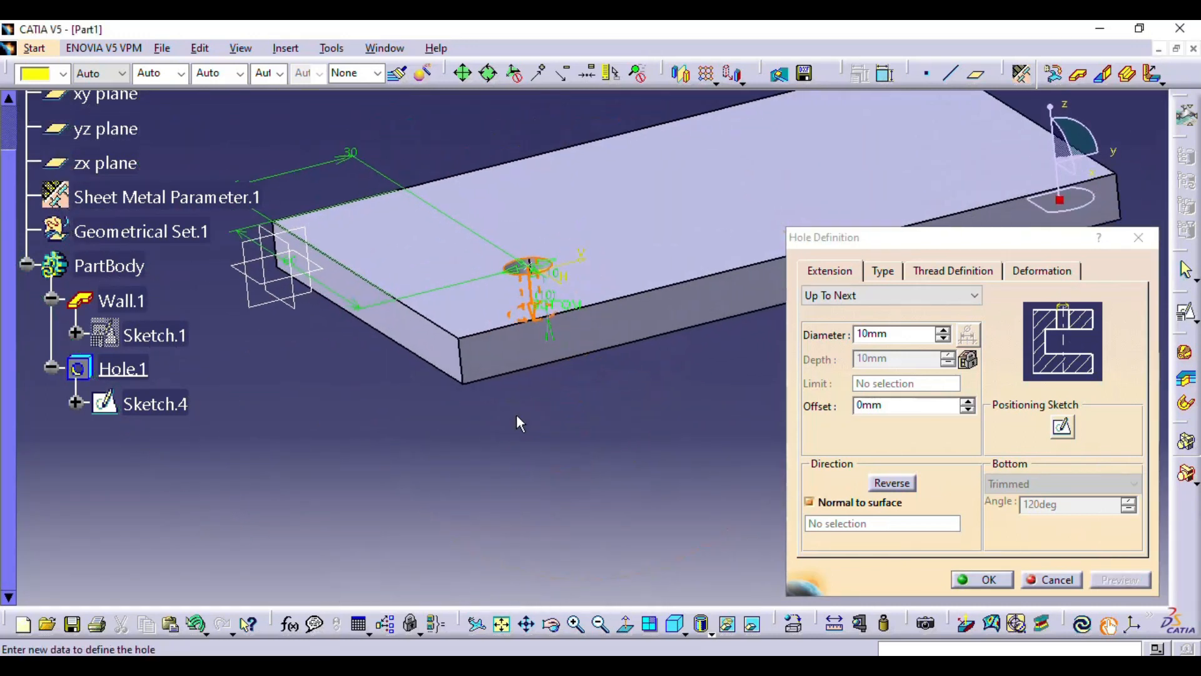
Try the Up To Last and Up To Plane extensions for the hole, viewing the wall's underside as a possible limit.
left_click(857, 295)
left_click(832, 339)
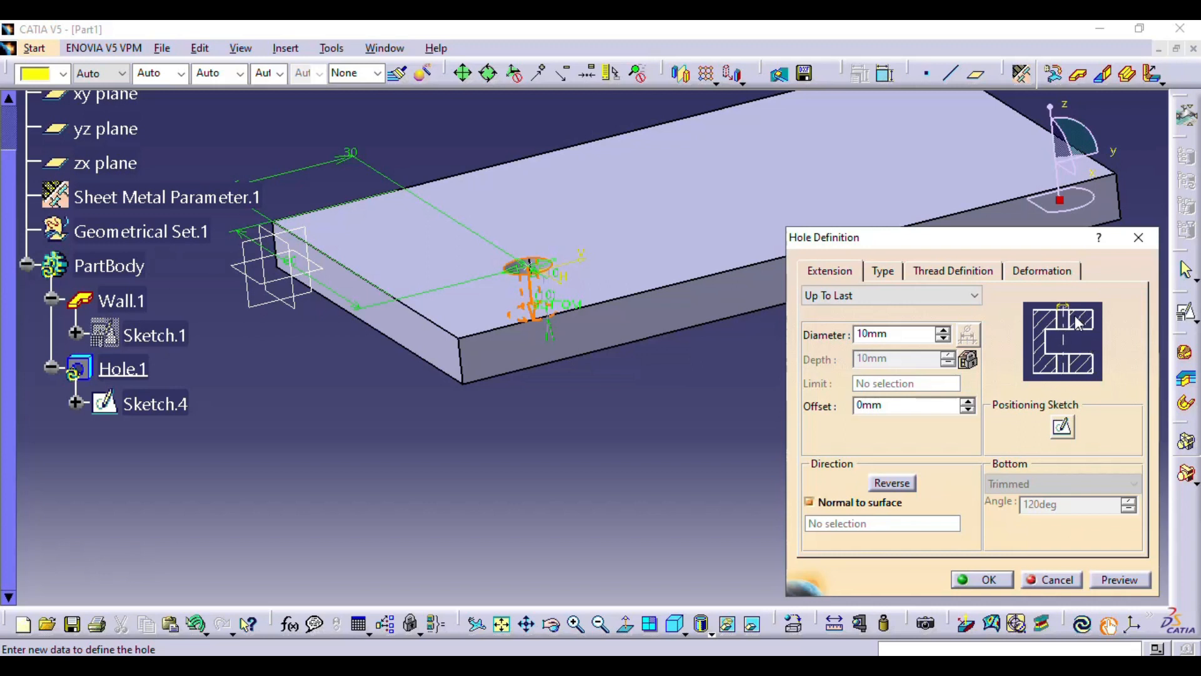
left_click(944, 295)
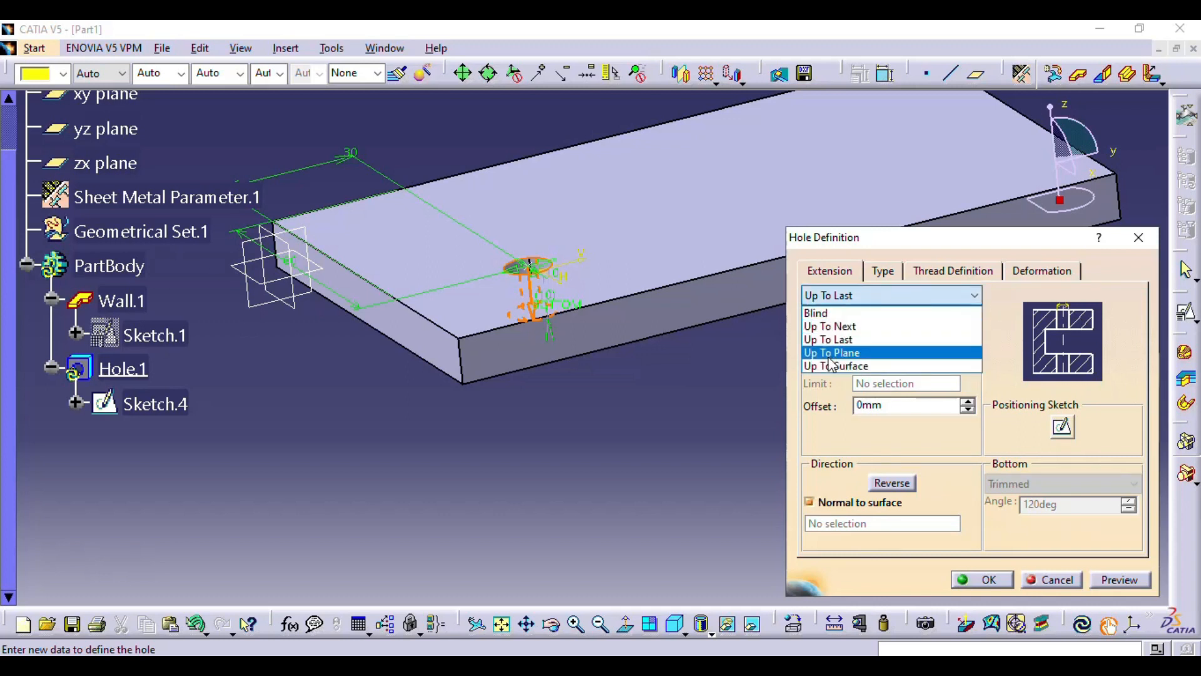
left_click(832, 351)
middle_click_drag(805, 366, 523, 300)
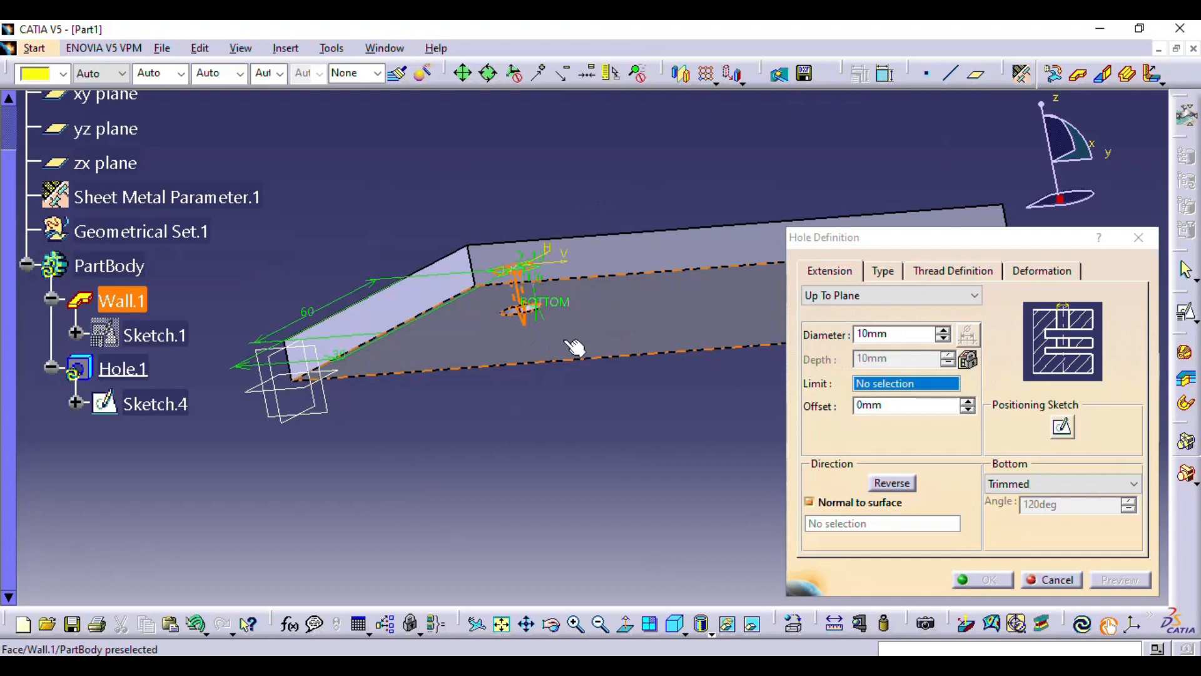
middle_click_drag(638, 321, 620, 481)
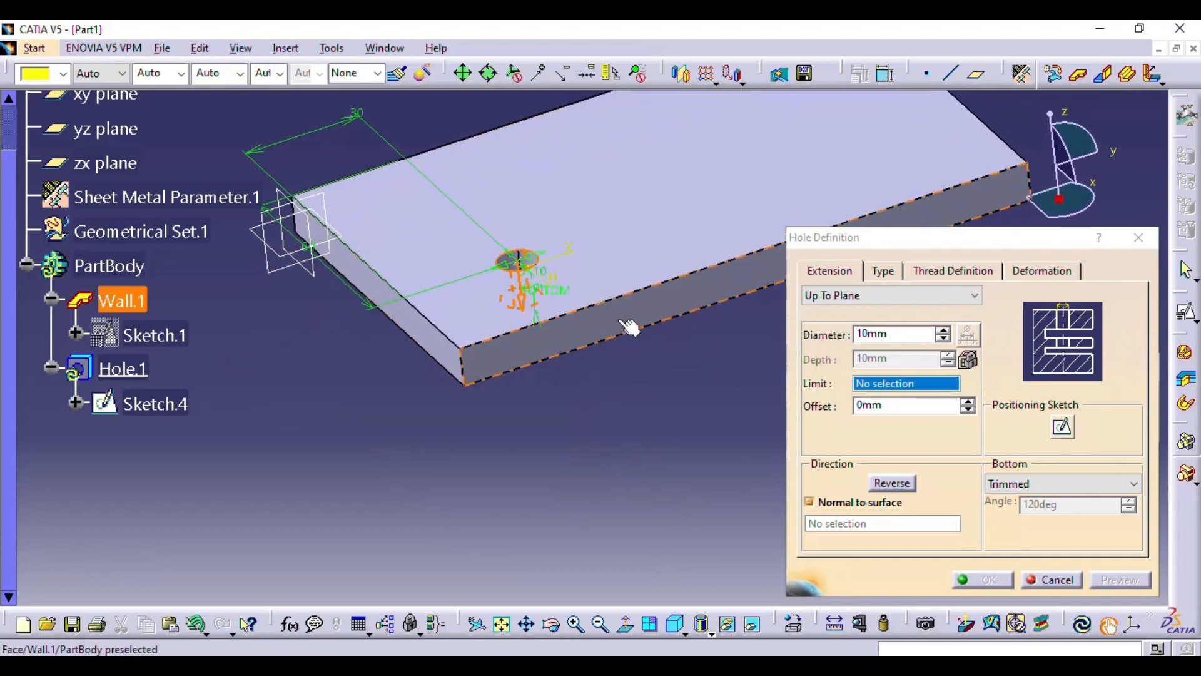
Set the hole's extension to Up To Surface with the wall's underside as the limit, and preview it.
left_click(836, 296)
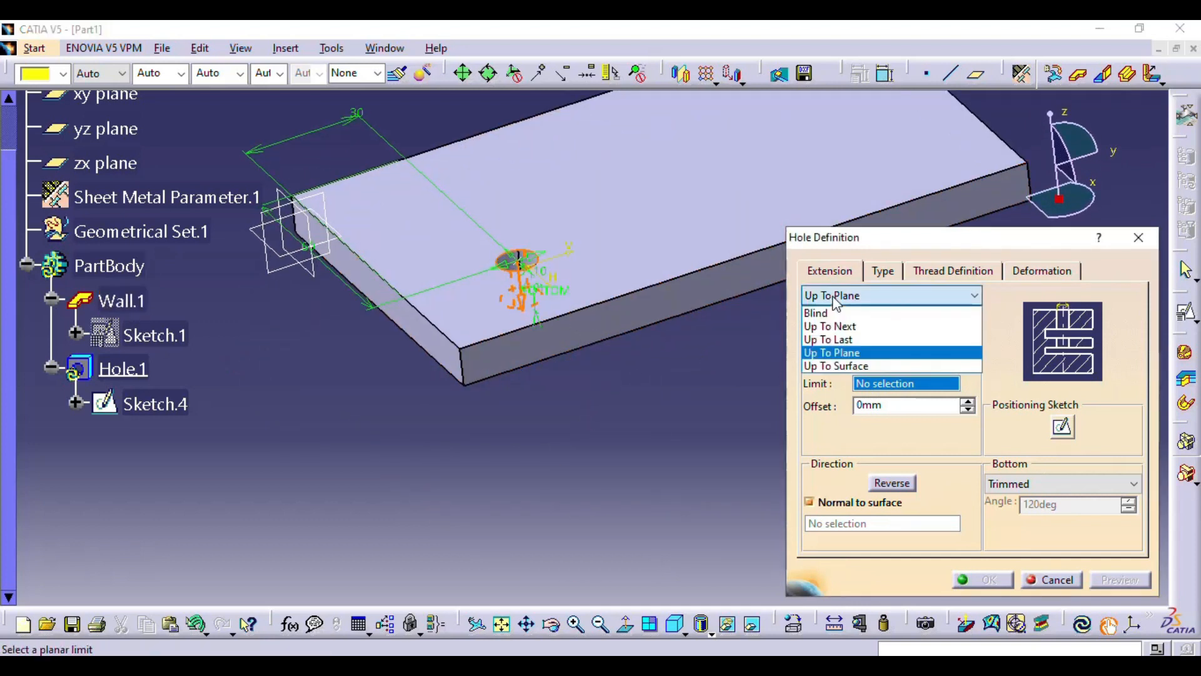
left_click(818, 370)
middle_click_drag(625, 375, 623, 250)
left_click(650, 369)
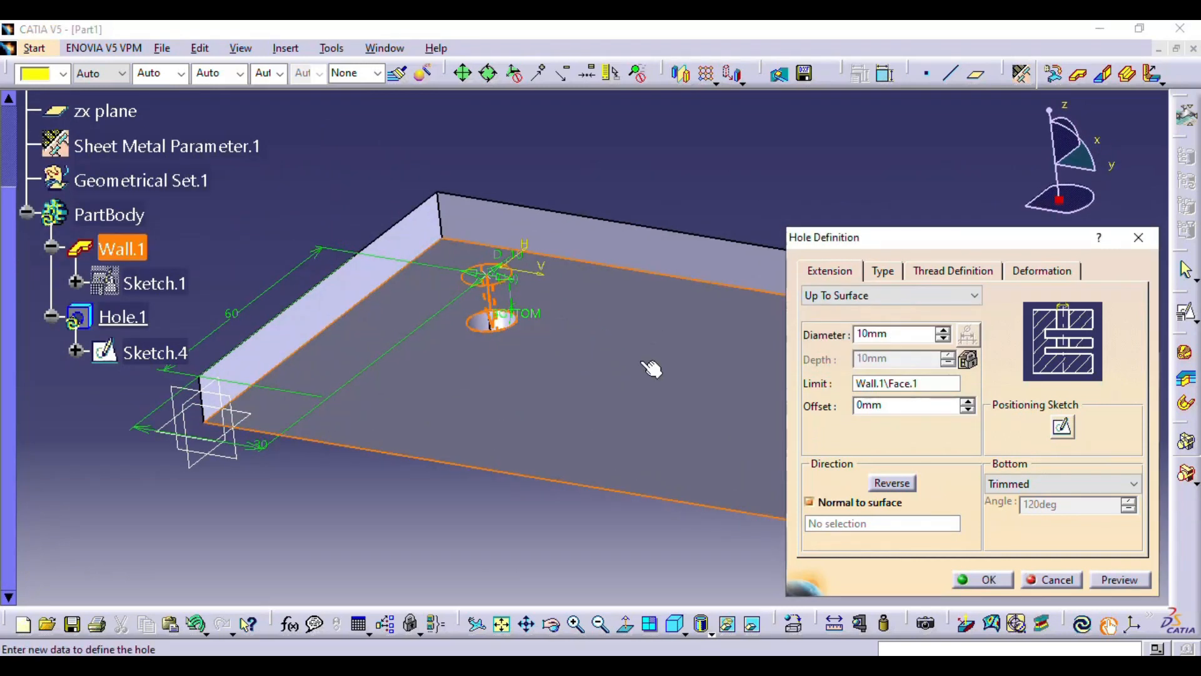
middle_click_drag(591, 330, 563, 411)
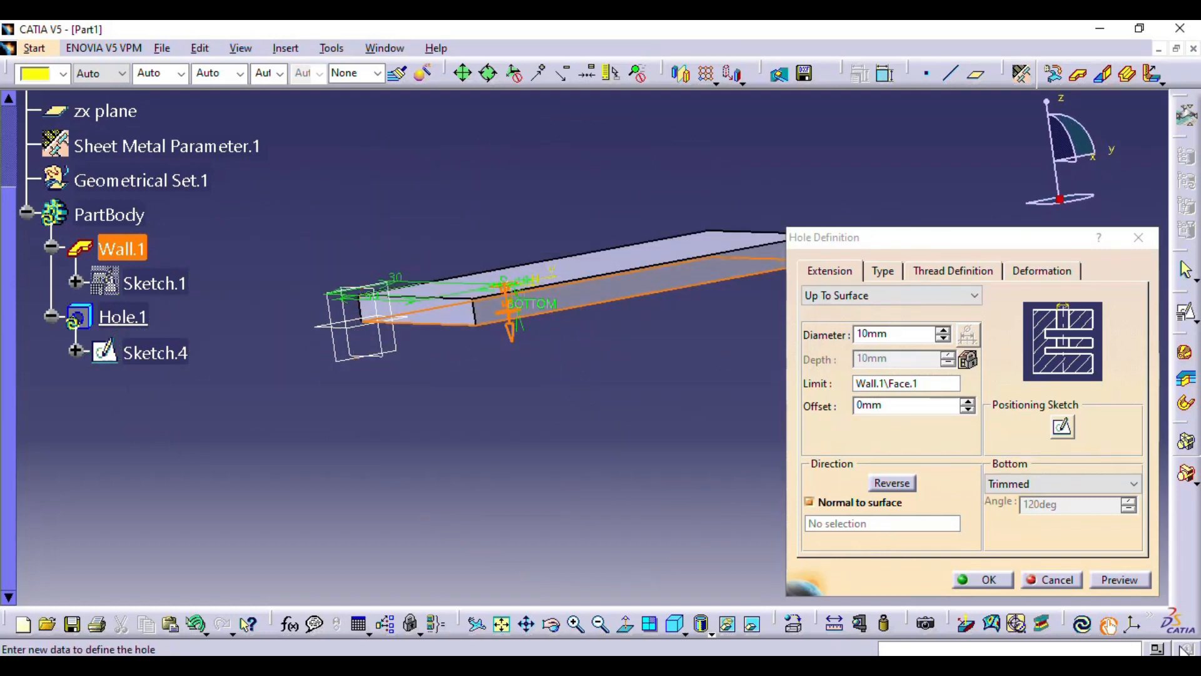
left_click(1116, 580)
middle_click_drag(708, 400, 660, 342)
middle_click_drag(782, 431, 625, 363)
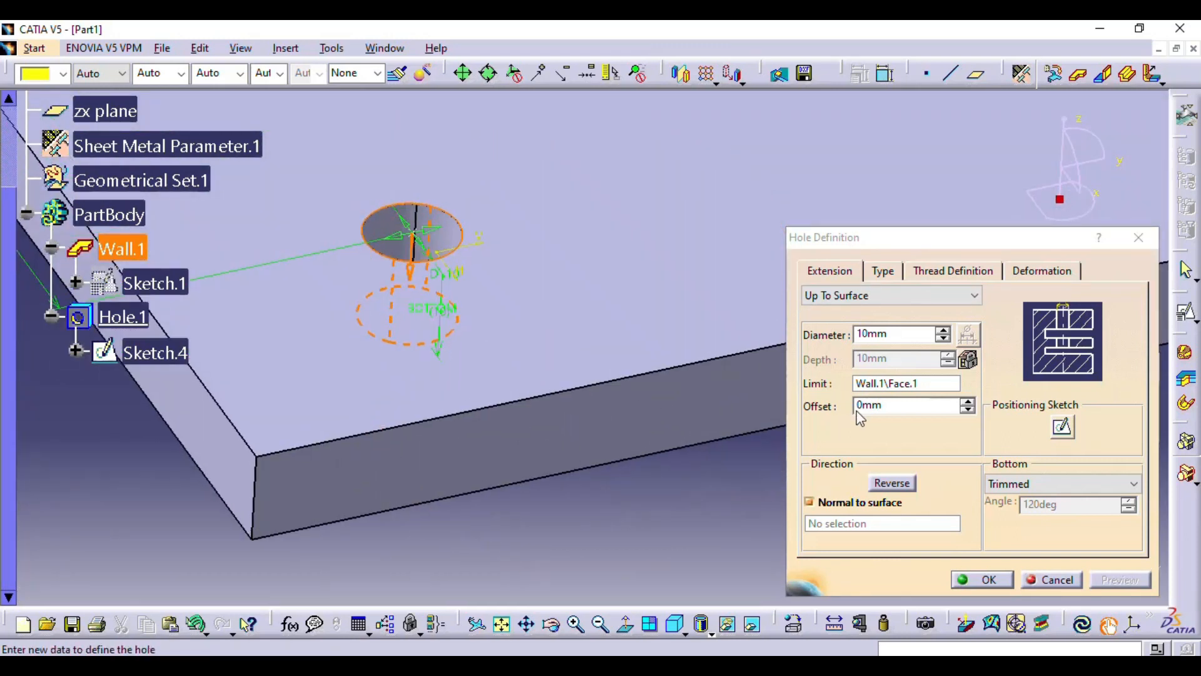
Try a 3 mm offset from the limit surface, and reset the offset to 0 mm.
left_click(967, 401)
left_click(967, 402)
left_click(967, 402)
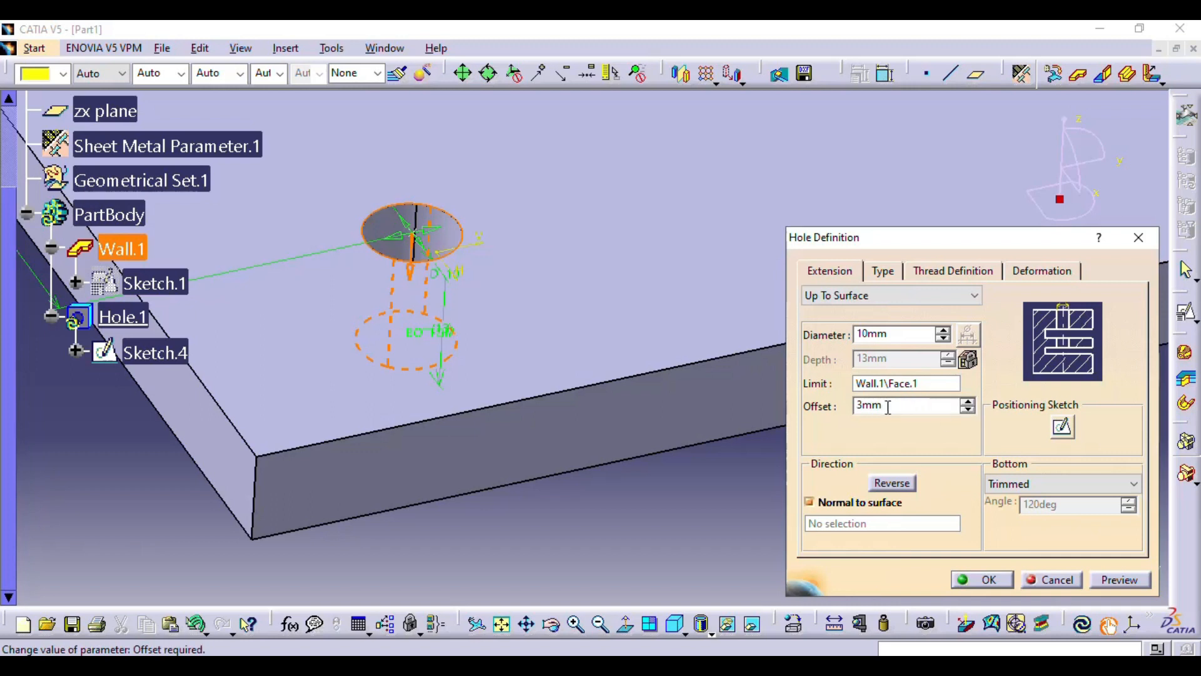
left_click(967, 409)
left_click(967, 409)
left_click(967, 409)
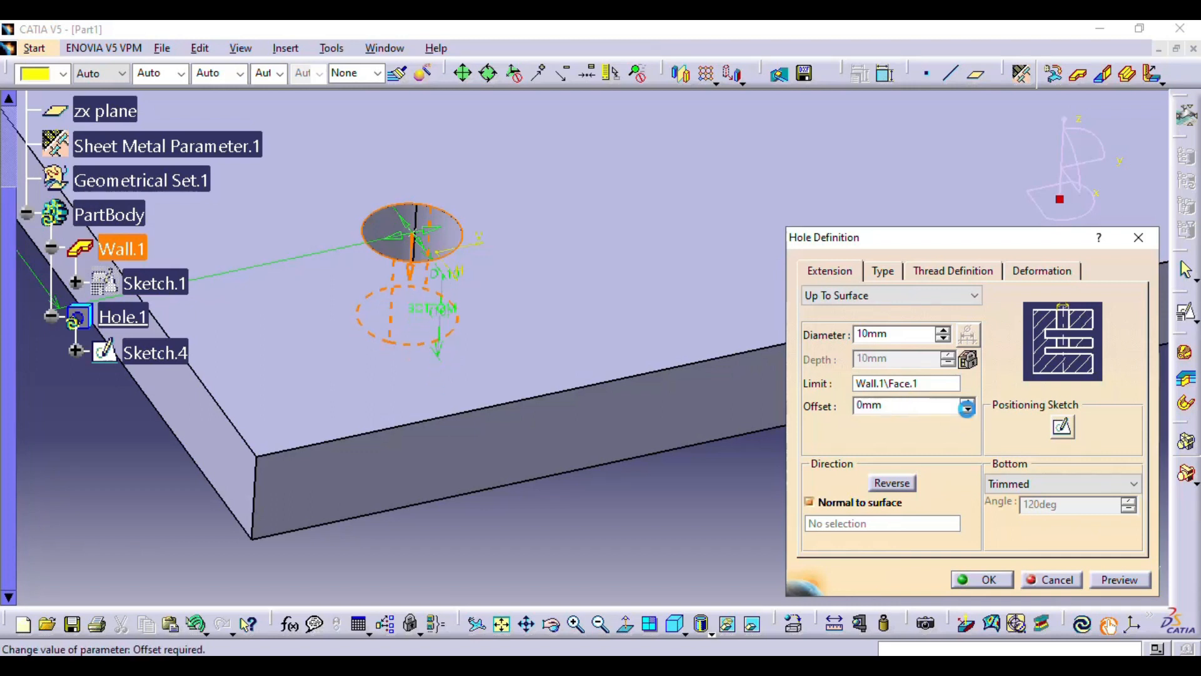
middle_click_drag(768, 408, 486, 383)
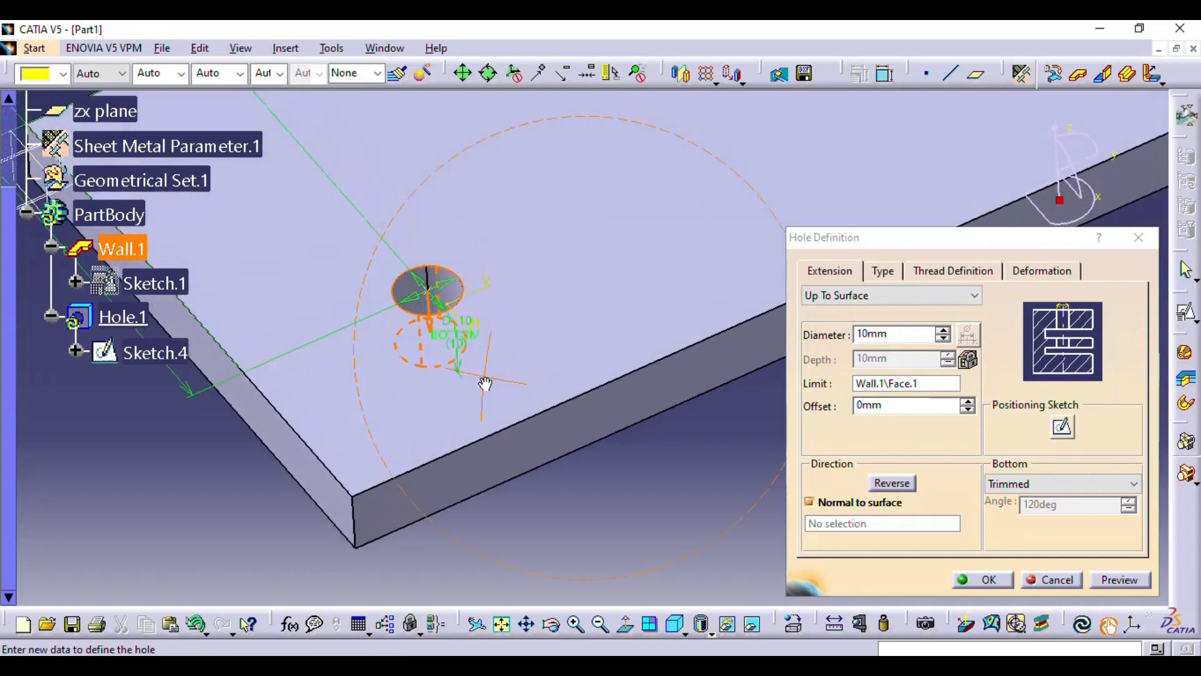
Make the hole Tapered with a 30 deg angle and preview it in the wall.
left_click(890, 272)
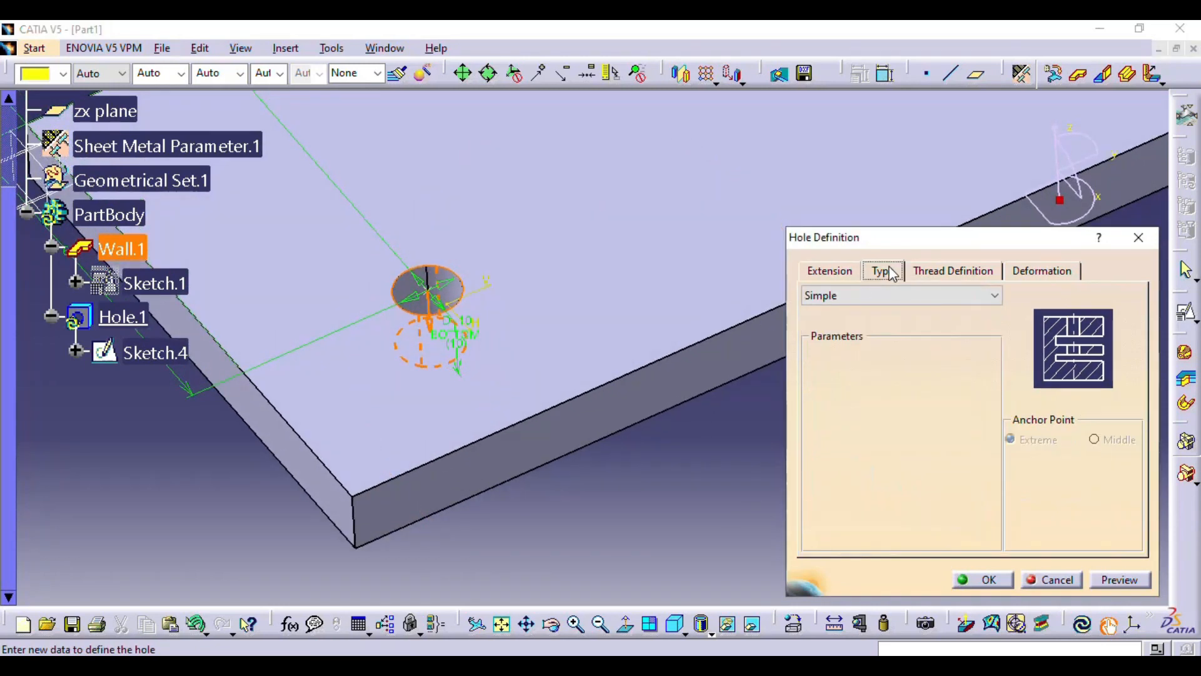
left_click(876, 291)
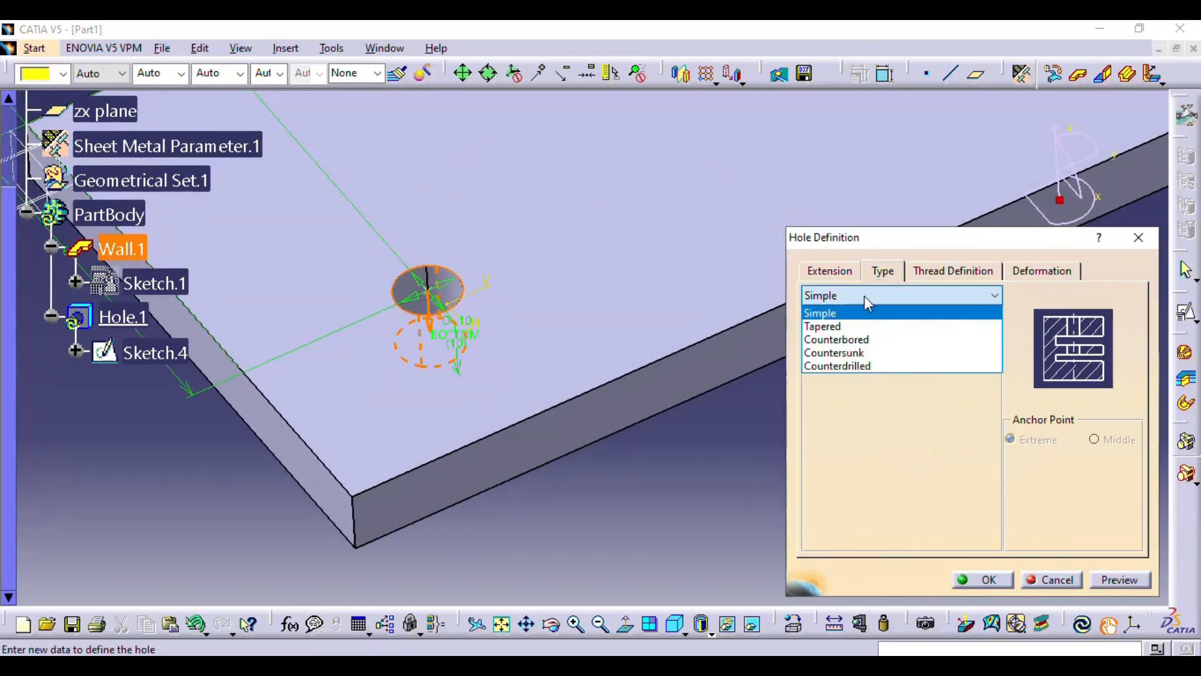
left_click(825, 313)
left_click(827, 295)
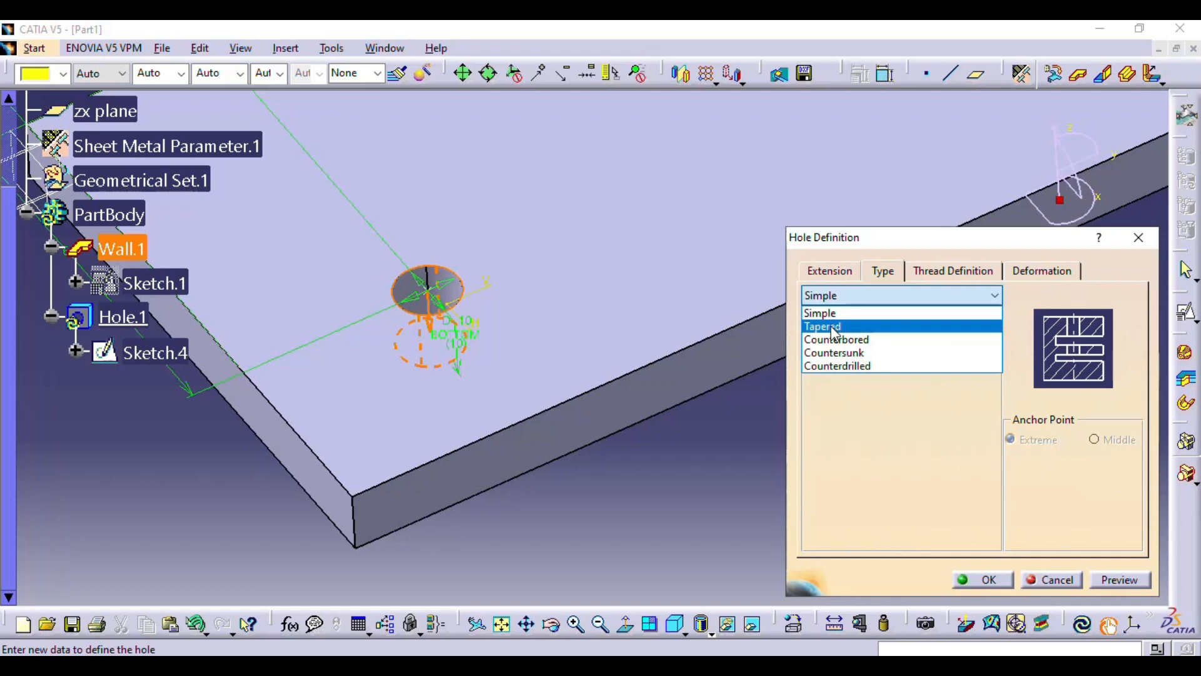
left_click(831, 326)
mouse_move(600, 325)
middle_mouse_down()
mouse_move(531, 228)
mouse_move(565, 394)
mouse_move(600, 300)
mouse_move(616, 310)
middle_mouse_up()
left_click(898, 383)
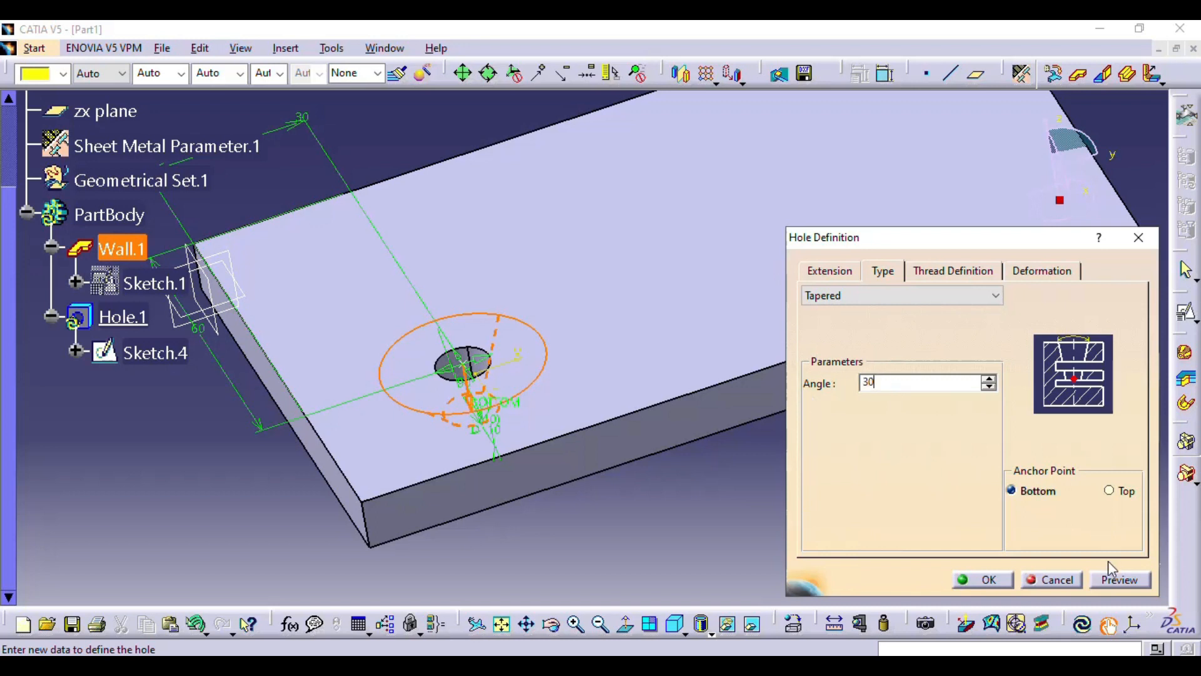
left_click(1116, 575)
middle_click_drag(715, 293, 490, 337)
middle_click_drag(537, 432, 708, 362)
Set the hole's type back to Simple, create the hole and deselect it.
left_click(838, 297)
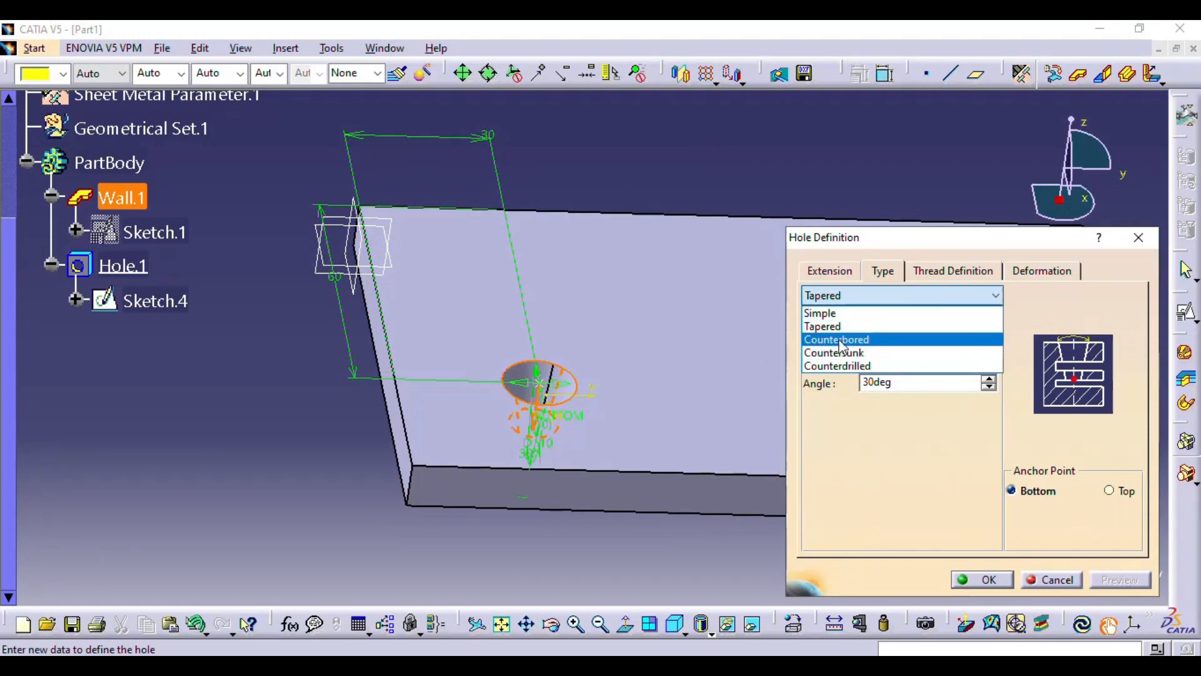
left_click(813, 312)
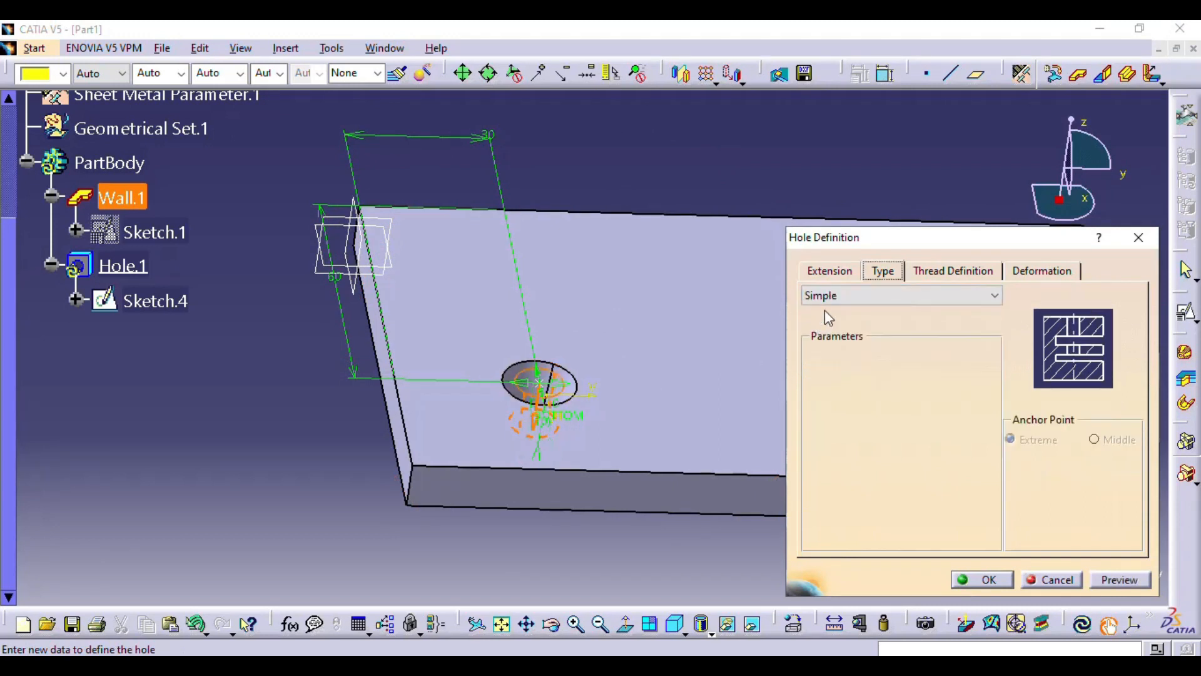
left_click(975, 578)
middle_click_drag(695, 379, 665, 515)
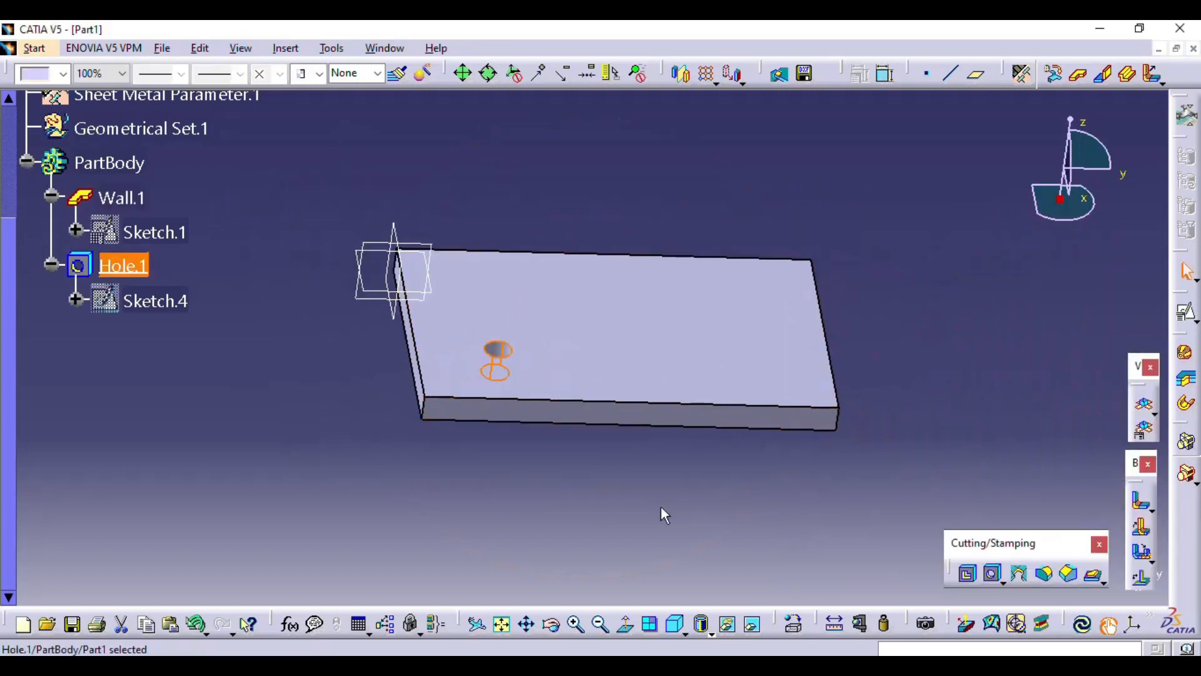
left_click(665, 515)
Create a second blind hole near the middle of the wall's top face, of type Tapered with a 30 deg angle.
left_click(992, 573)
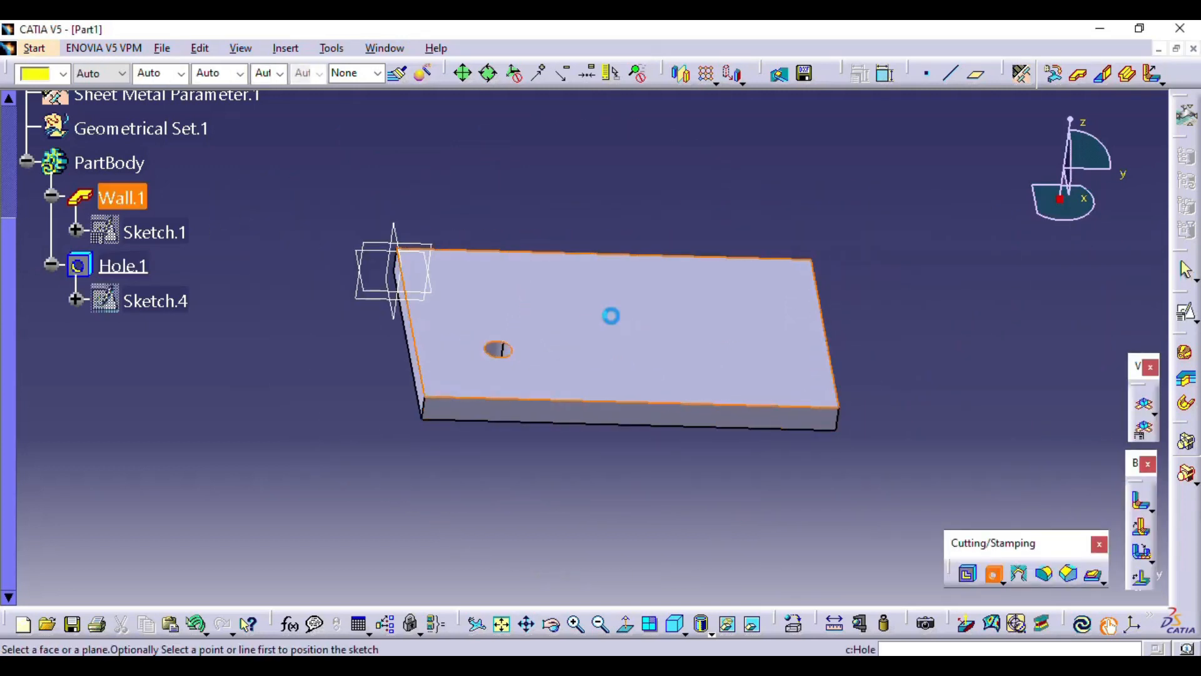
left_click(611, 316)
middle_click_drag(513, 282, 560, 316)
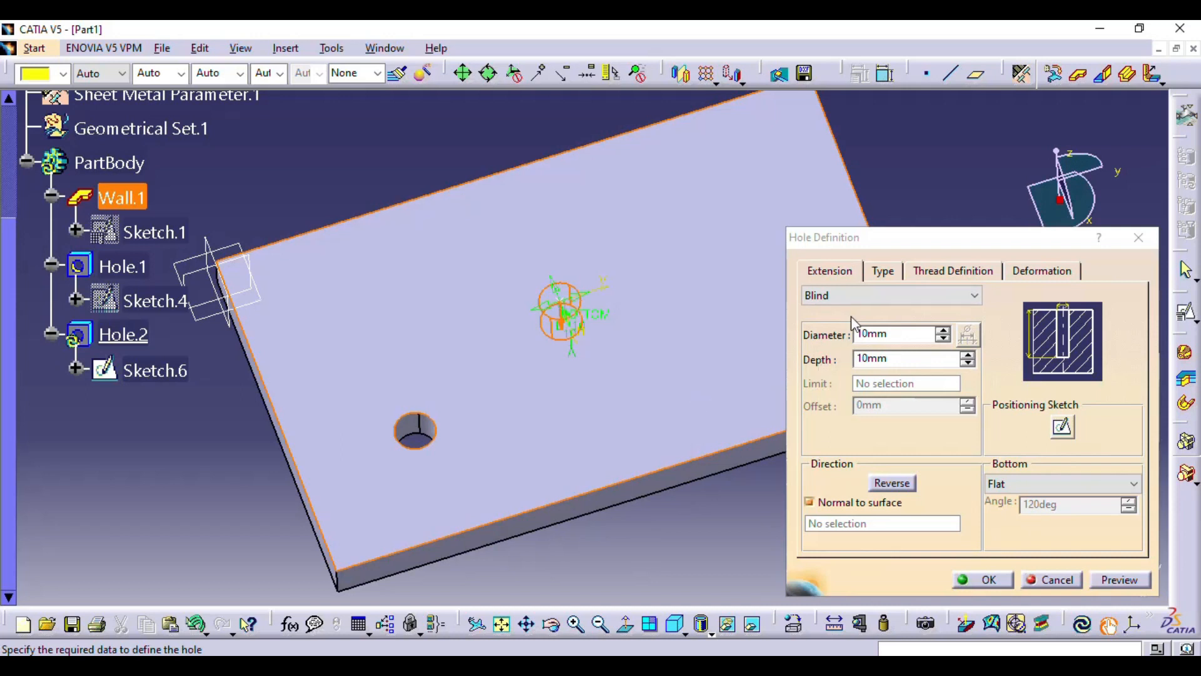
left_click(882, 268)
left_click(821, 296)
left_click(884, 291)
left_click(838, 296)
left_click(825, 326)
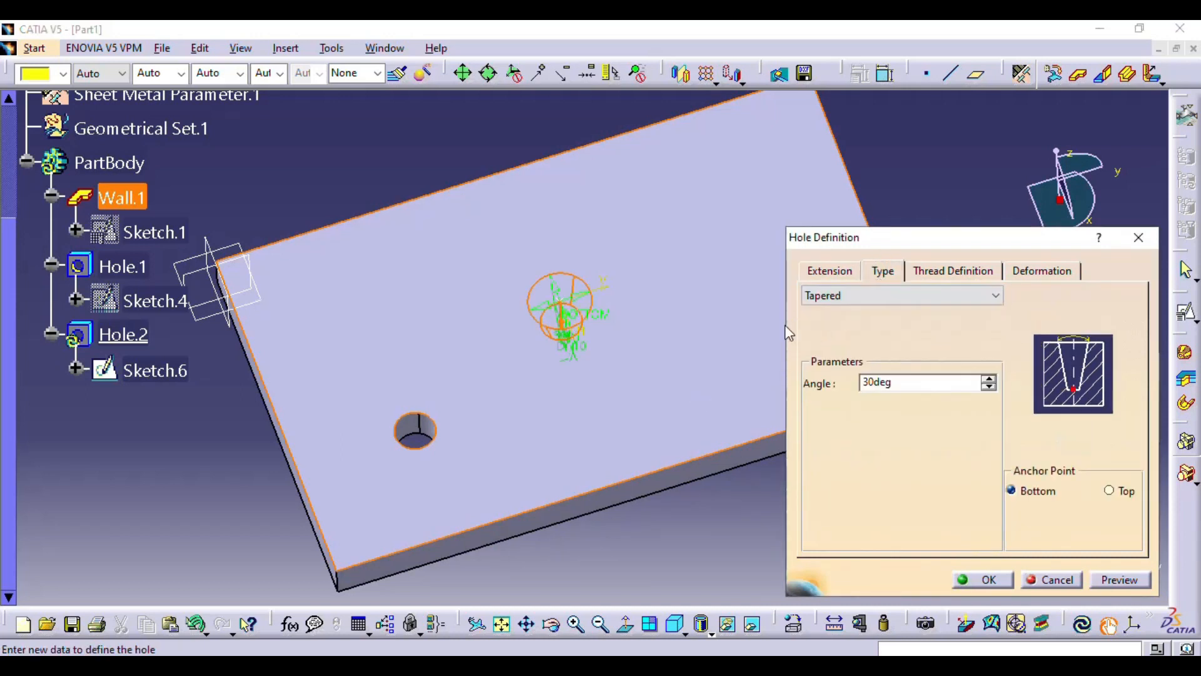
double_click(907, 383)
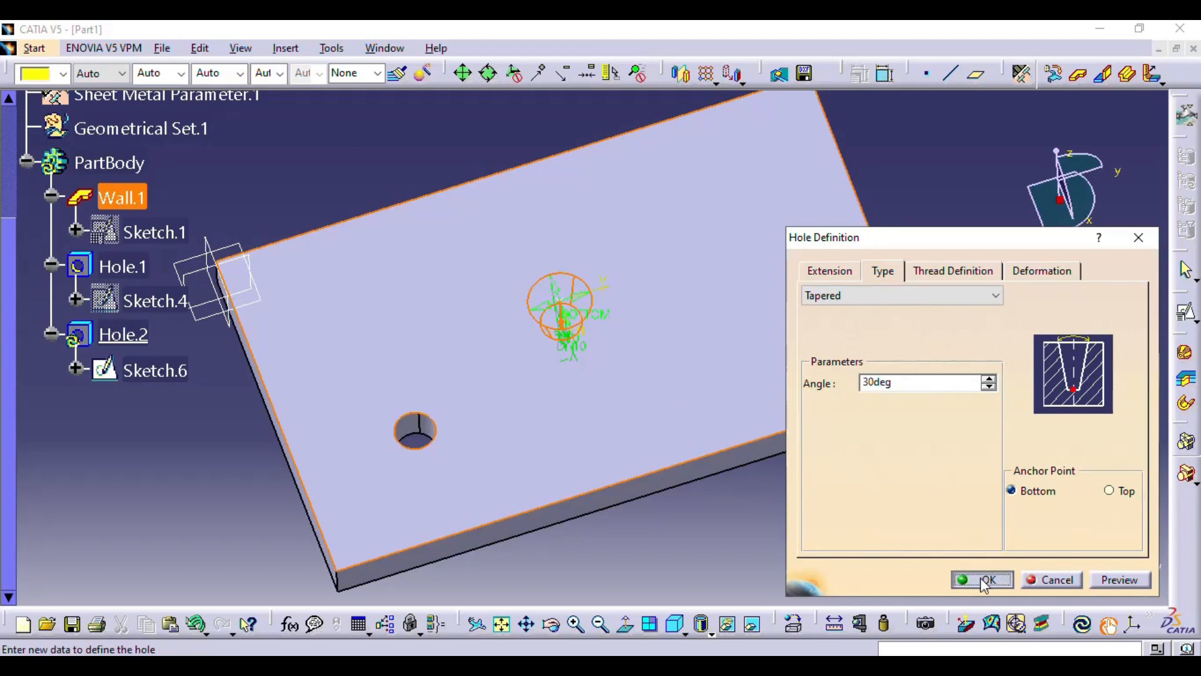
left_click(984, 579)
middle_click_drag(563, 402, 638, 388)
left_click(888, 500)
Place a third hole beside the tapered one on the wall's top face, extending Up To Surface to the wall's underside.
left_click(992, 569)
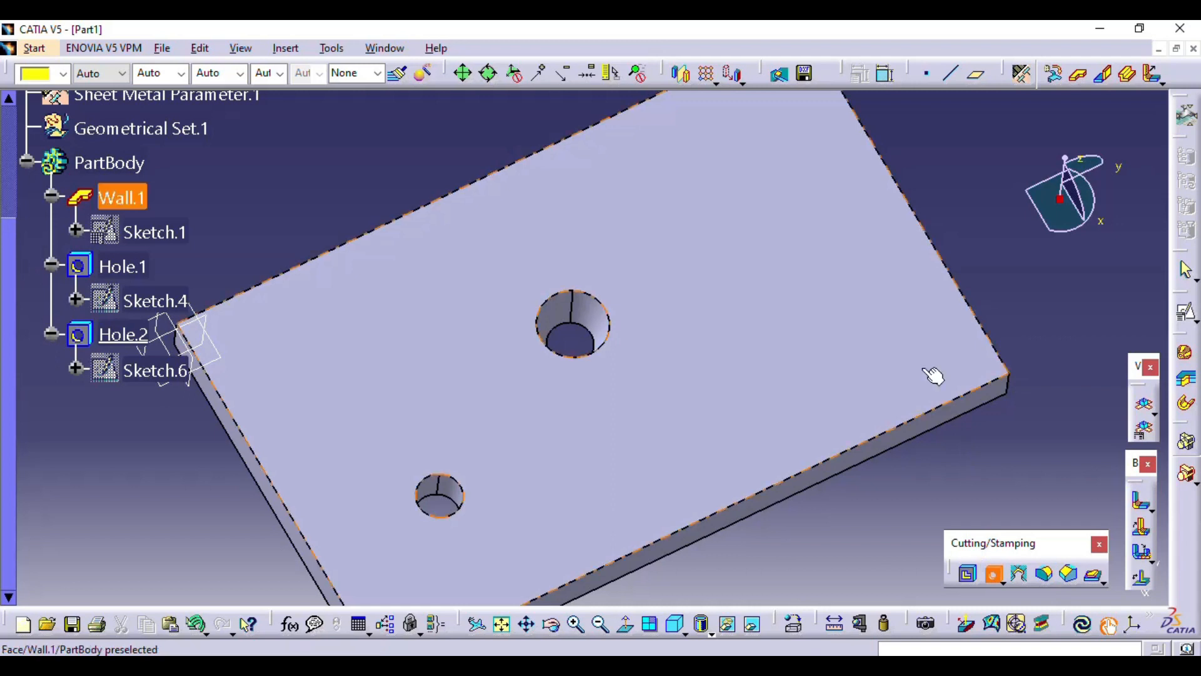
left_click(772, 371)
middle_click_drag(733, 432, 732, 354)
left_click(861, 294)
left_click(824, 366)
middle_click_drag(634, 450, 527, 122)
left_click(577, 309)
middle_click_drag(587, 316, 751, 269)
Make the third hole Counterbored with a counterbore diameter of 15 mm and depth of 5 mm, checking the main hole diameter.
left_click(882, 273)
left_click(891, 296)
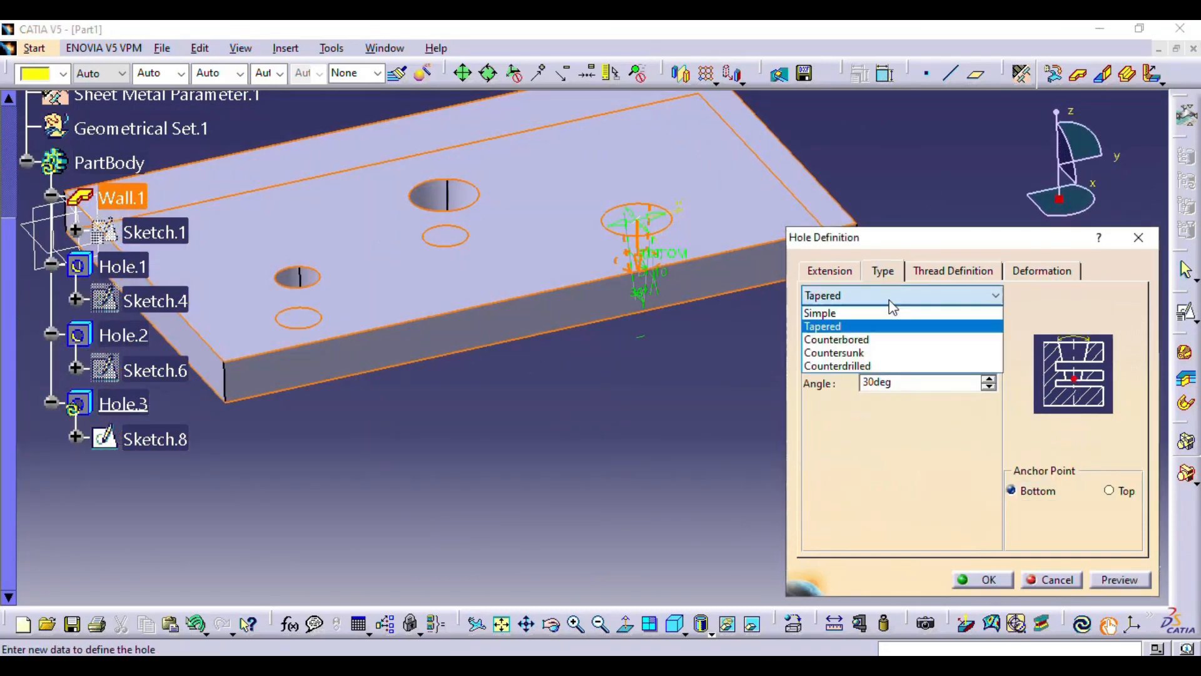
left_click(845, 339)
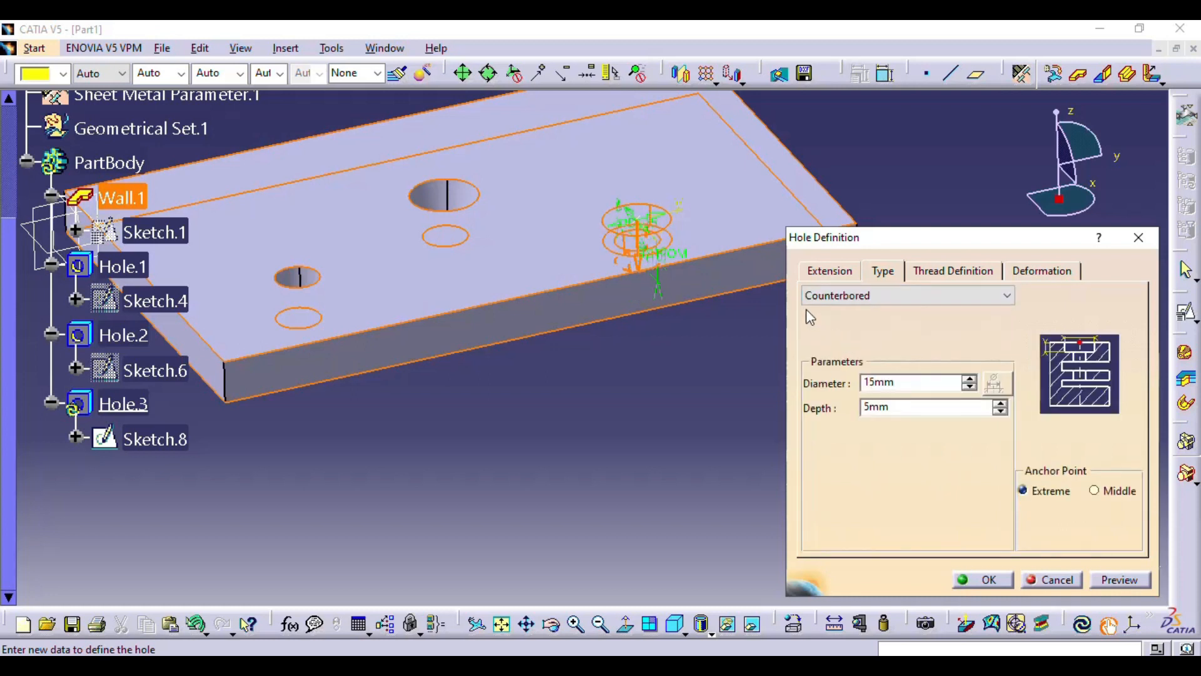
middle_click_drag(735, 319, 620, 306)
left_click(823, 274)
middle_click_drag(623, 340, 613, 335)
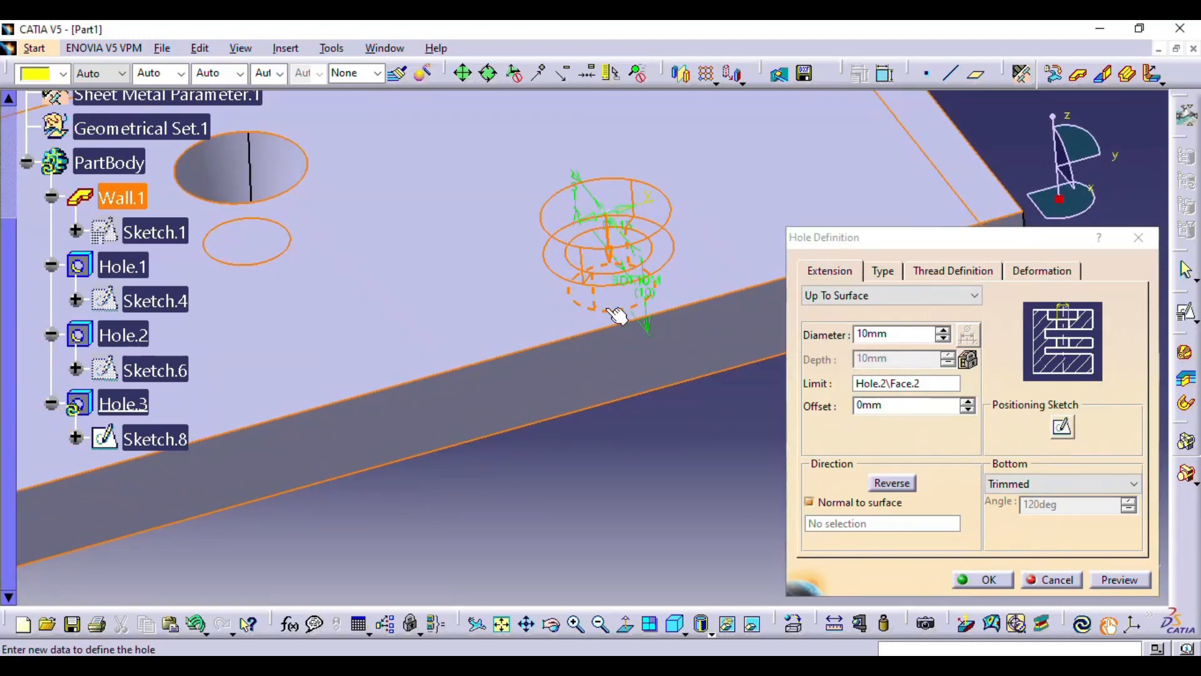
double_click(856, 338)
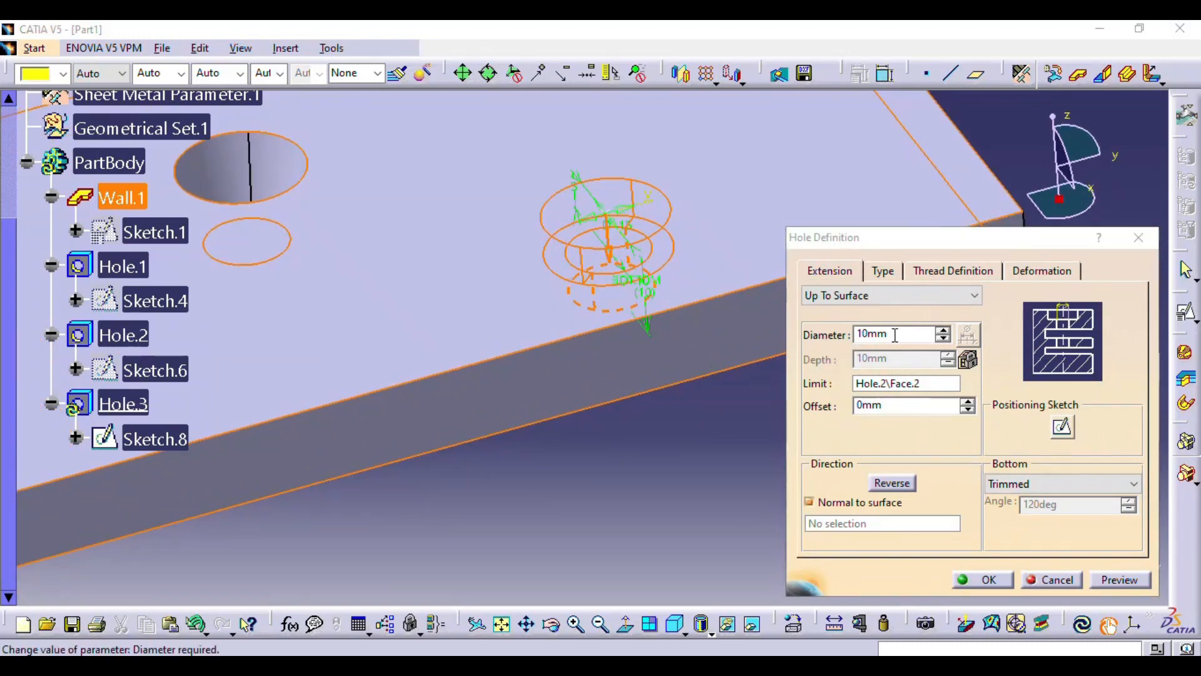
left_click(882, 271)
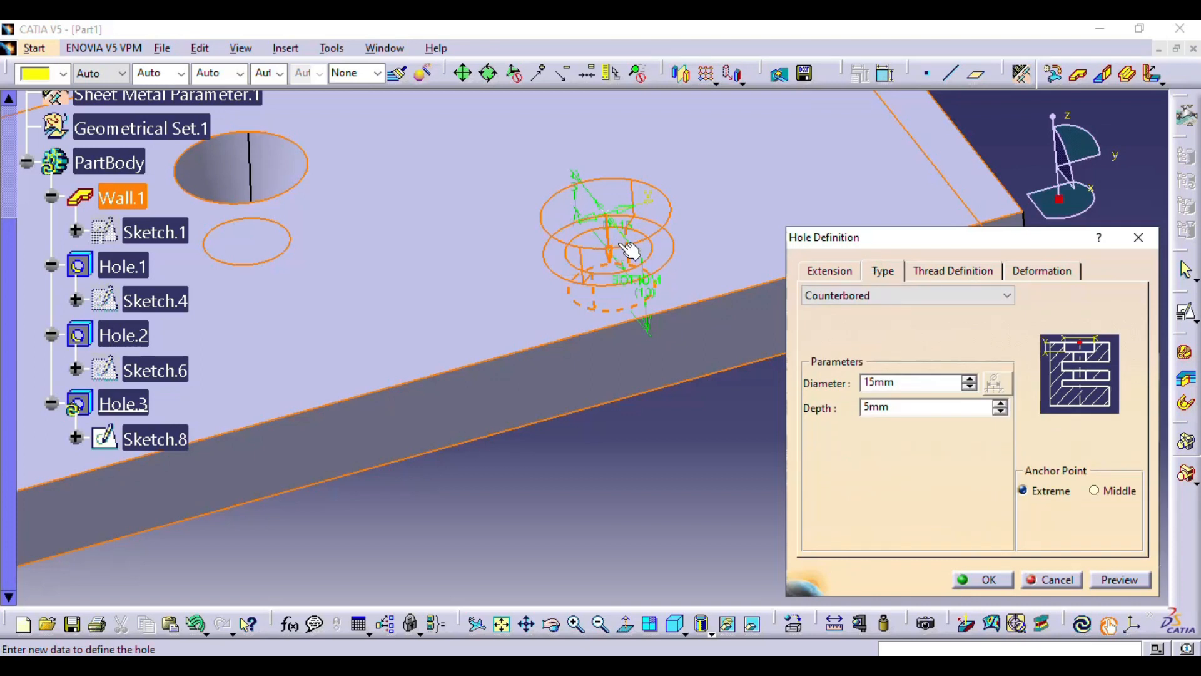
left_click_drag(910, 382, 805, 397)
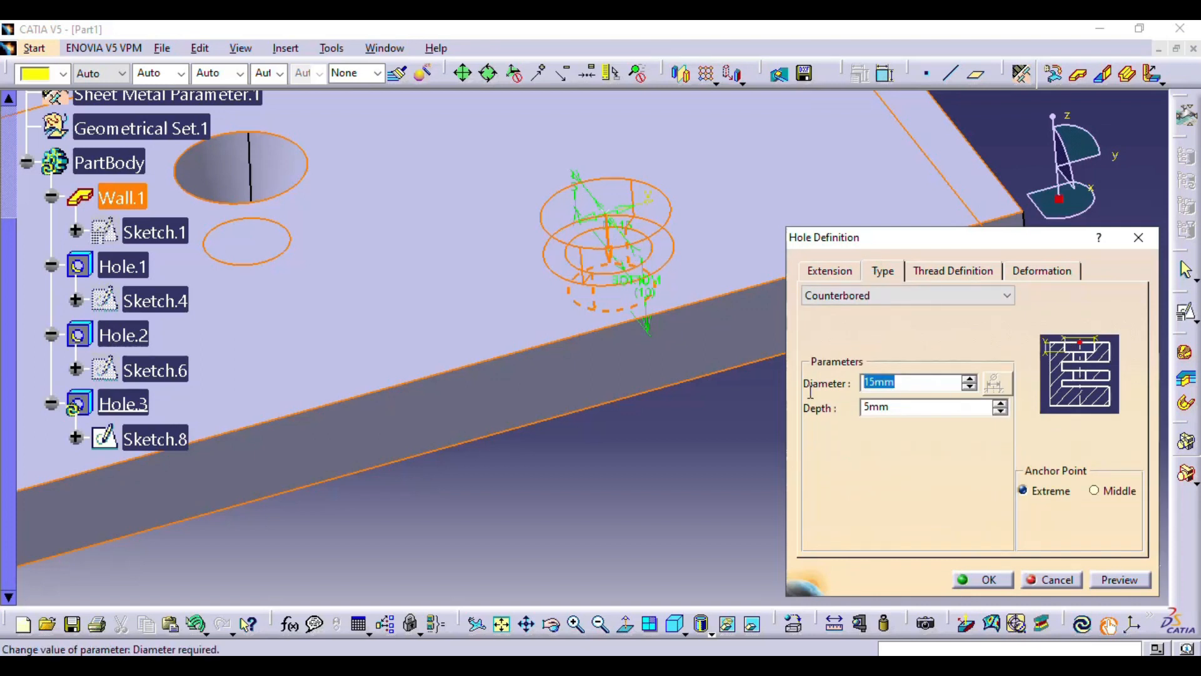
left_click_drag(895, 411, 807, 400)
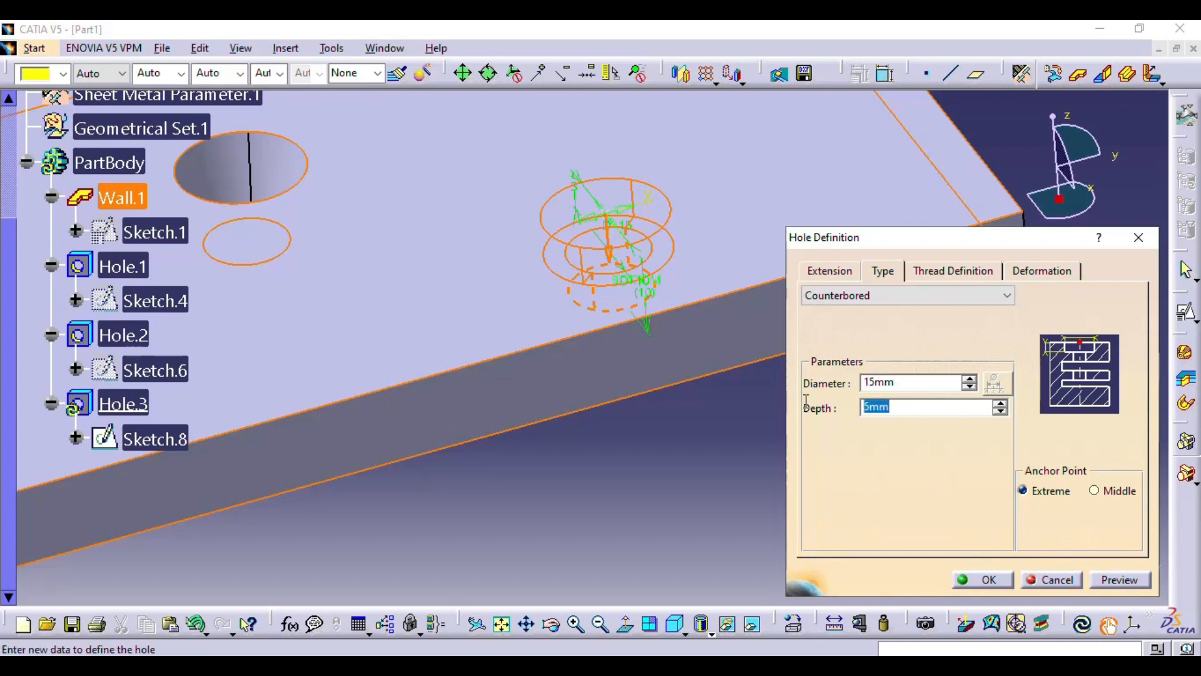
Preview the counterbored hole in the wall and create it.
left_click(1127, 581)
middle_click_drag(621, 359, 647, 399)
left_click(964, 578)
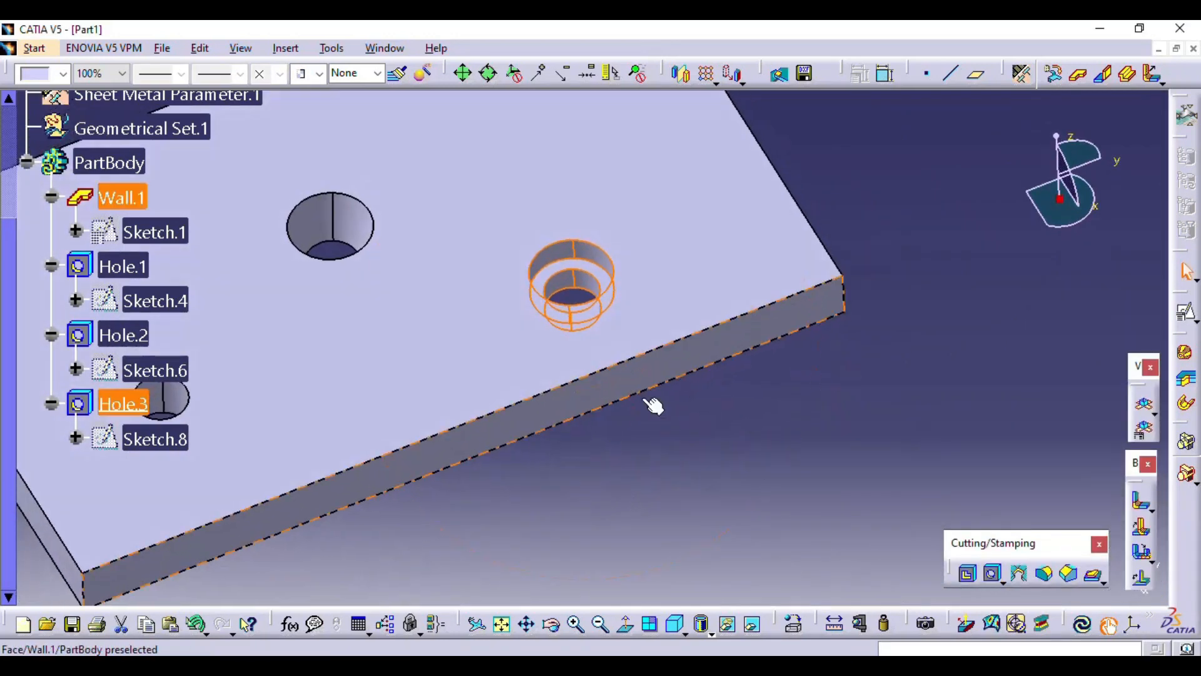
left_click(876, 531)
Start a fourth hole on the wall's top face near the origin corner and open its positioning sketch.
left_click(994, 574)
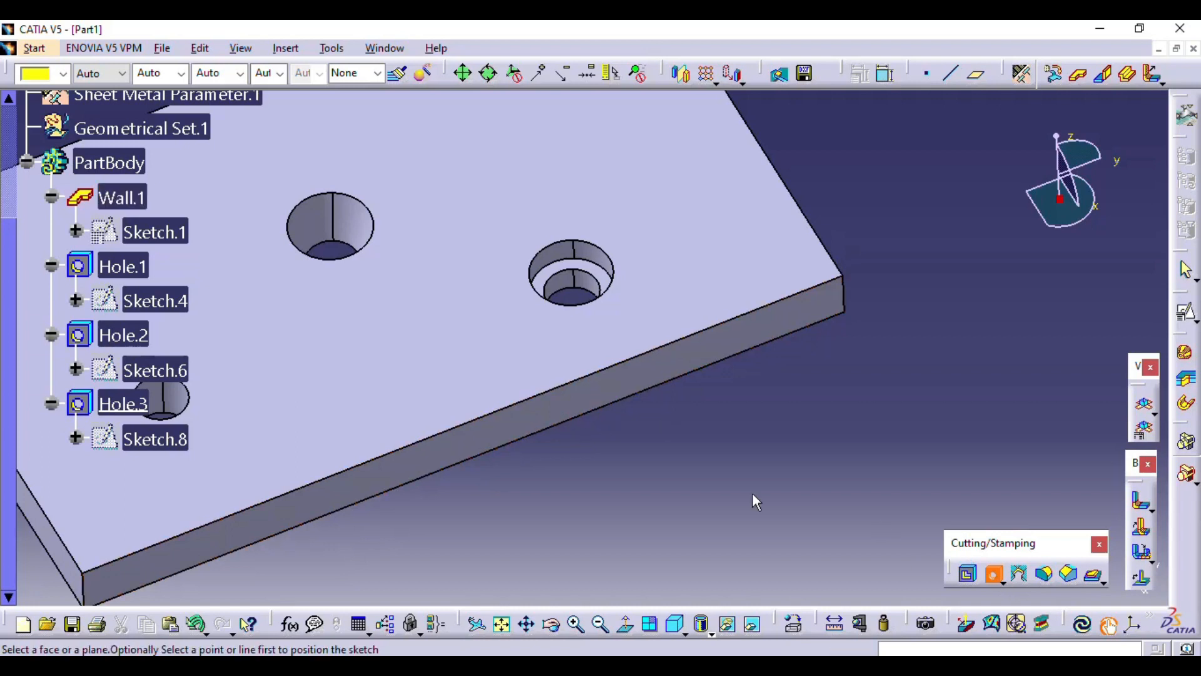
mouse_move(608, 408)
middle_mouse_down()
mouse_move(692, 413)
mouse_move(707, 456)
mouse_move(700, 438)
middle_mouse_up()
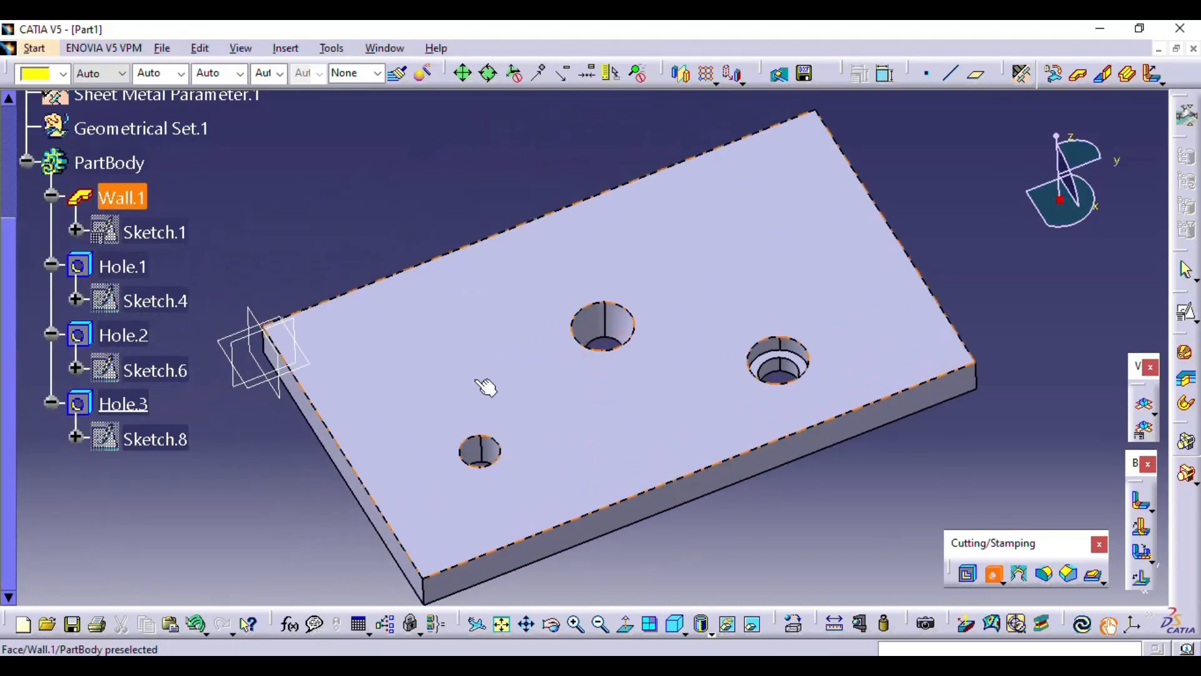
left_click(425, 331)
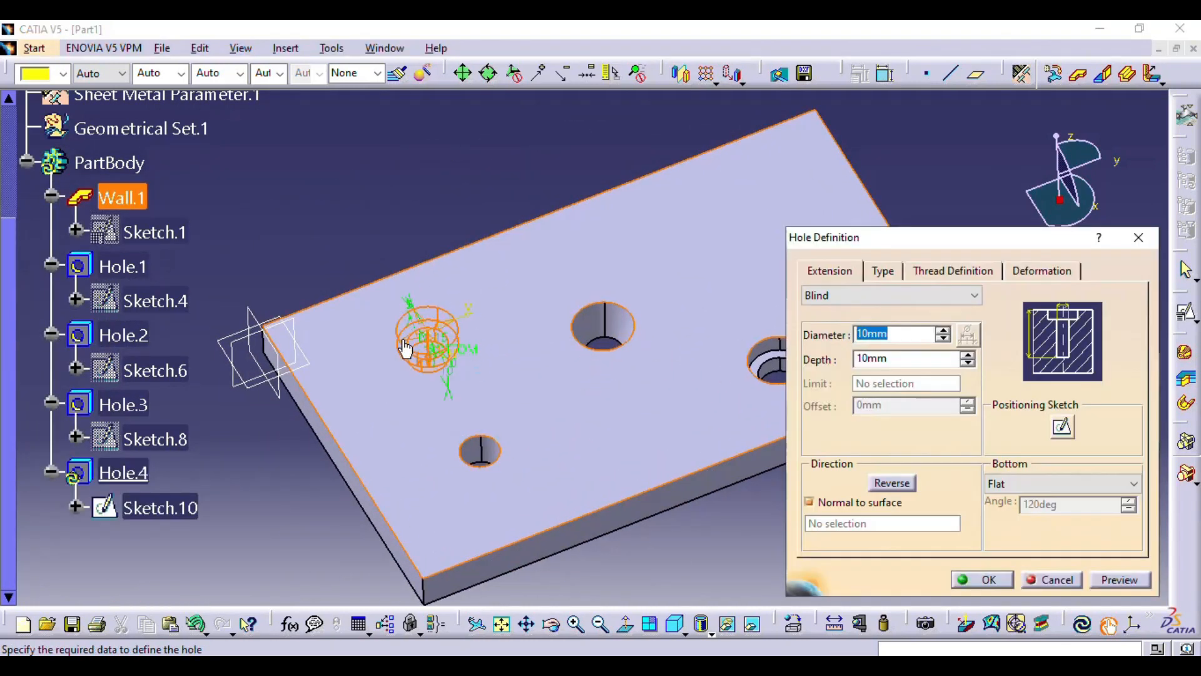
left_click(1063, 429)
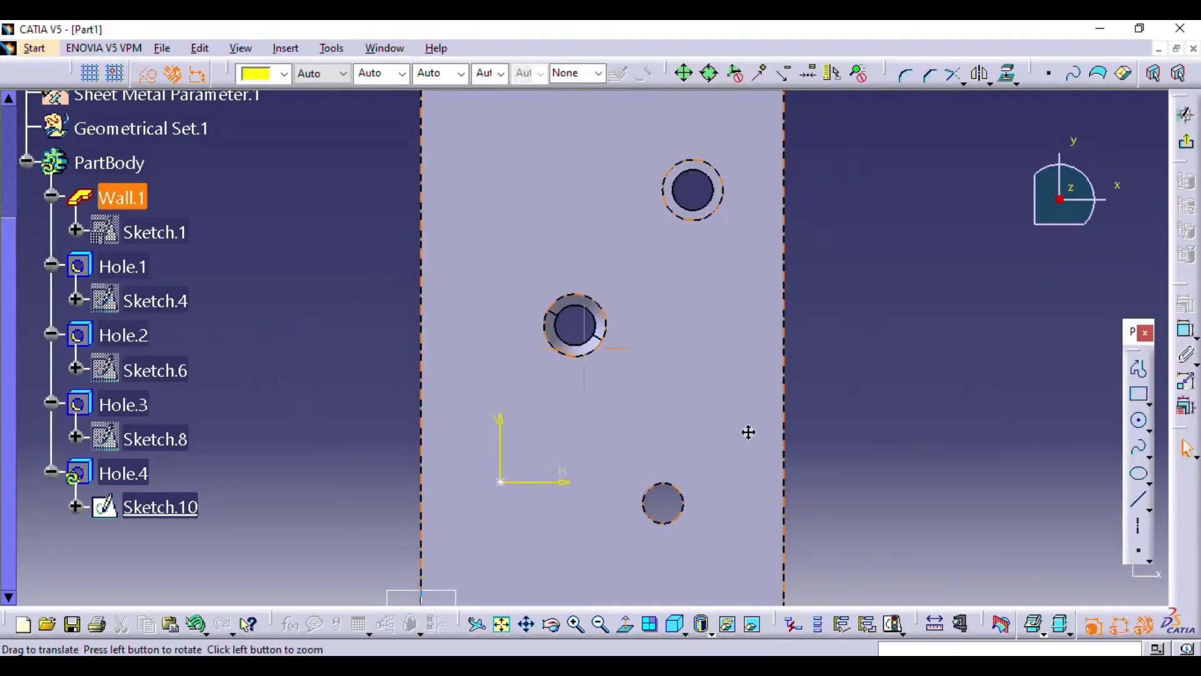
Constrain the hole's centre point 30 mm from the wall's short edge at the origin.
left_click(1184, 334)
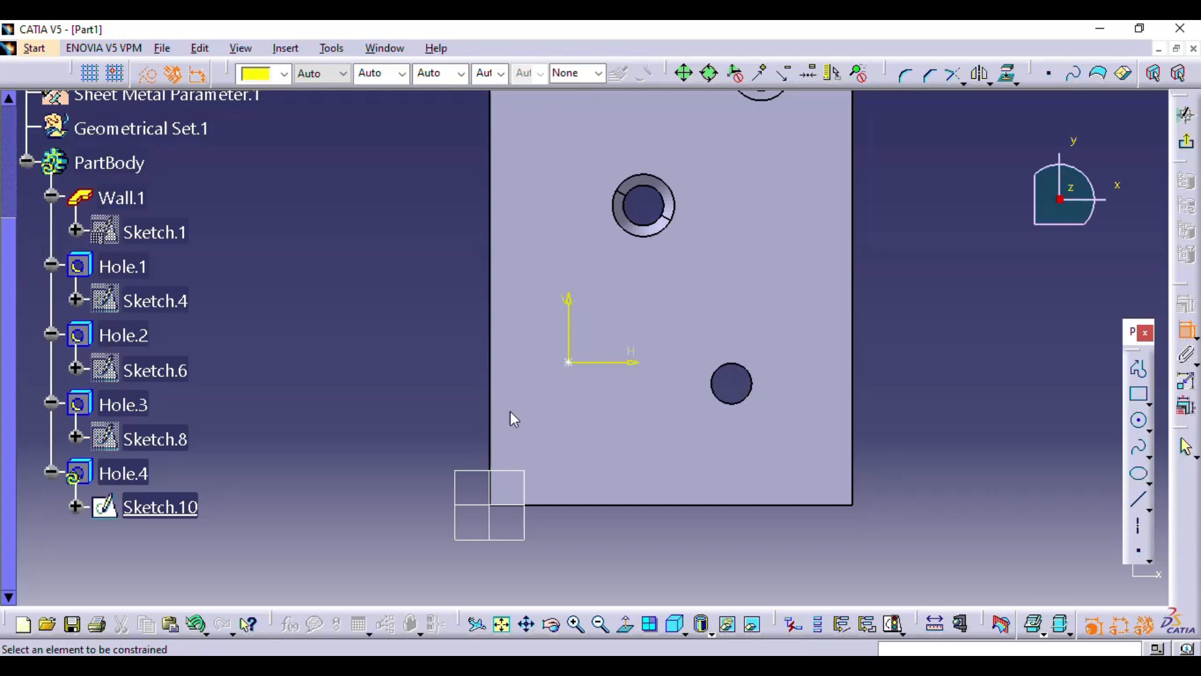
left_click(569, 362)
left_click(508, 504)
left_click(622, 550)
double_click(624, 551)
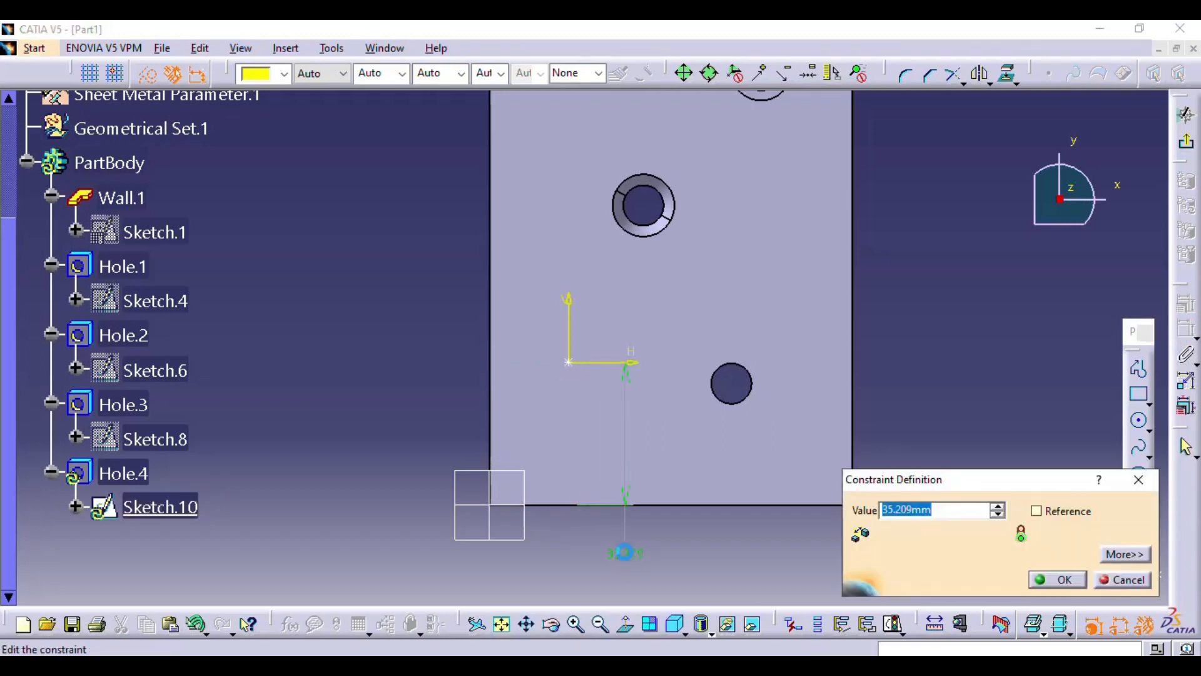
type("30")
key("Return")
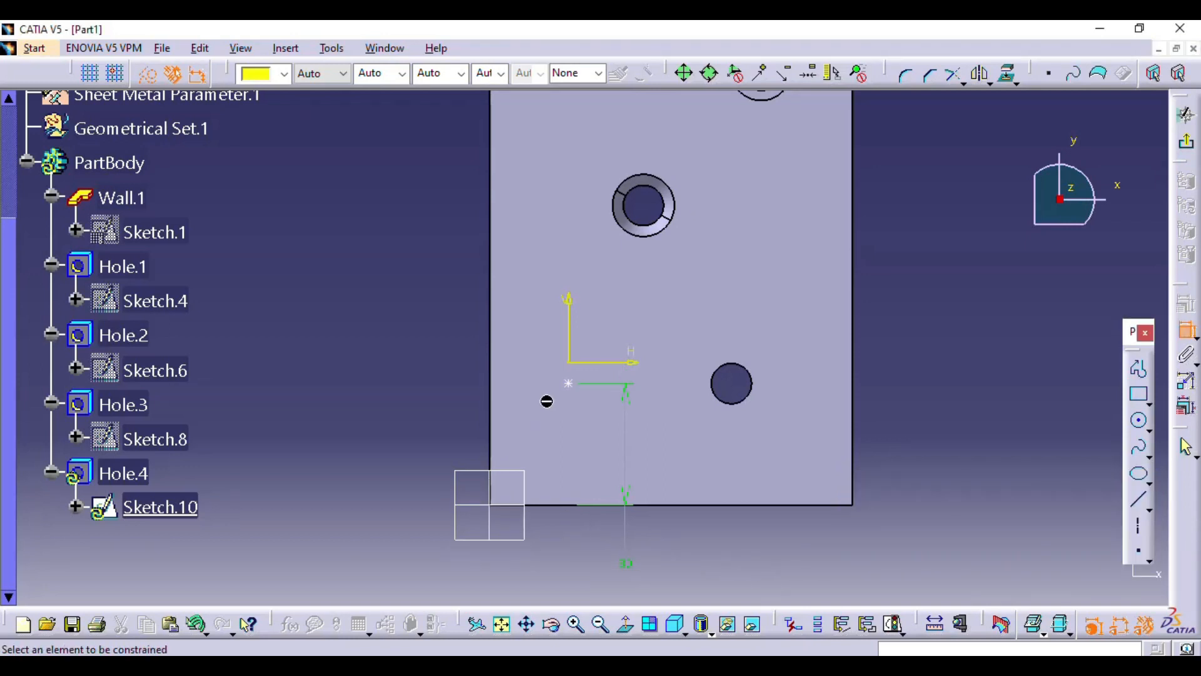
Constrain the hole's centre point 30 mm from the wall's long edge at the origin and finish the positioning sketch.
left_click(569, 385)
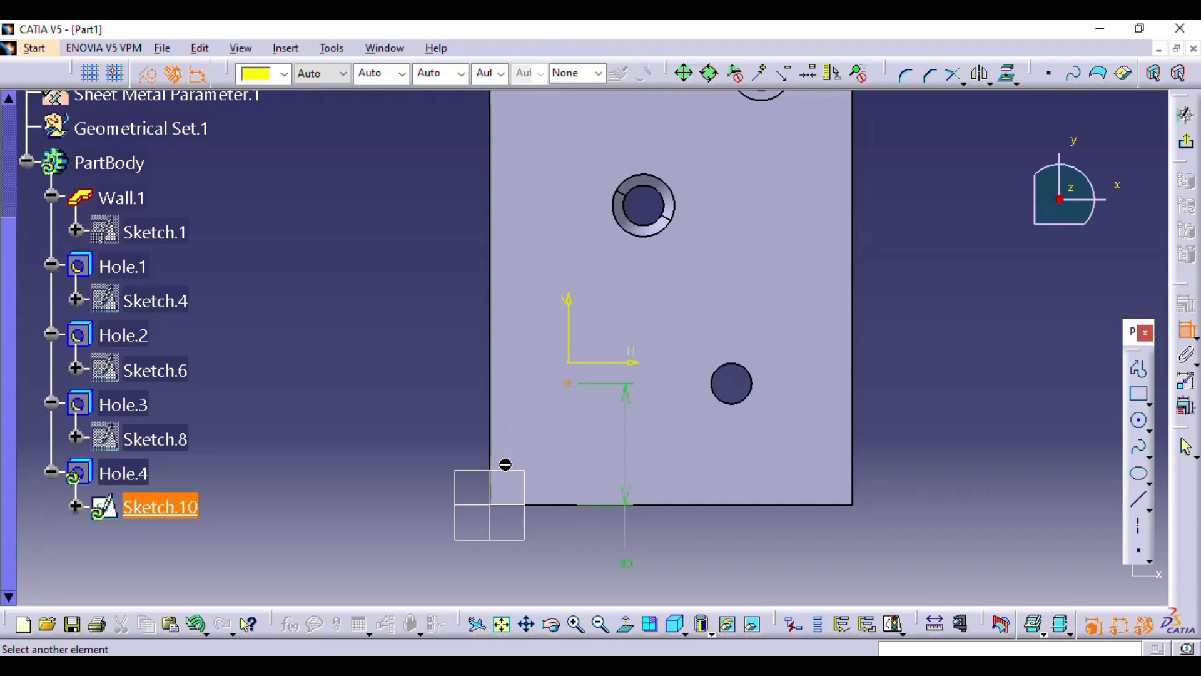
left_click(496, 516)
left_click(419, 394)
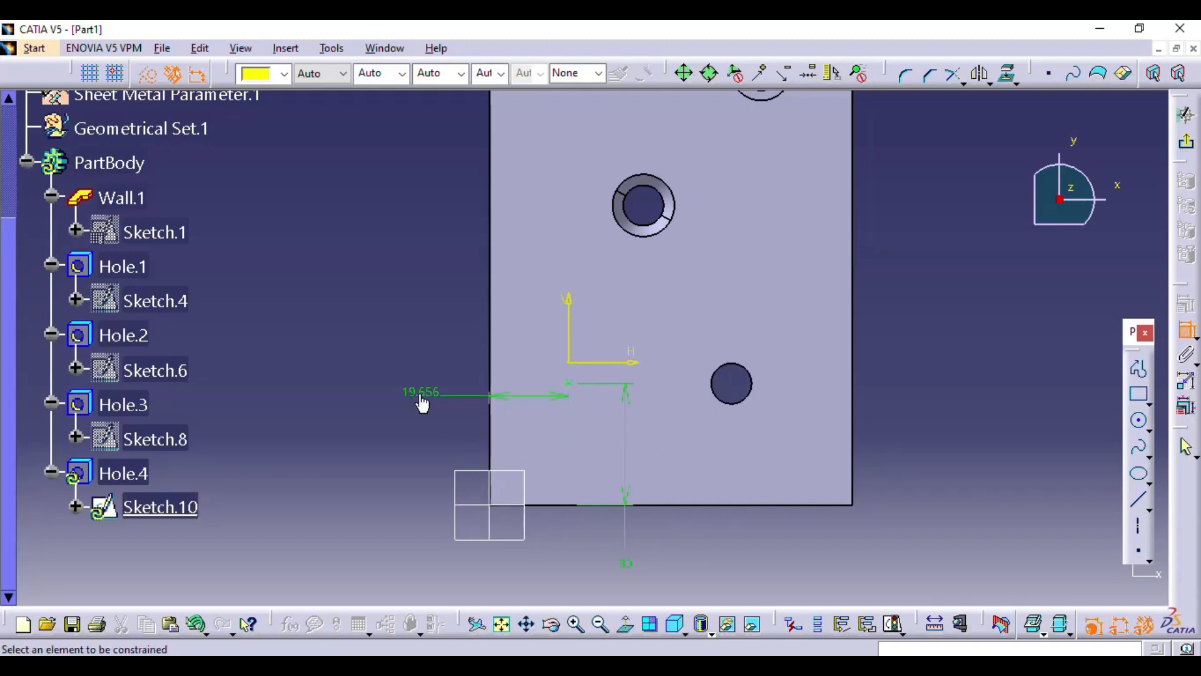
double_click(420, 394)
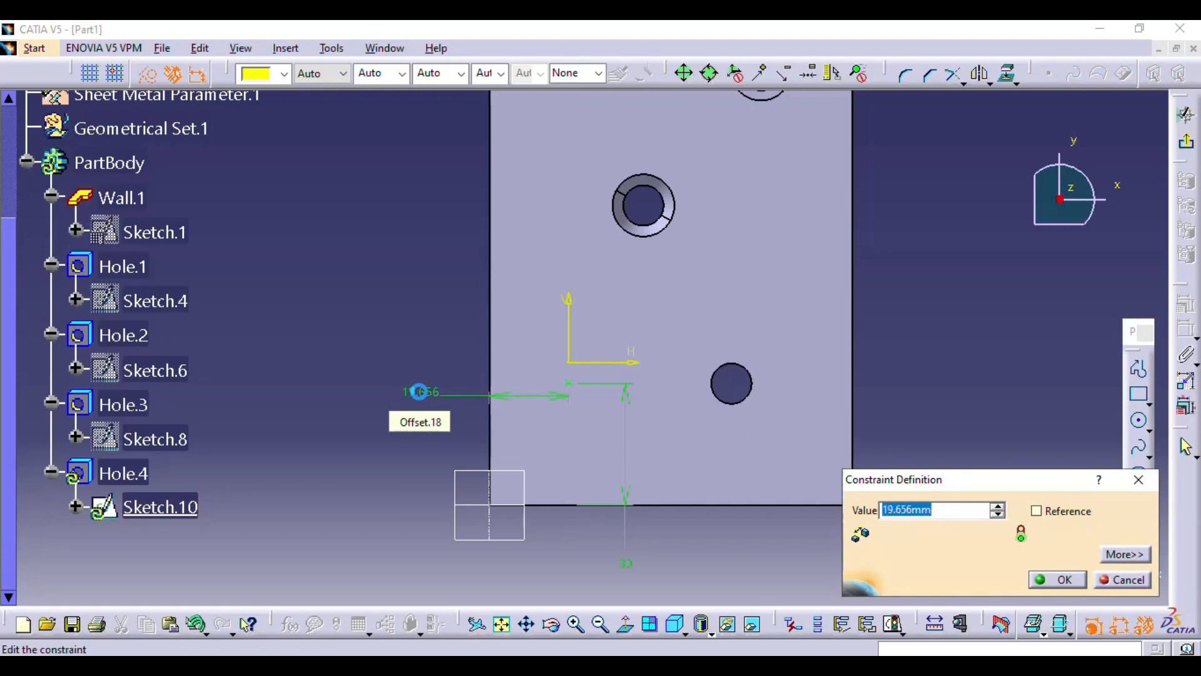
type("30")
key("Return")
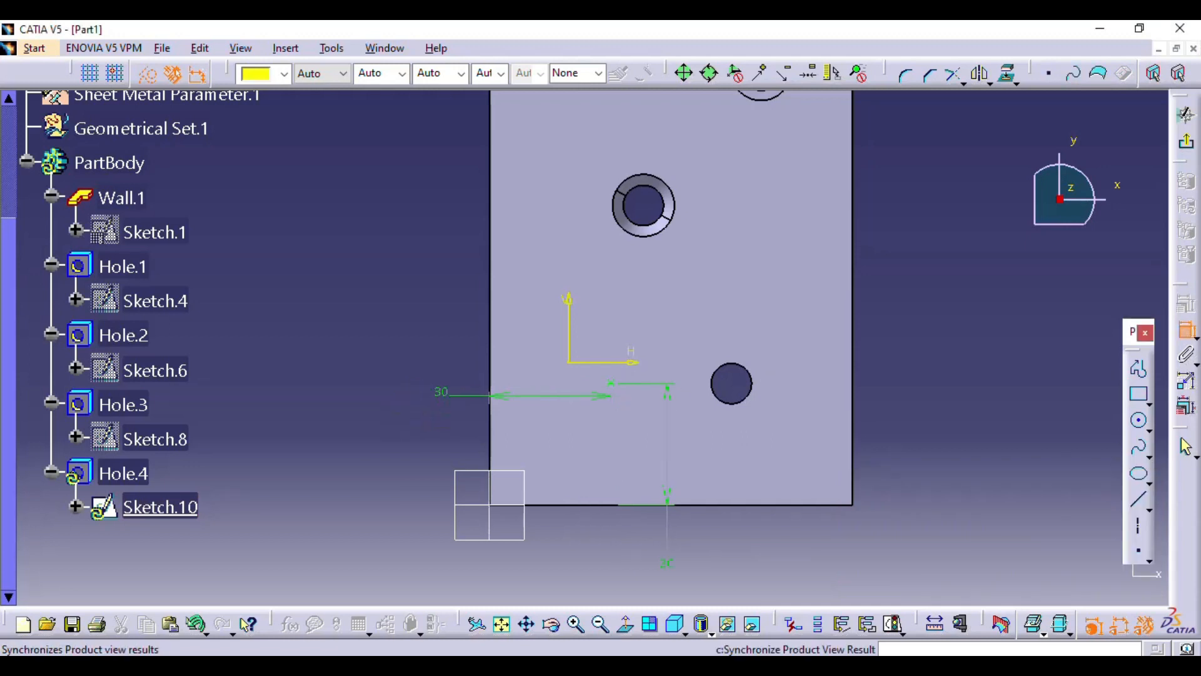
left_click(1184, 114)
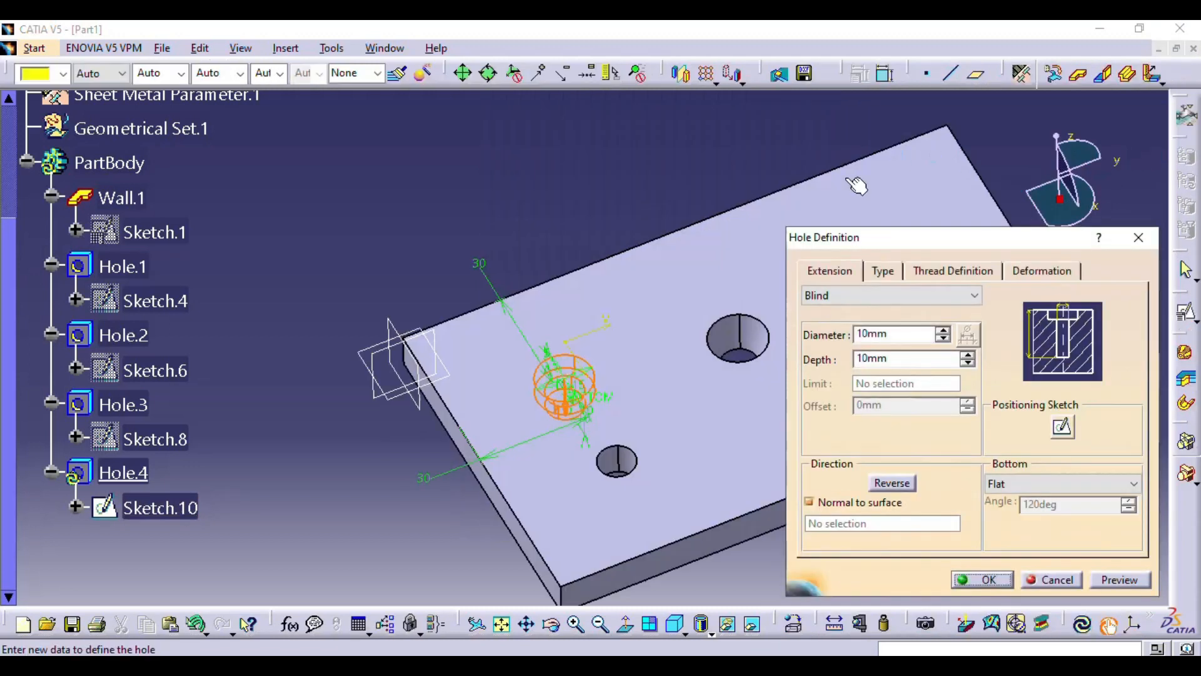
Set the fourth hole's extension to Up To Next.
middle_click_drag(680, 372, 692, 348)
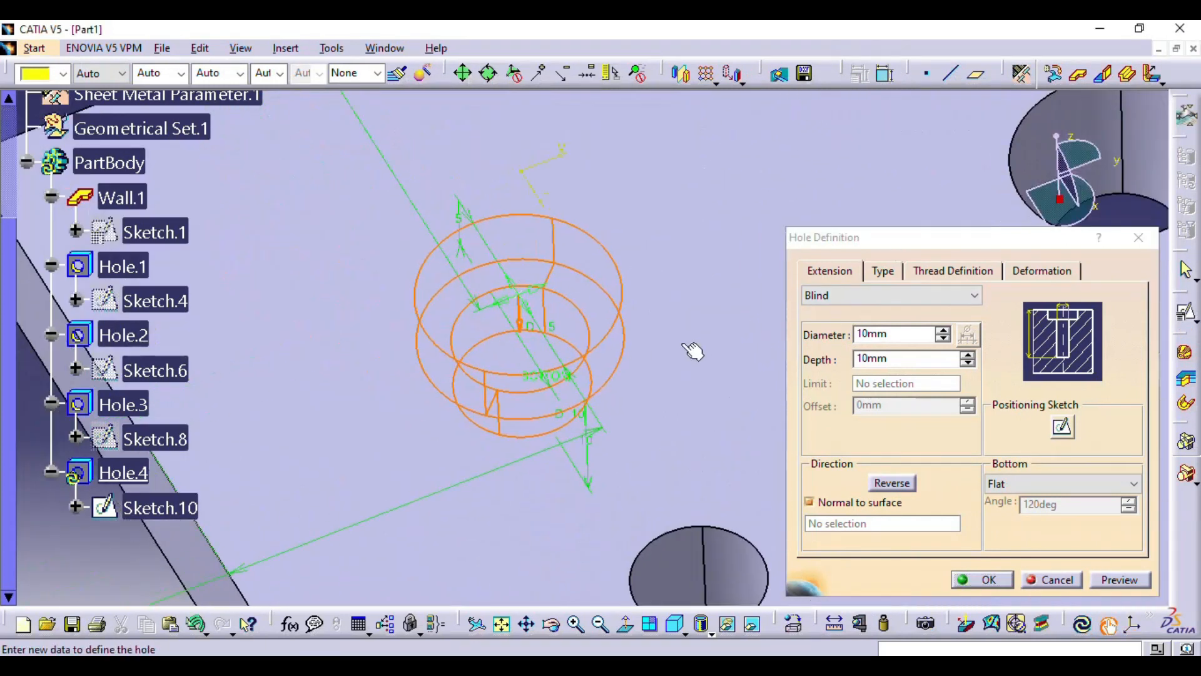
middle_click_drag(525, 272, 850, 300)
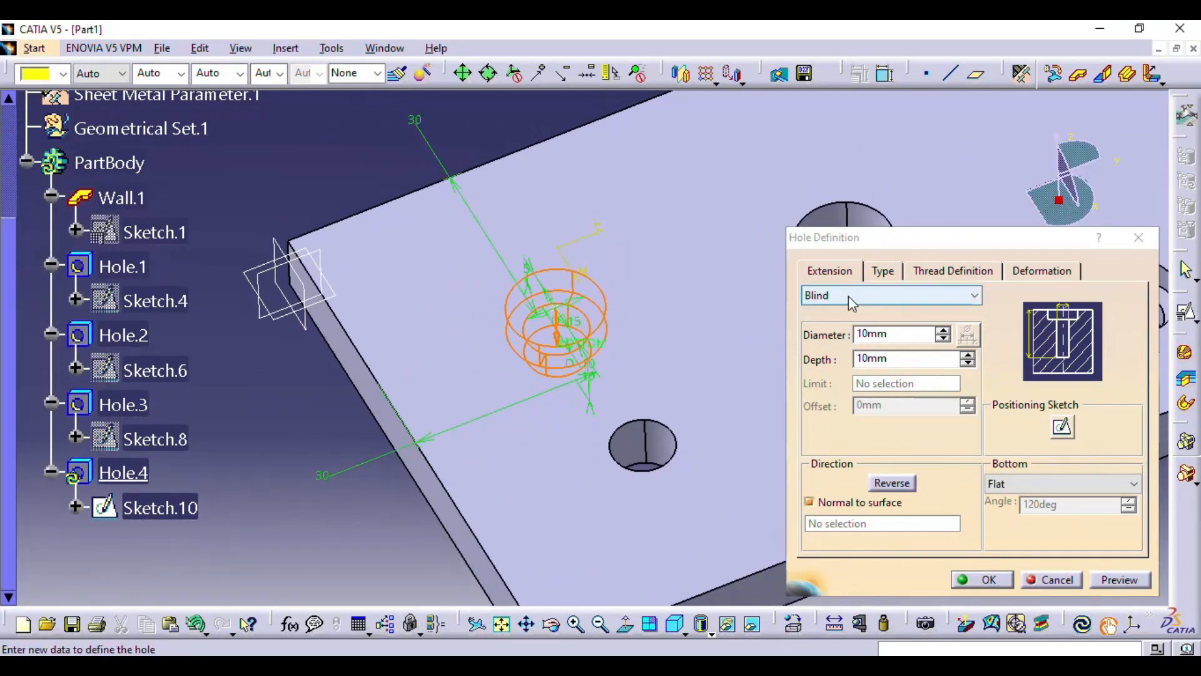
left_click(882, 270)
left_click(821, 273)
left_click(894, 295)
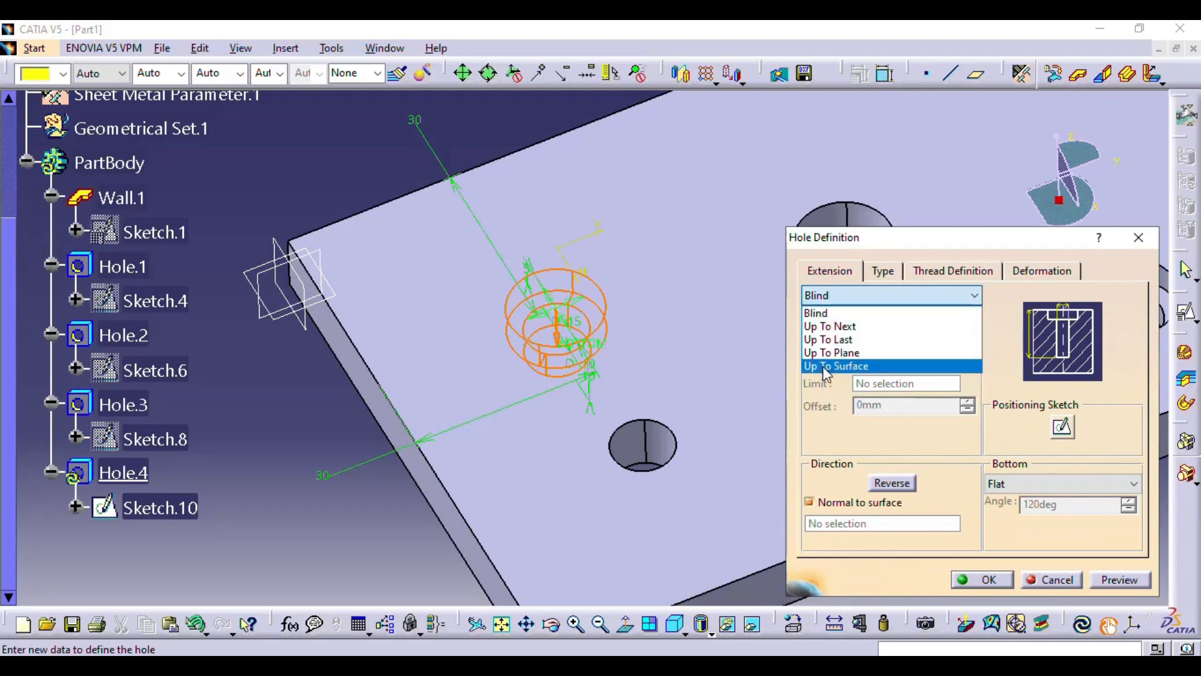
left_click(876, 375)
left_click(901, 296)
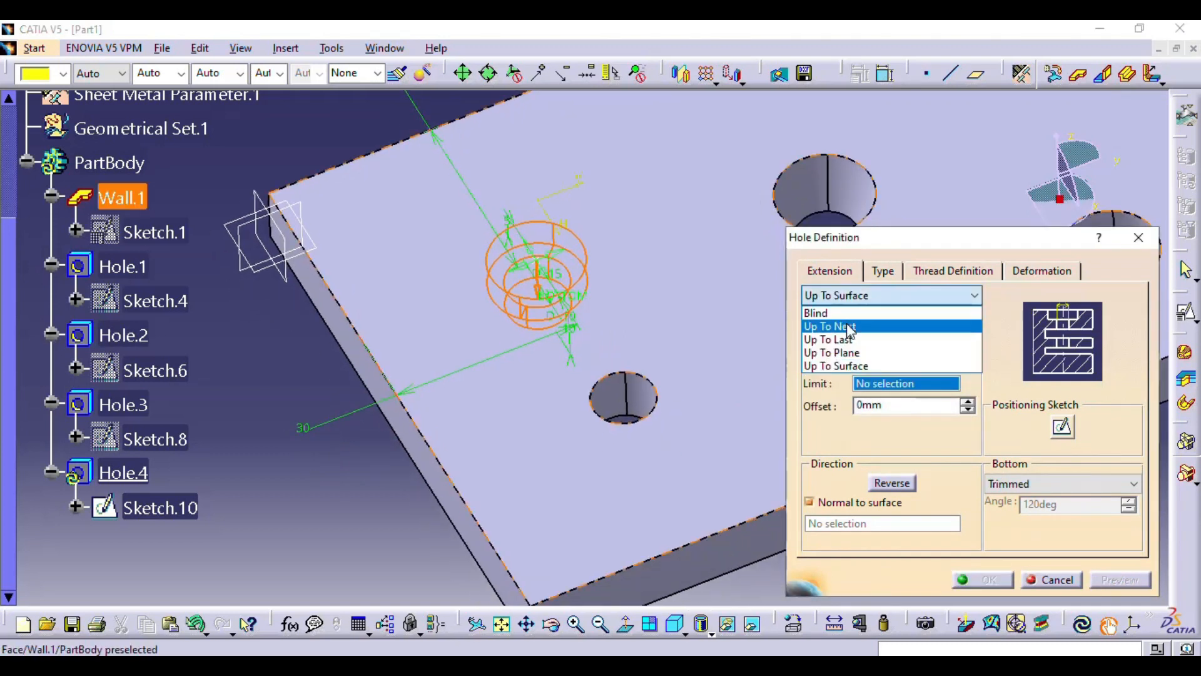
left_click(832, 325)
Make the fourth hole Countersunk and review the countersink modes, keeping Depth & Angle.
left_click(871, 273)
left_click(866, 295)
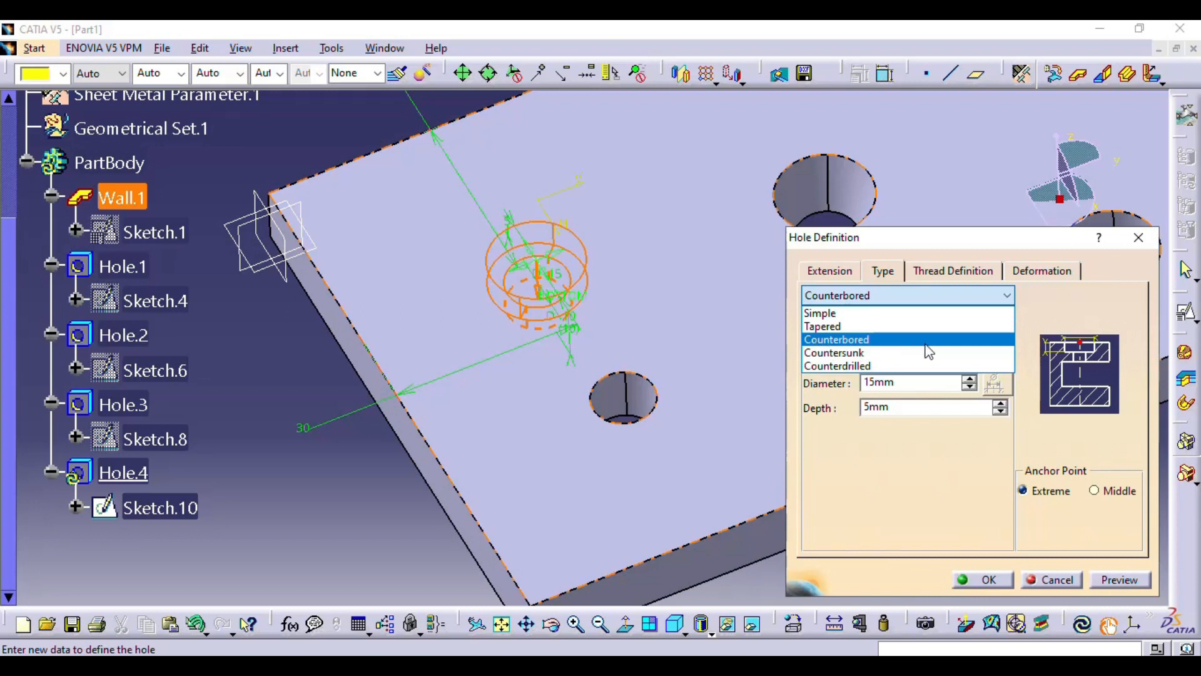
left_click(845, 353)
scroll(611, 350, "down", 1)
middle_click_drag(612, 350, 557, 423)
left_click(913, 384)
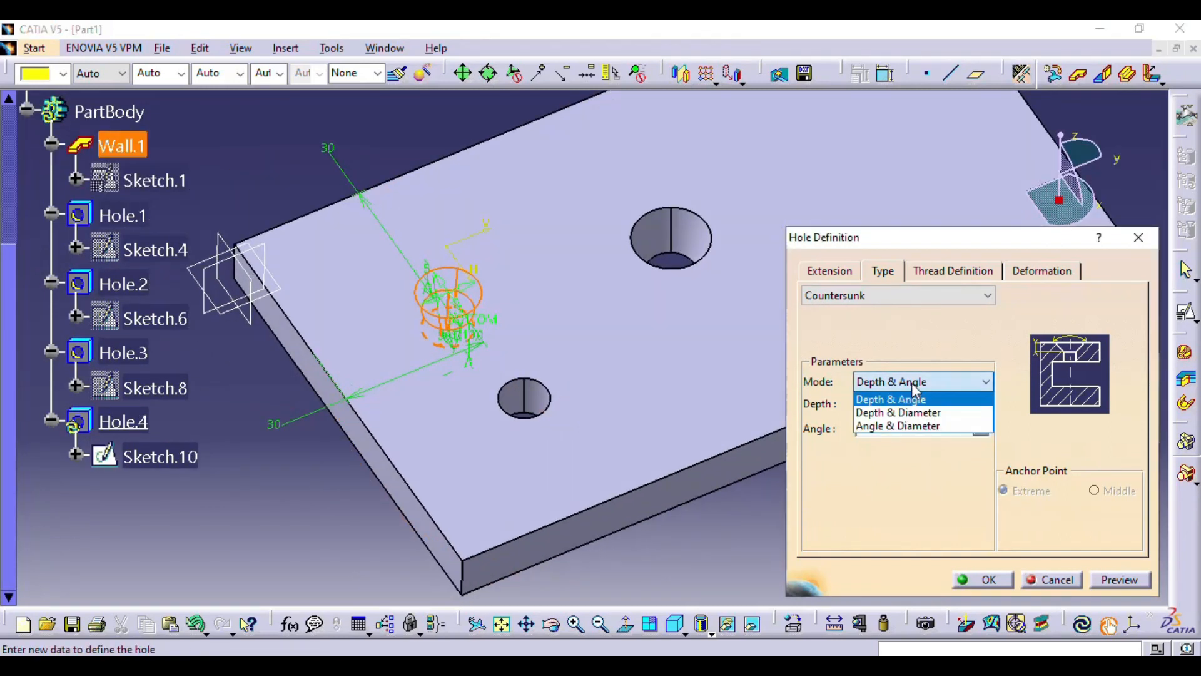
left_click(907, 384)
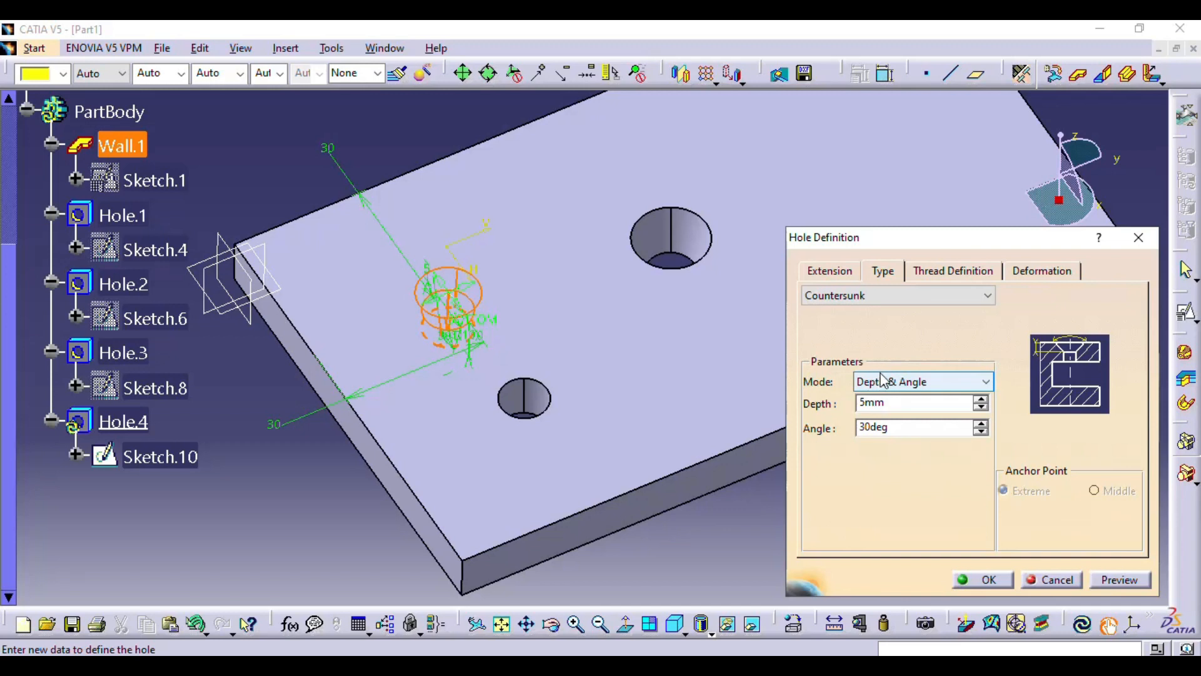
Set the countersink angle to 45 deg with a depth of 5 mm and preview the hole.
middle_click_drag(547, 440, 578, 375)
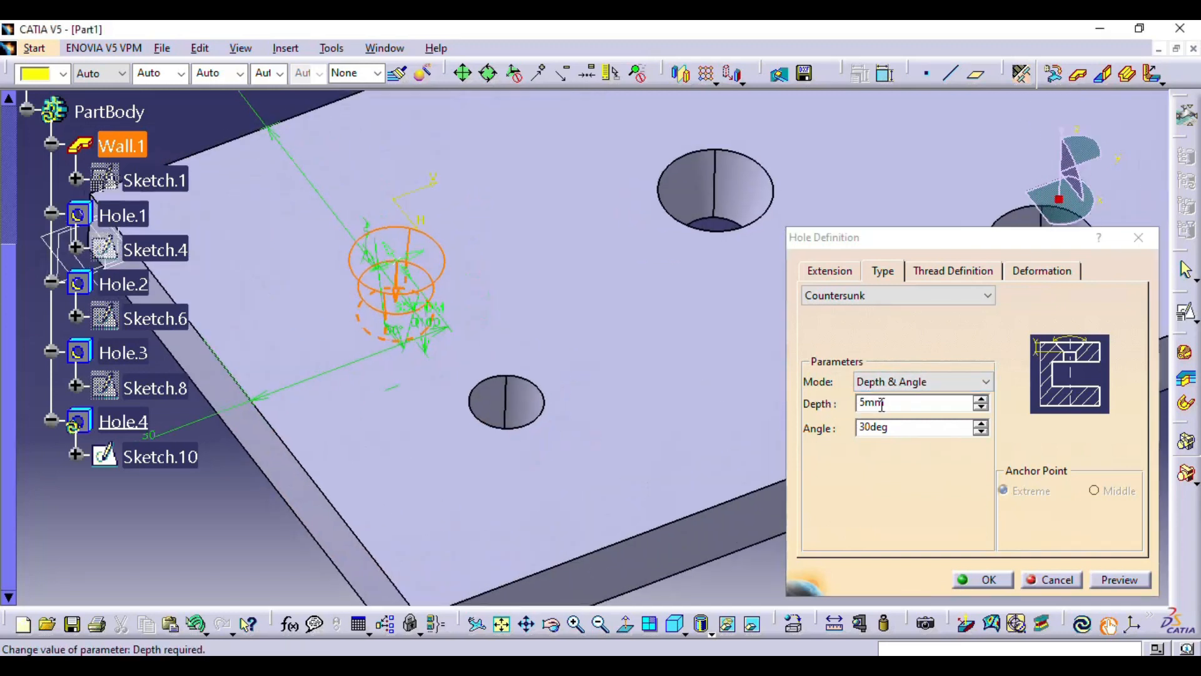
left_click_drag(886, 404, 816, 414)
middle_click_drag(678, 397, 542, 330)
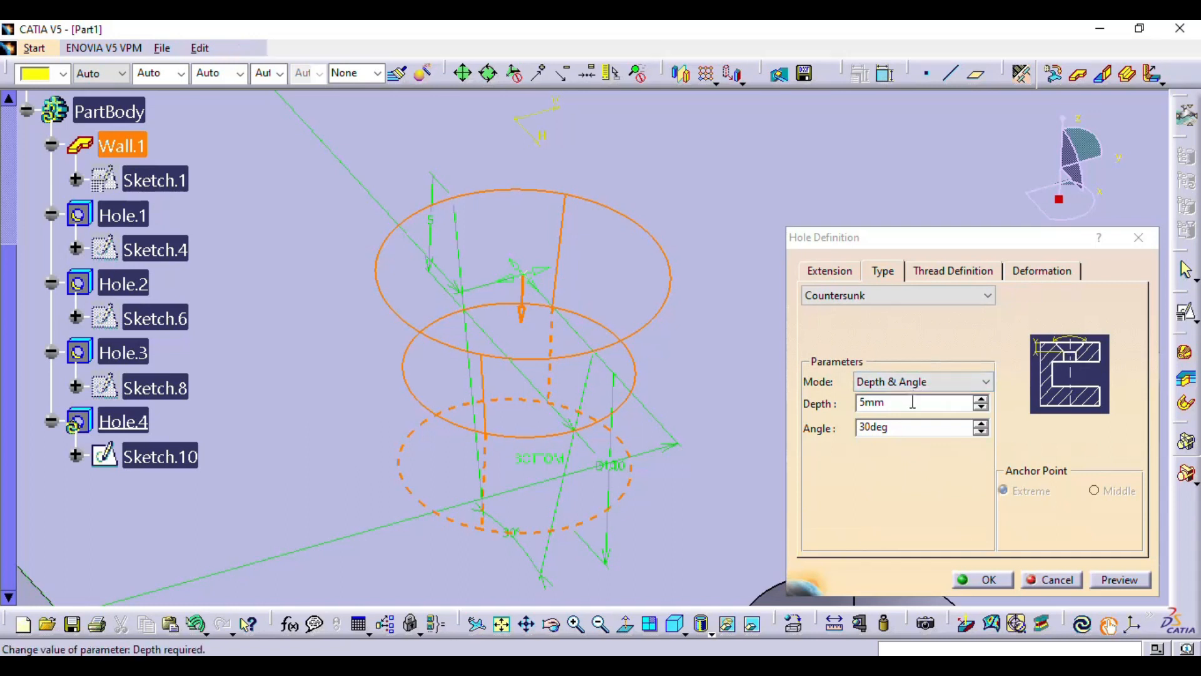
left_click_drag(911, 402, 803, 418)
double_click(911, 426)
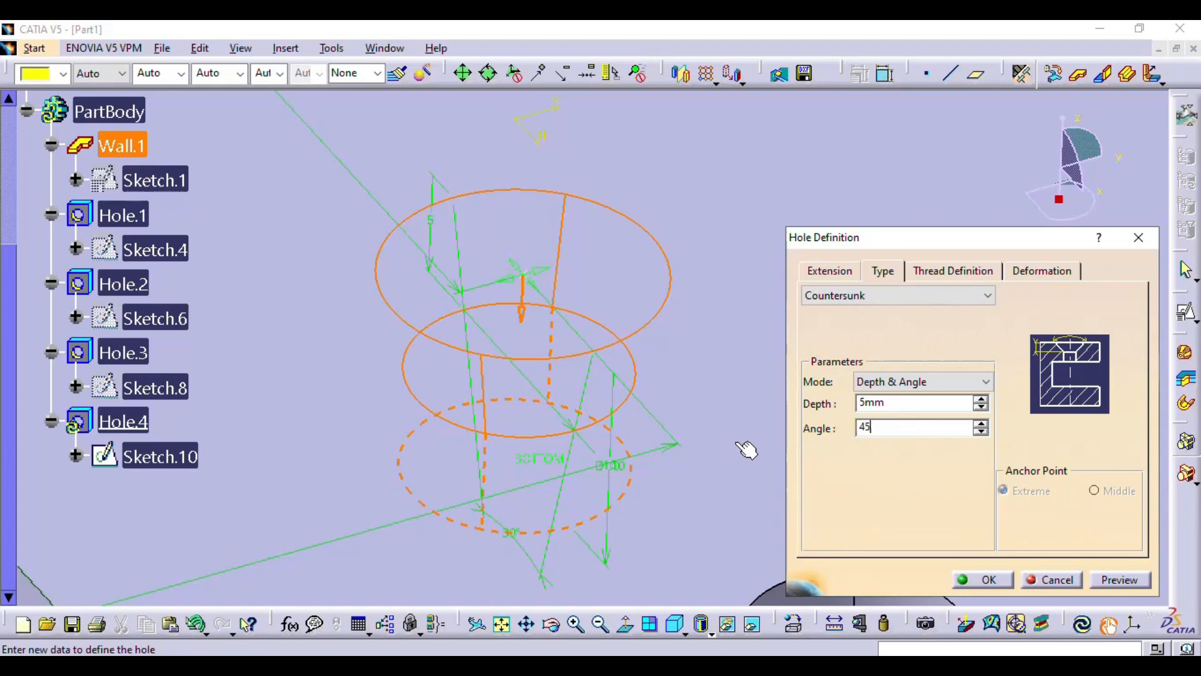
left_click(1114, 581)
middle_click_drag(501, 465, 523, 388)
Switch the countersink mode to Depth & Diameter, set the diameter to 15 mm and preview the hole.
left_click(889, 387)
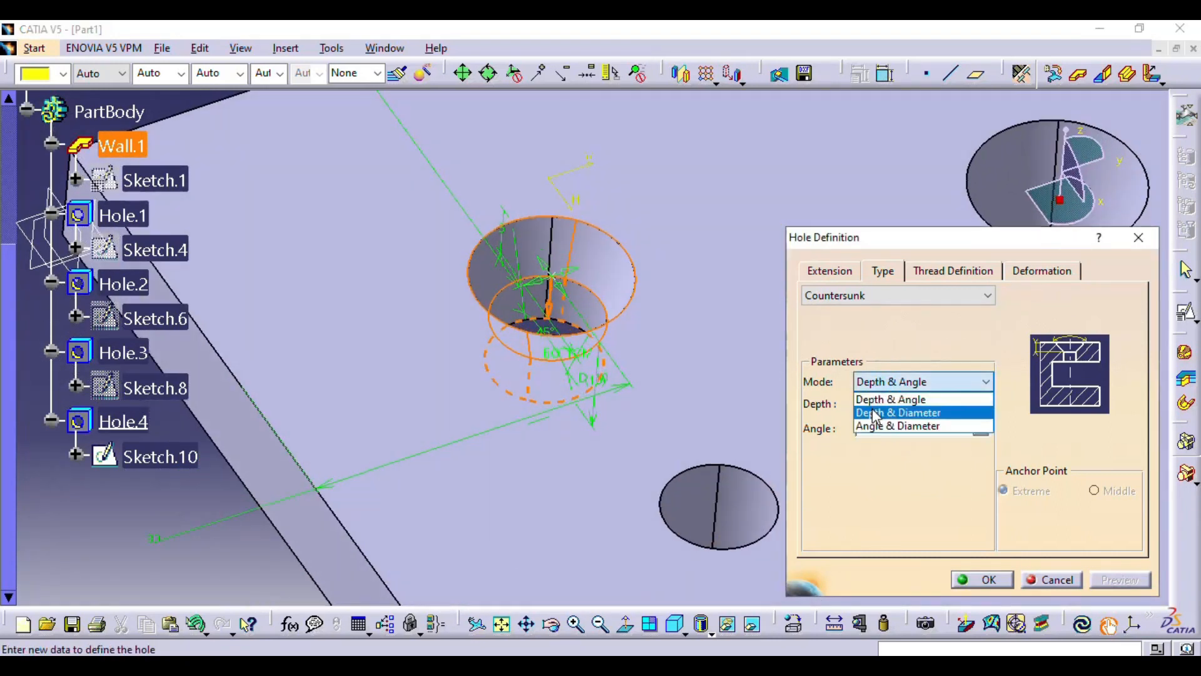
left_click(905, 413)
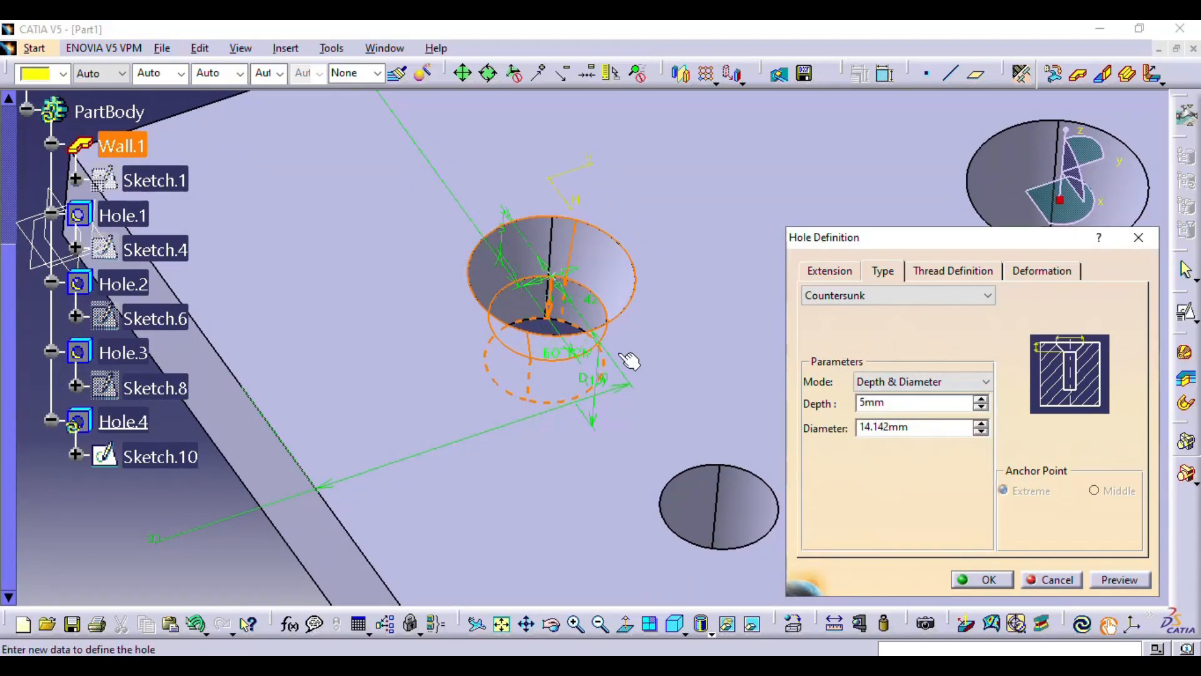
middle_click_drag(626, 355, 774, 391)
left_click_drag(933, 430, 787, 431)
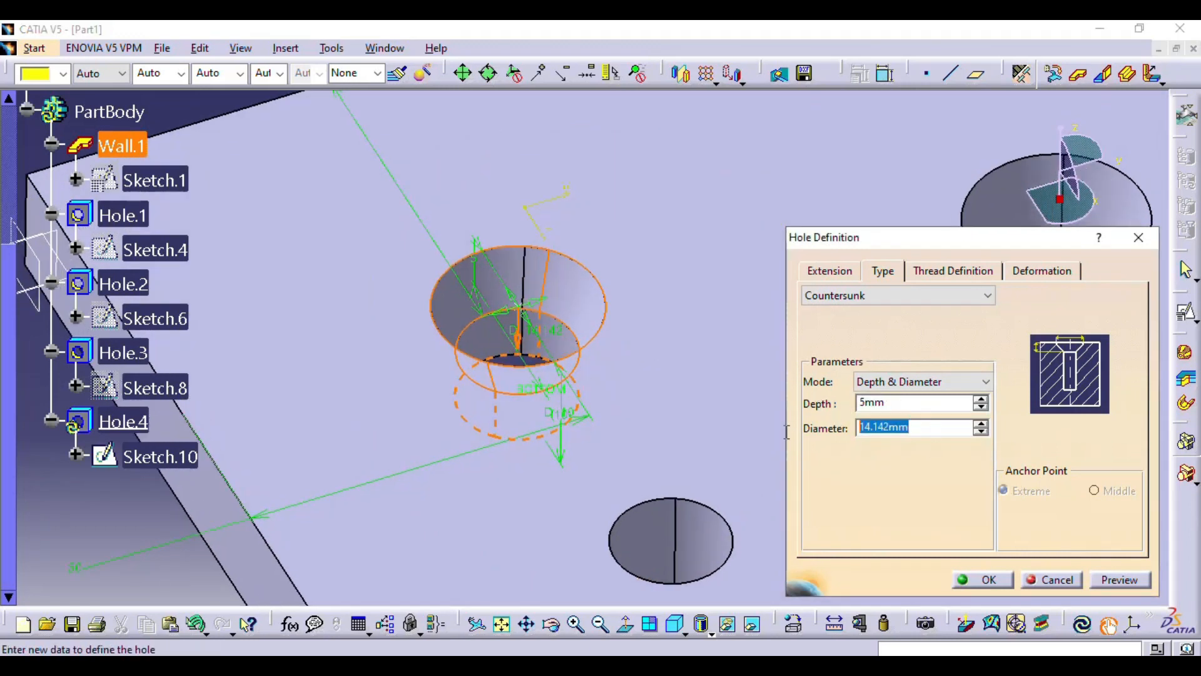
type("15")
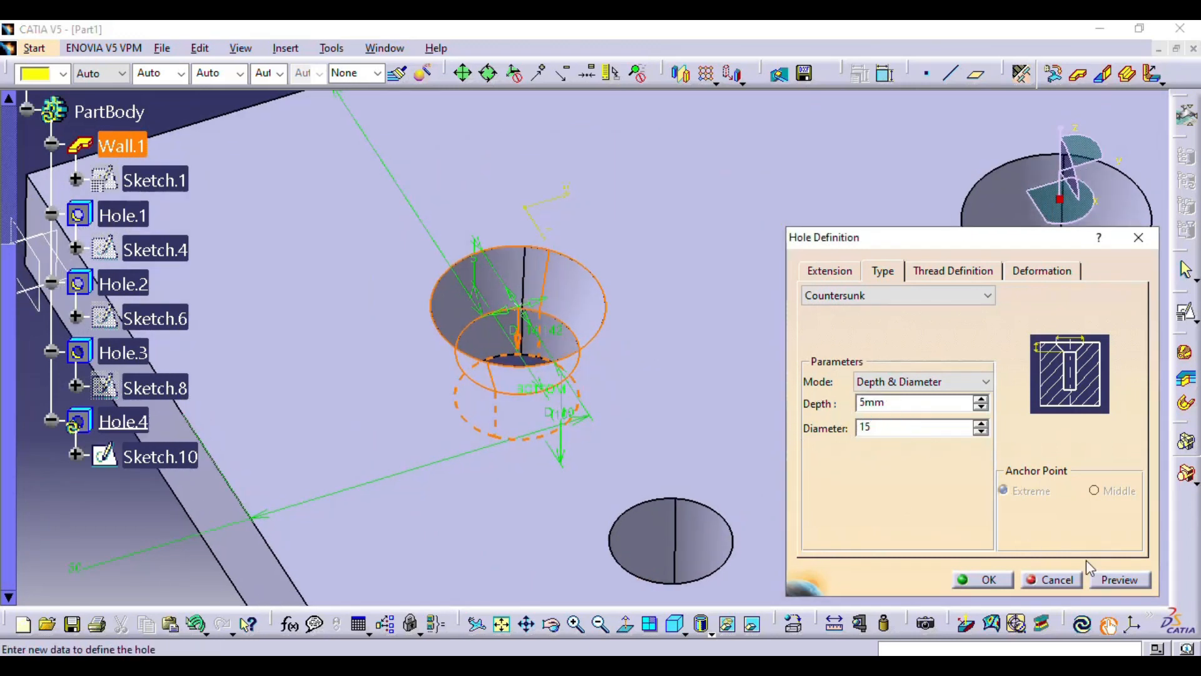
left_click(1120, 579)
middle_click_drag(625, 401, 651, 455)
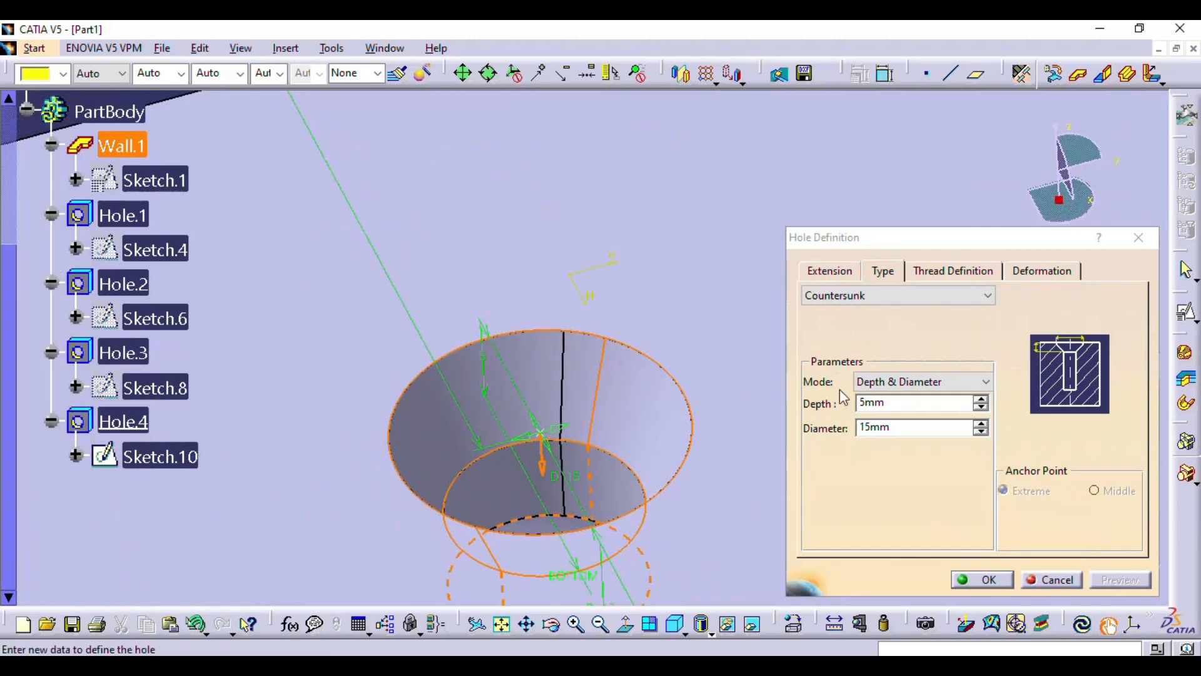
double_click(897, 428)
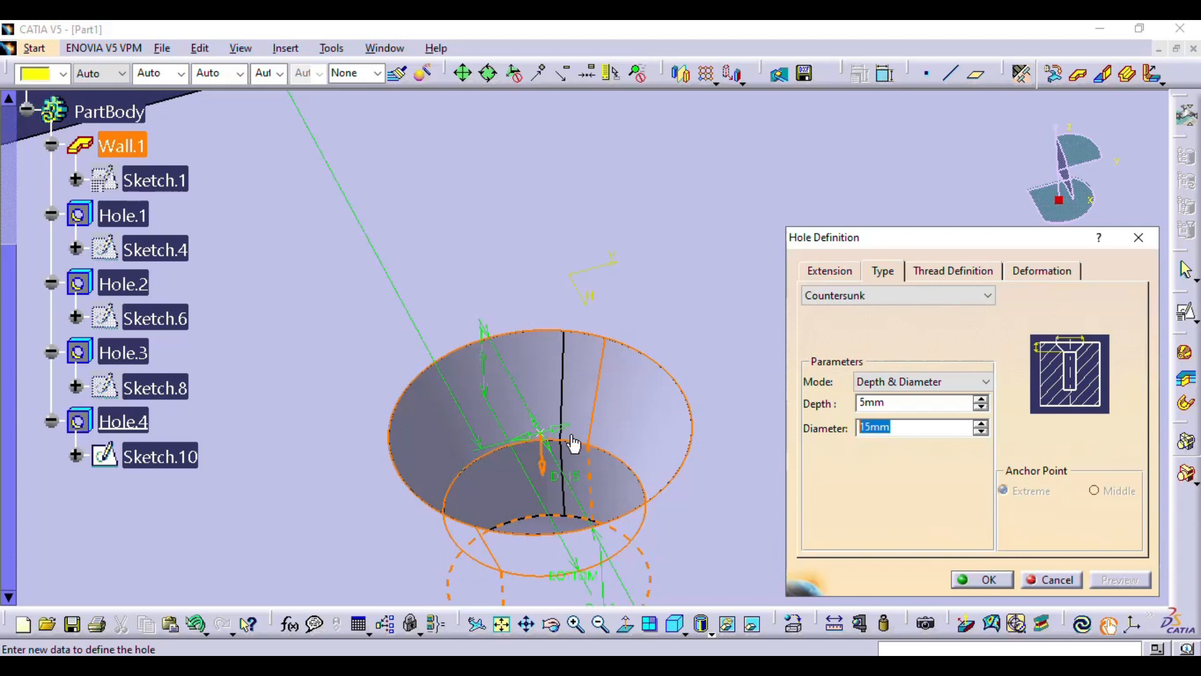
key("shift+Tab")
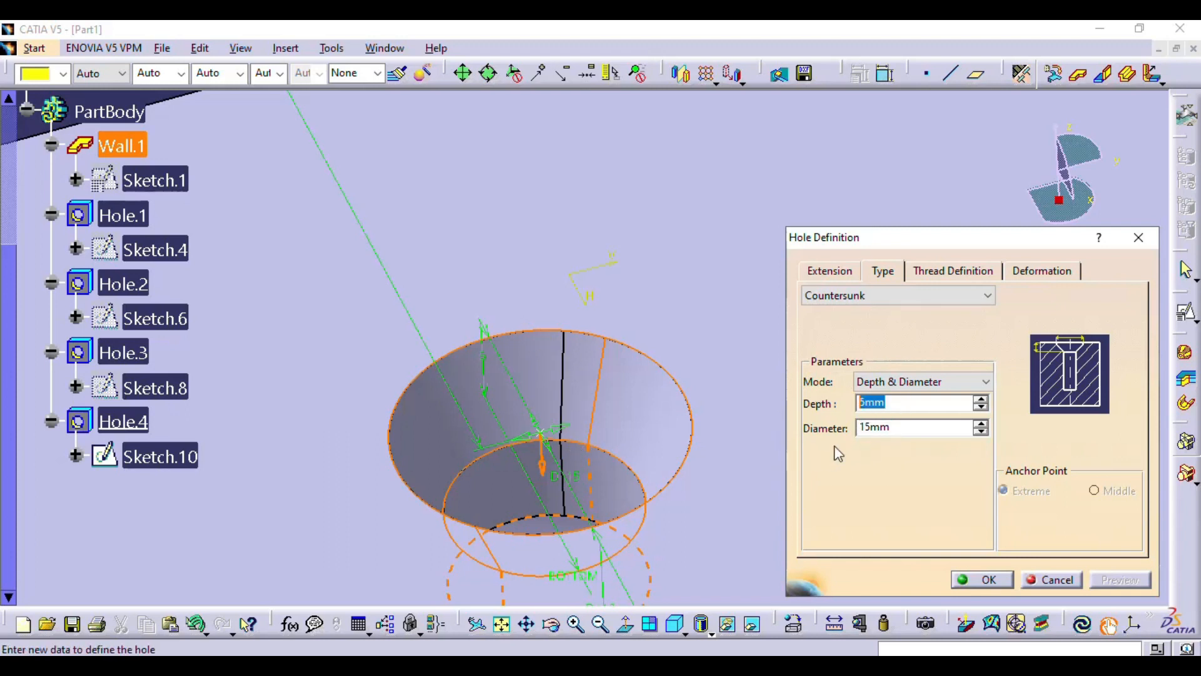
Define the countersink by Angle & Diameter with an angle of 60 deg and a diameter of 18 mm, and preview it.
left_click(888, 381)
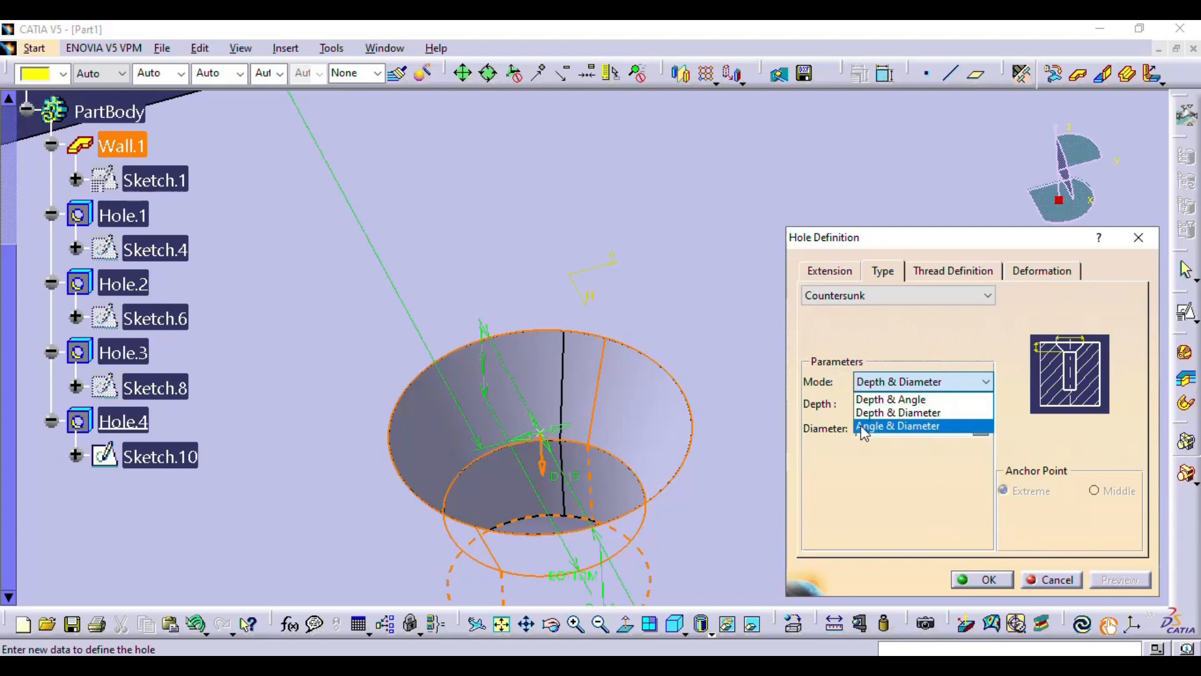
left_click(891, 426)
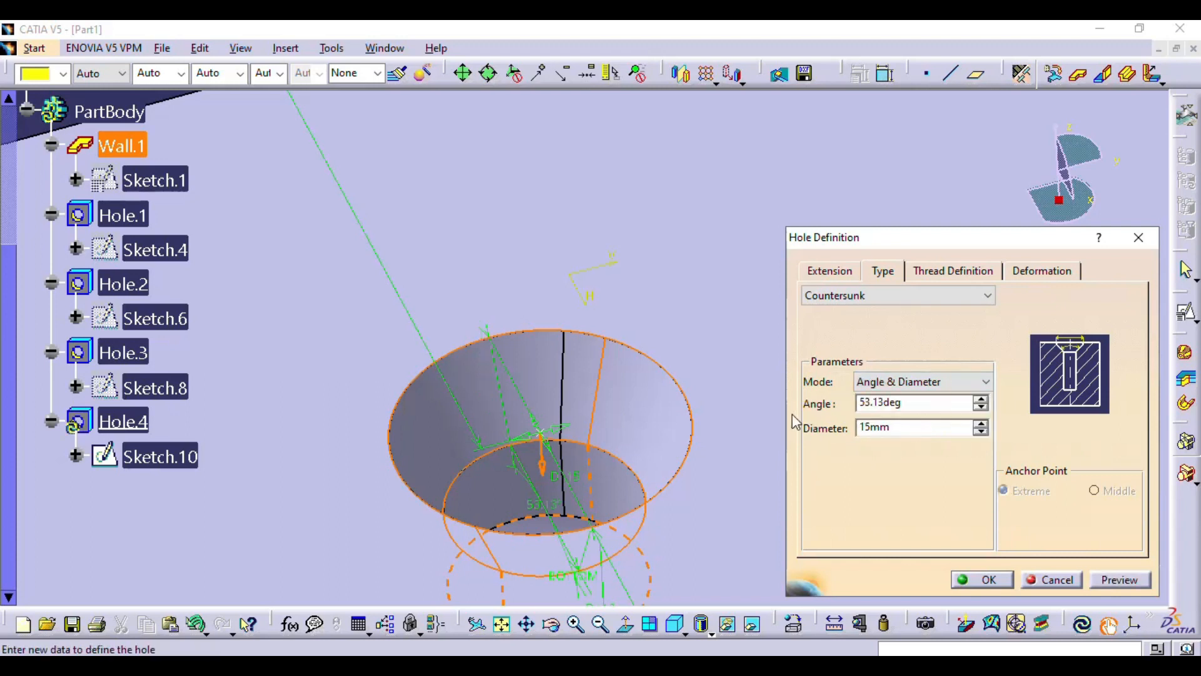
middle_click_drag(576, 411, 641, 398)
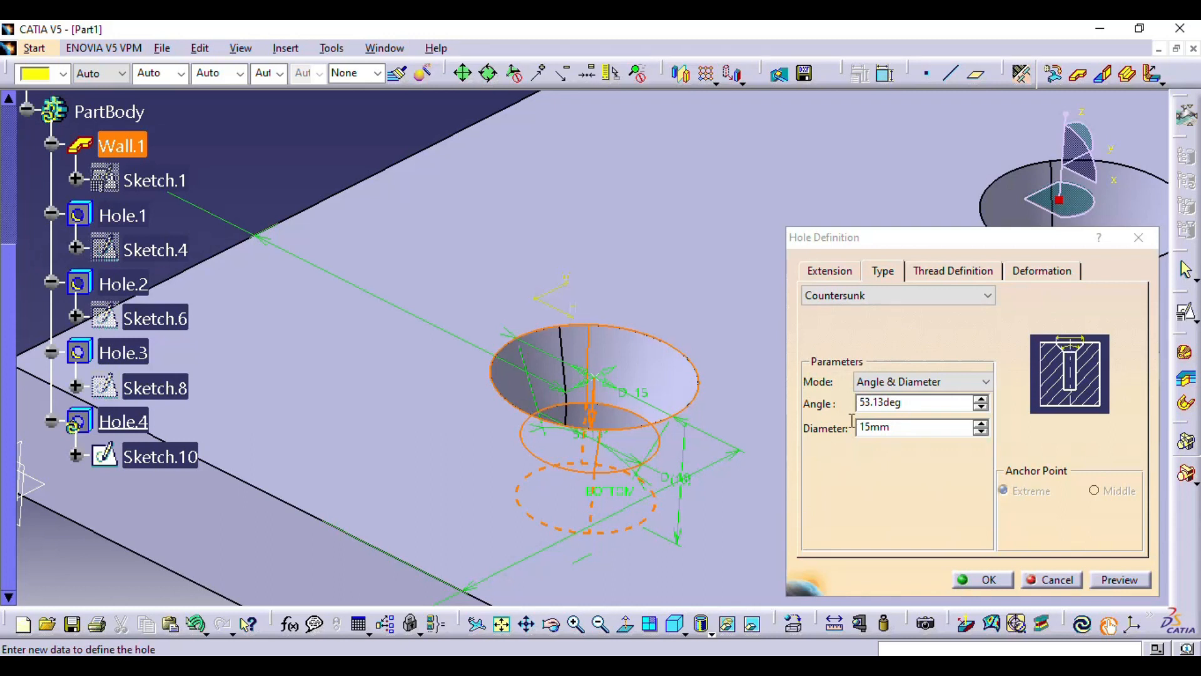
left_click_drag(913, 404, 782, 403)
type("60")
key("Tab")
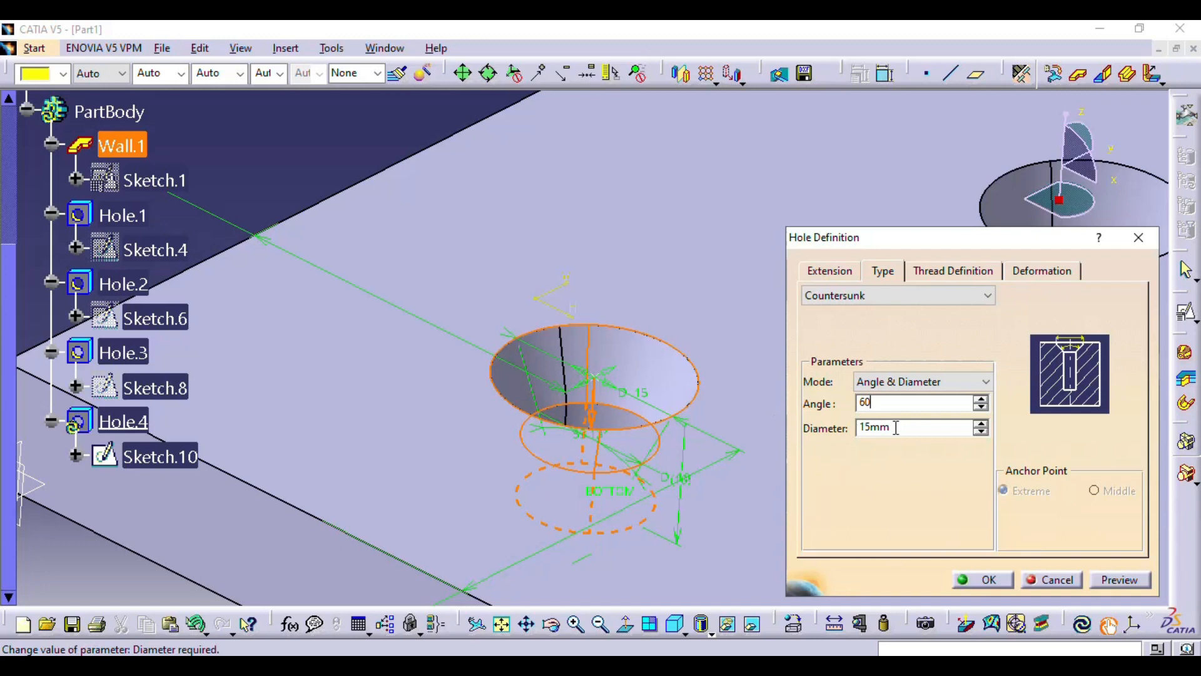
type("18")
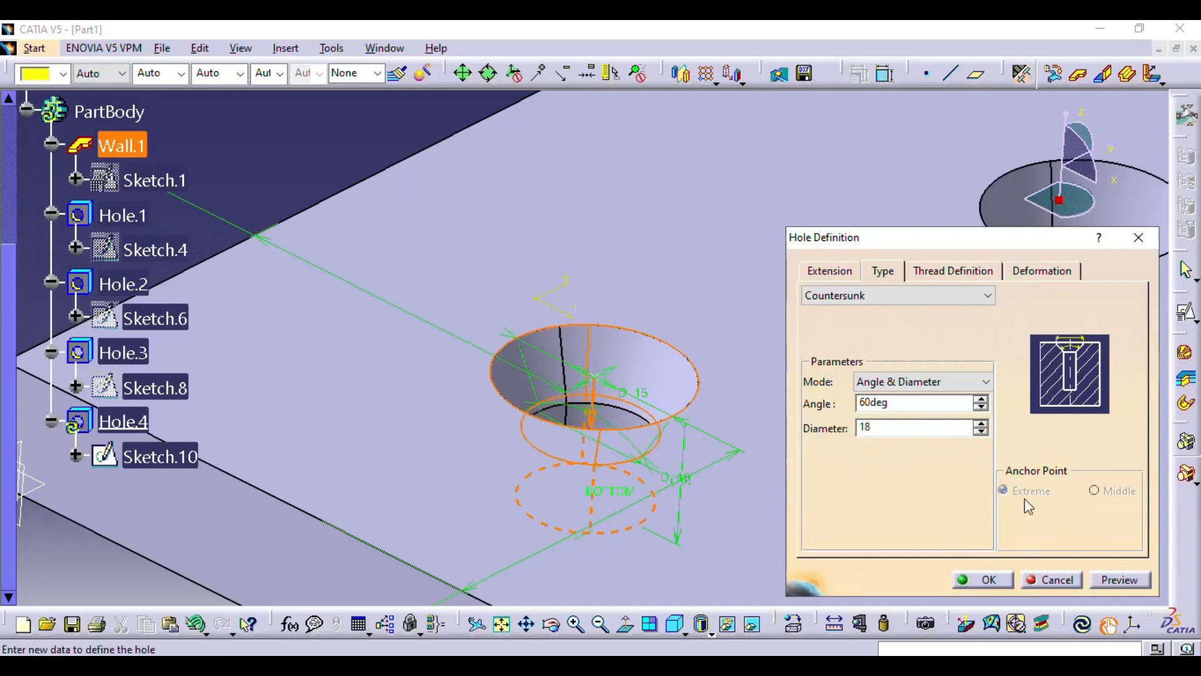
left_click(1109, 581)
middle_click_drag(614, 437, 589, 439)
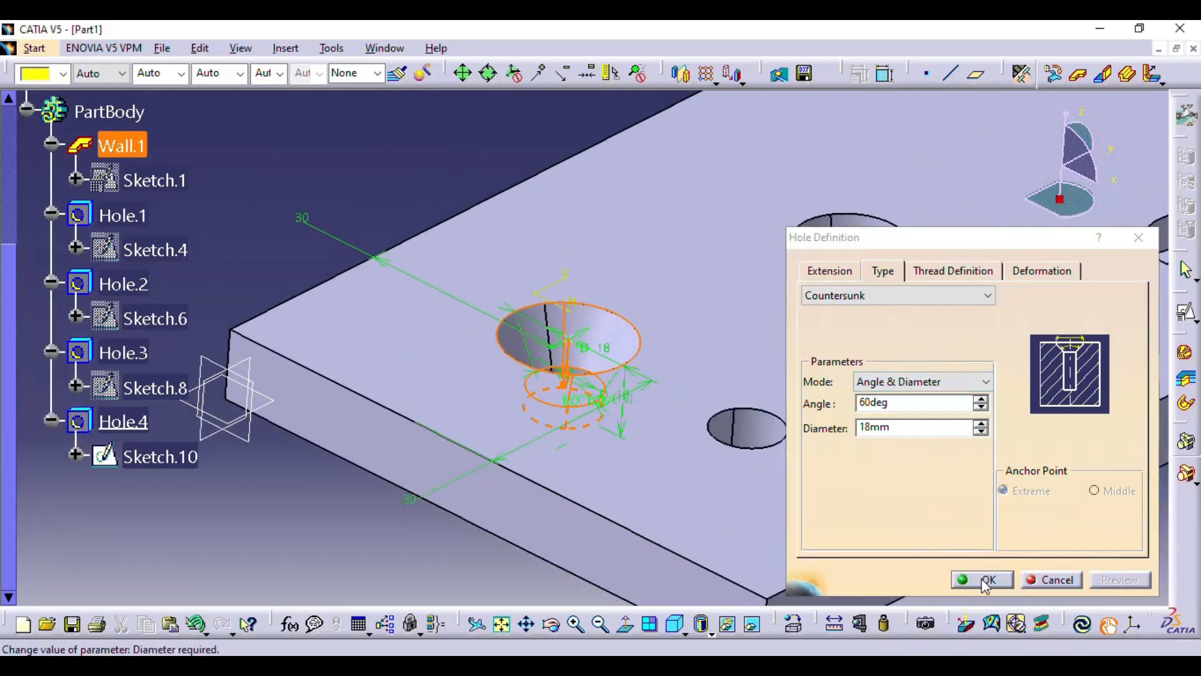
Accept the countersunk hole and place a fifth hole on the wall's top face near its far corner.
left_click(983, 579)
middle_click_drag(565, 455, 841, 554)
left_click(993, 573)
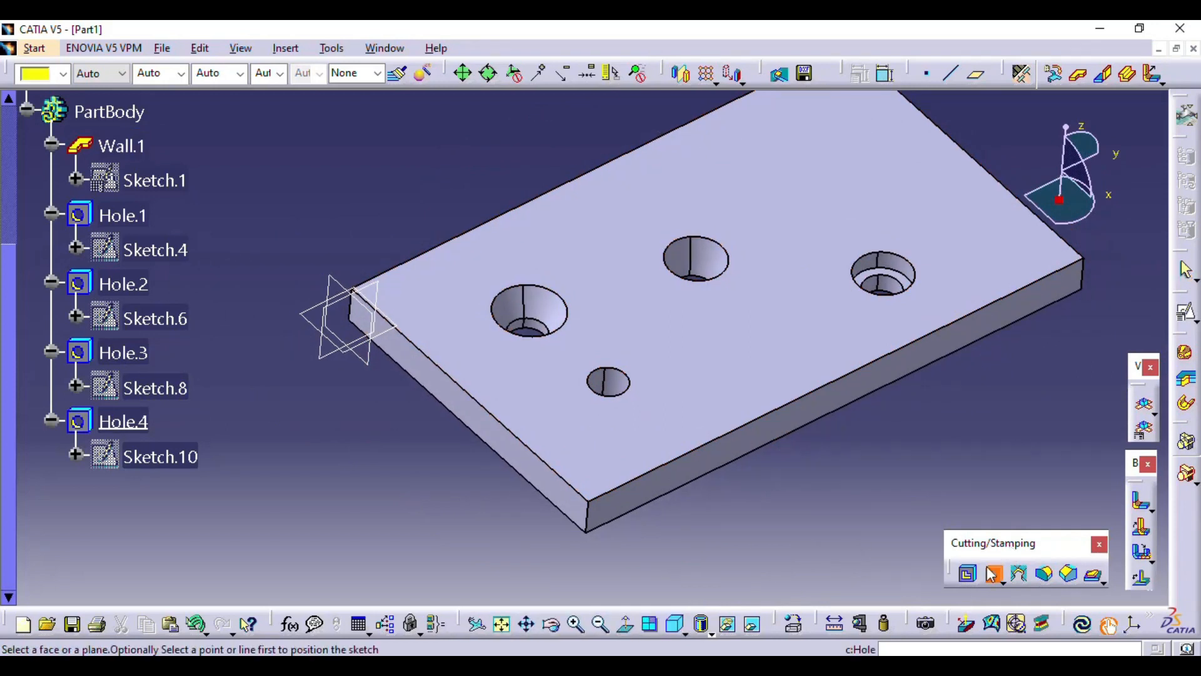
middle_click_drag(775, 274, 718, 297)
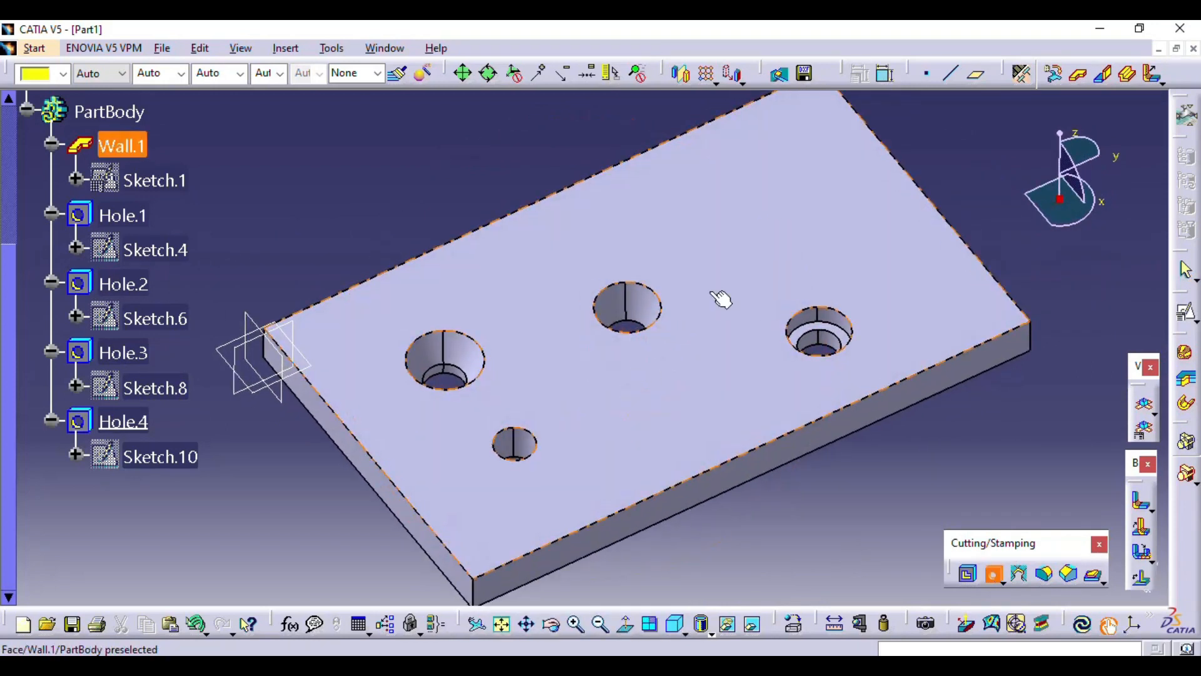
left_click(773, 195)
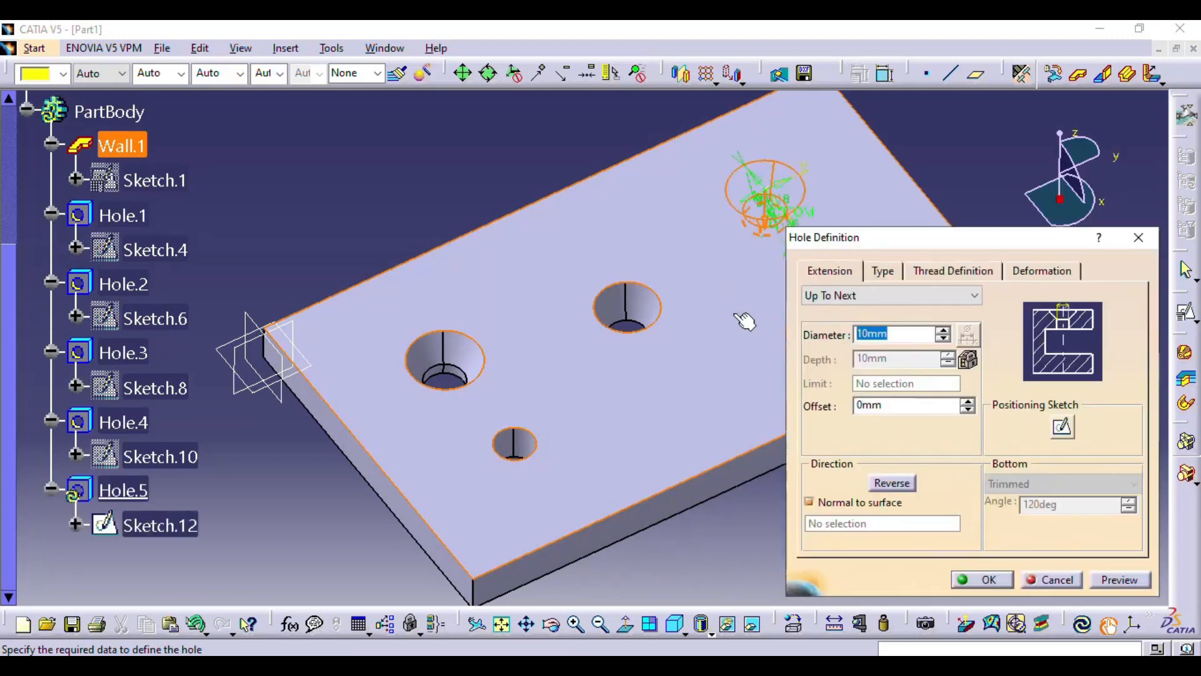
Change the fifth hole's type from Countersunk to Counterdrilled.
left_click(882, 271)
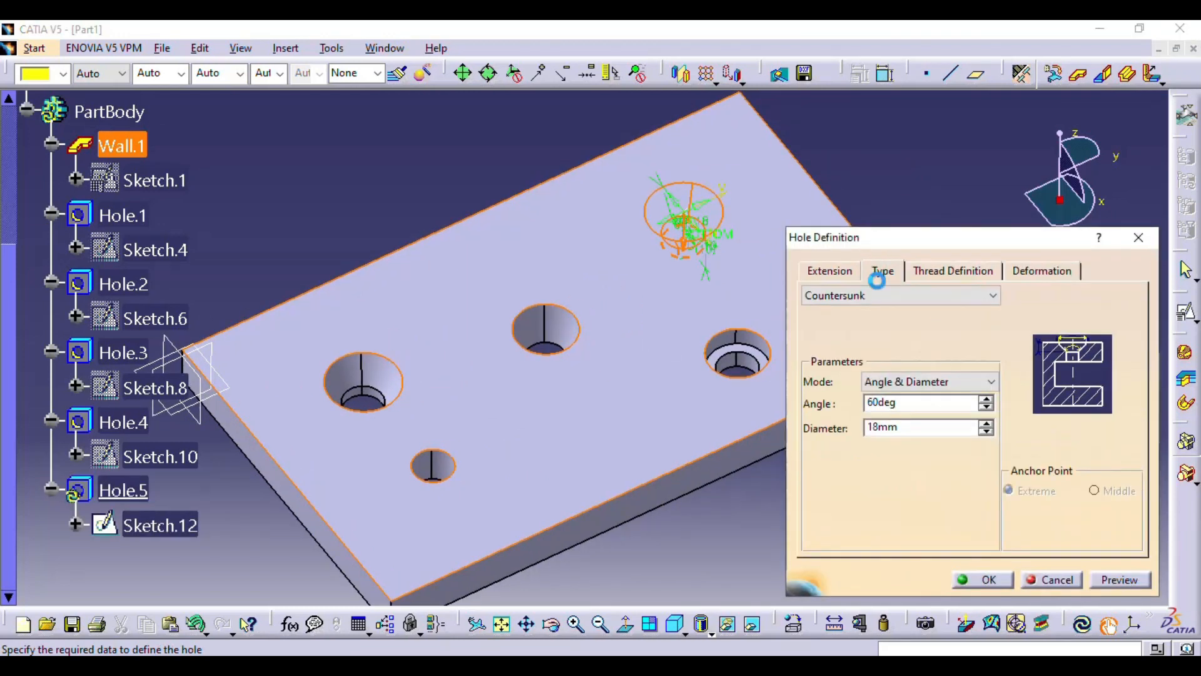
left_click(865, 301)
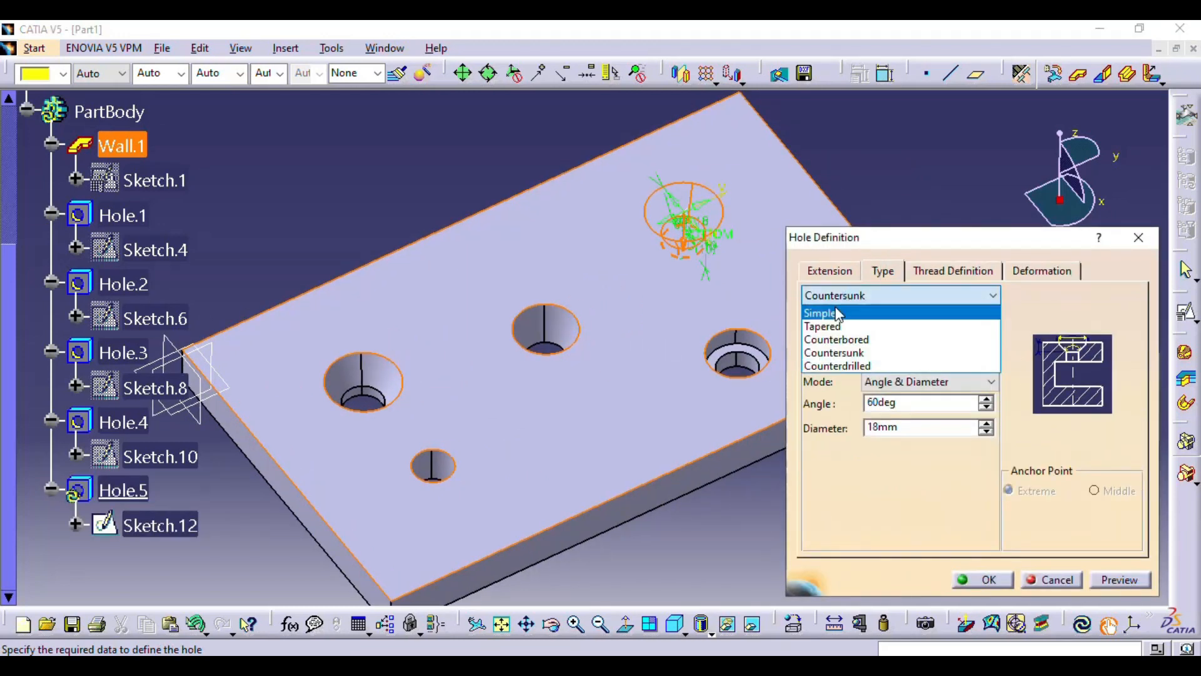
left_click(842, 367)
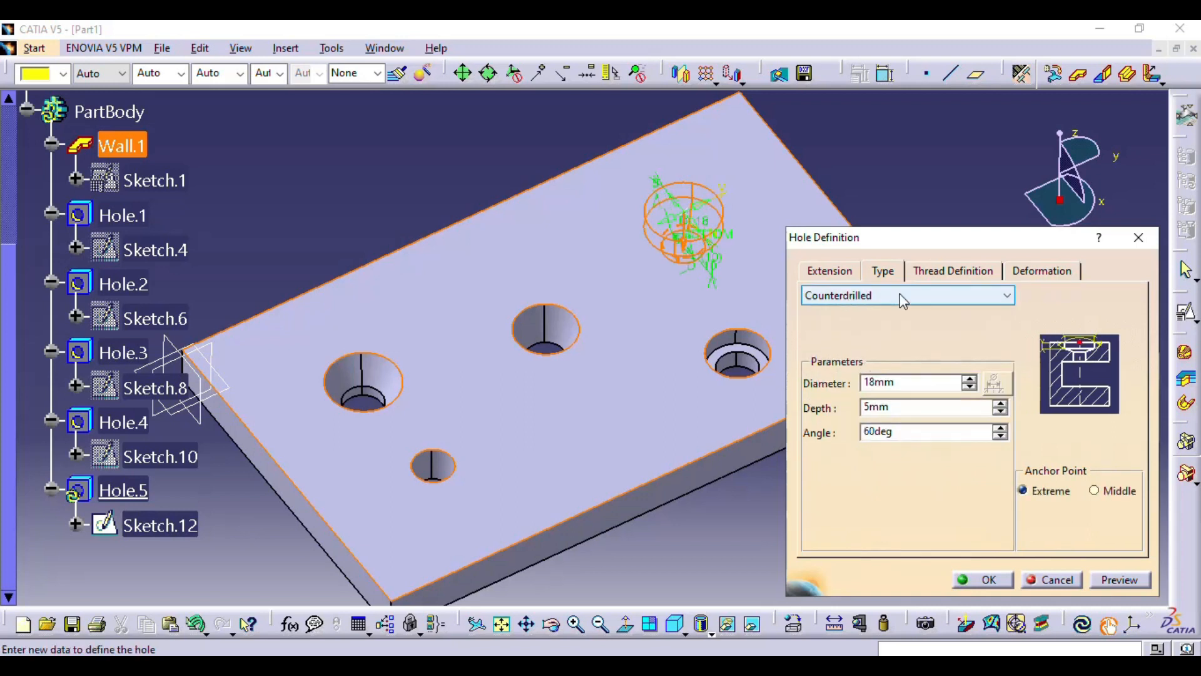
middle_click_drag(672, 360, 628, 344)
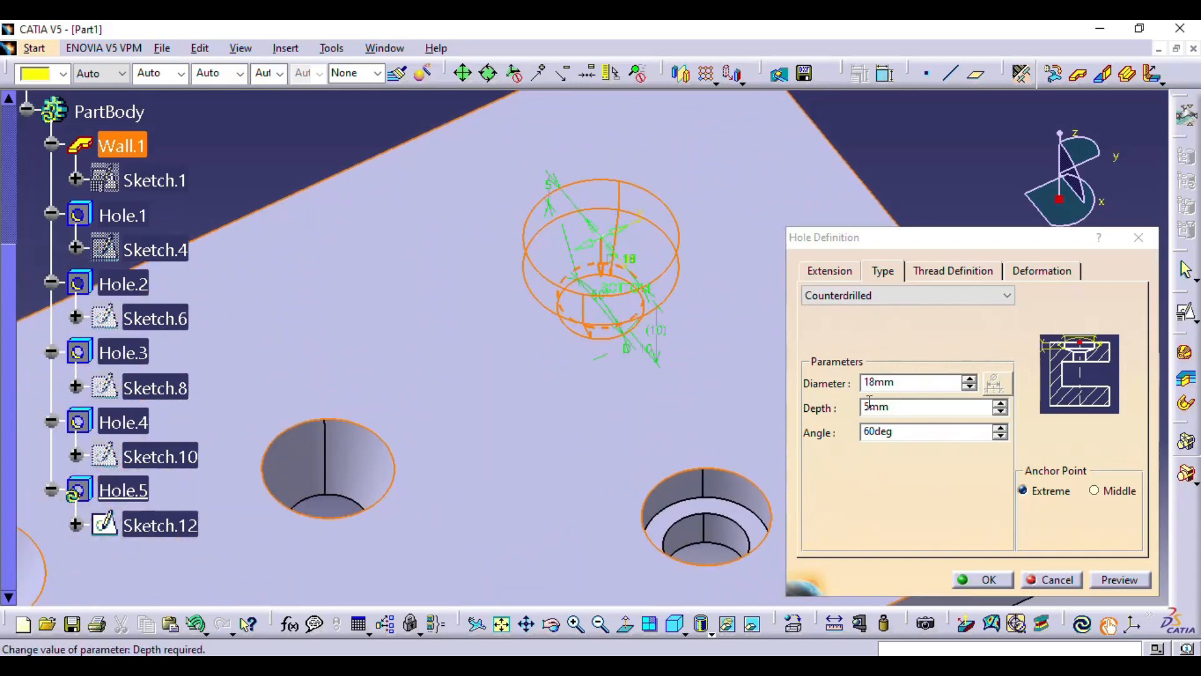
Set the counterdrilled hole's diameter to 20 mm and angle to 30 deg with a 5 mm depth, and preview it.
left_click(914, 381)
double_click(914, 381)
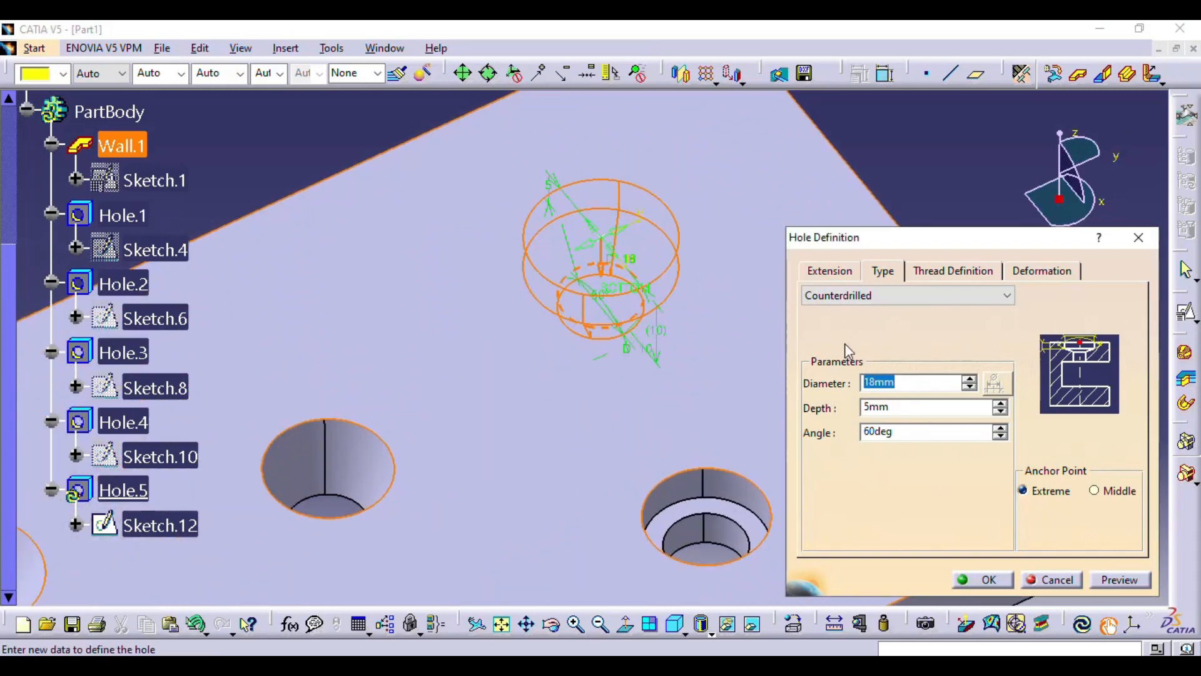
left_click(901, 407)
double_click(885, 405)
left_click(887, 430)
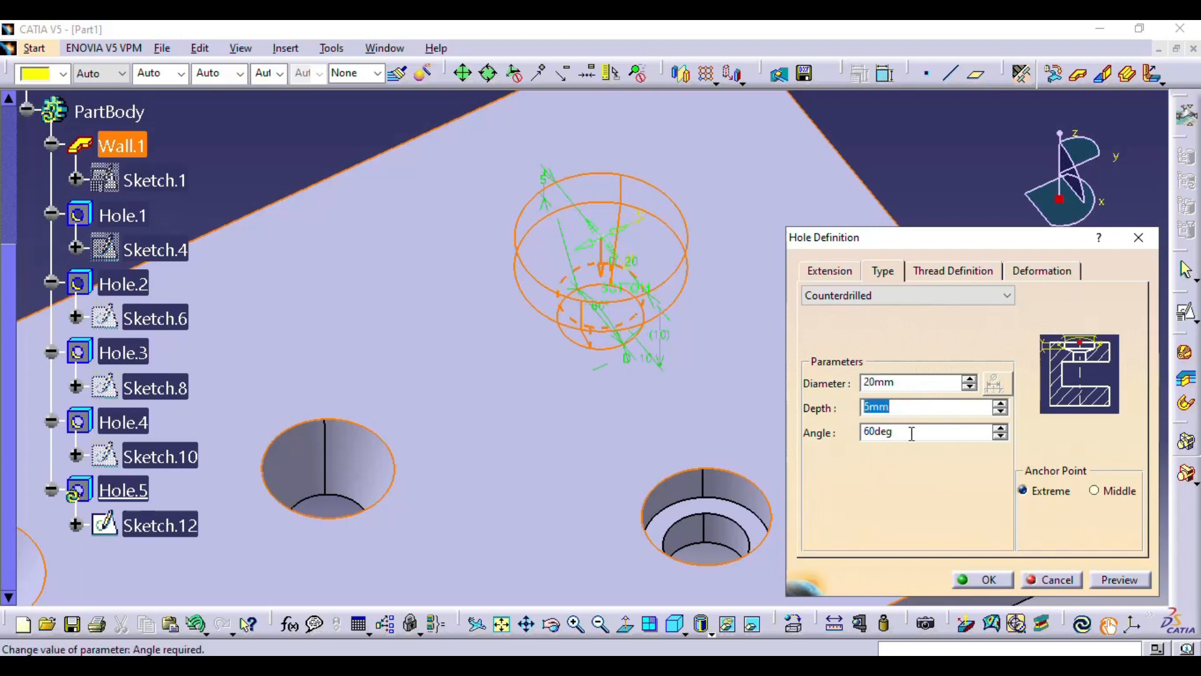
double_click(912, 433)
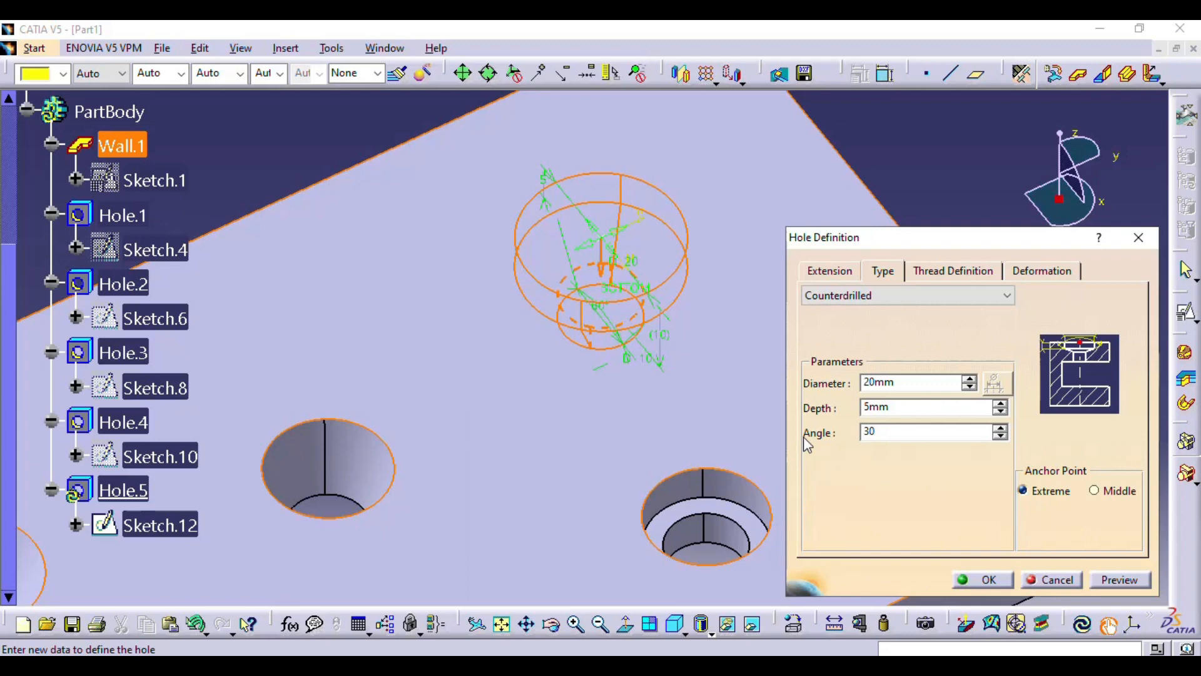
left_click(1116, 579)
middle_click_drag(616, 353, 735, 414)
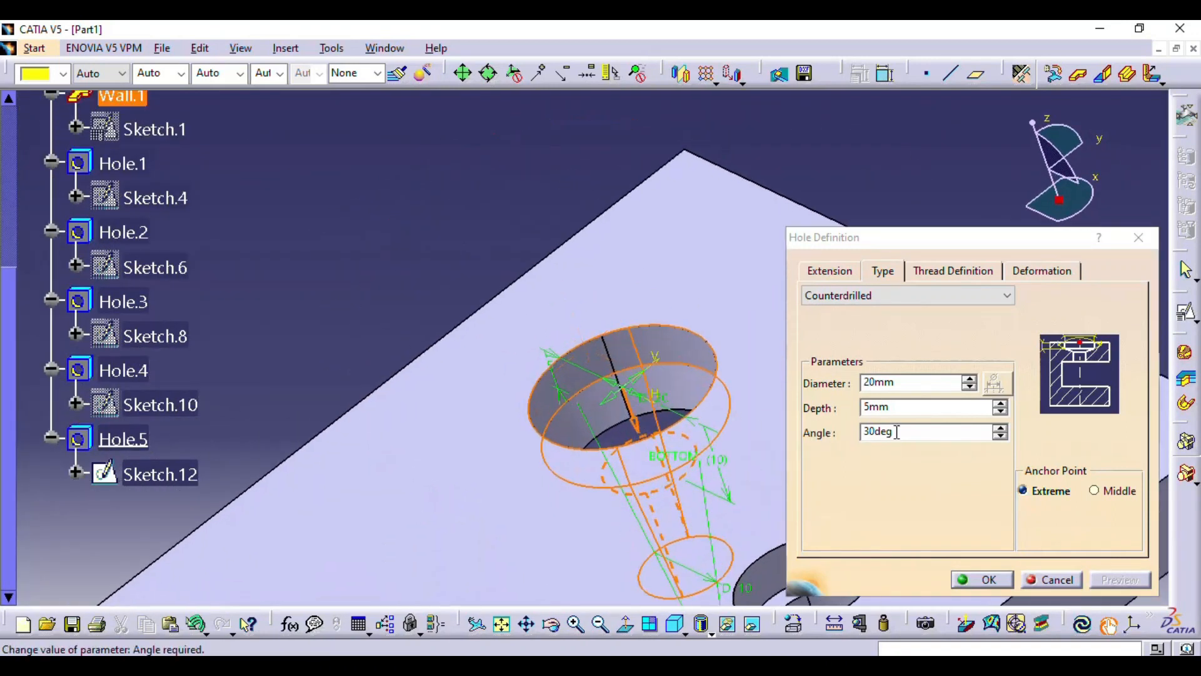
Set the counterdrill angle to 10 deg and the diameter to 15 mm, previewing the hole after each change.
left_click_drag(898, 431, 750, 453)
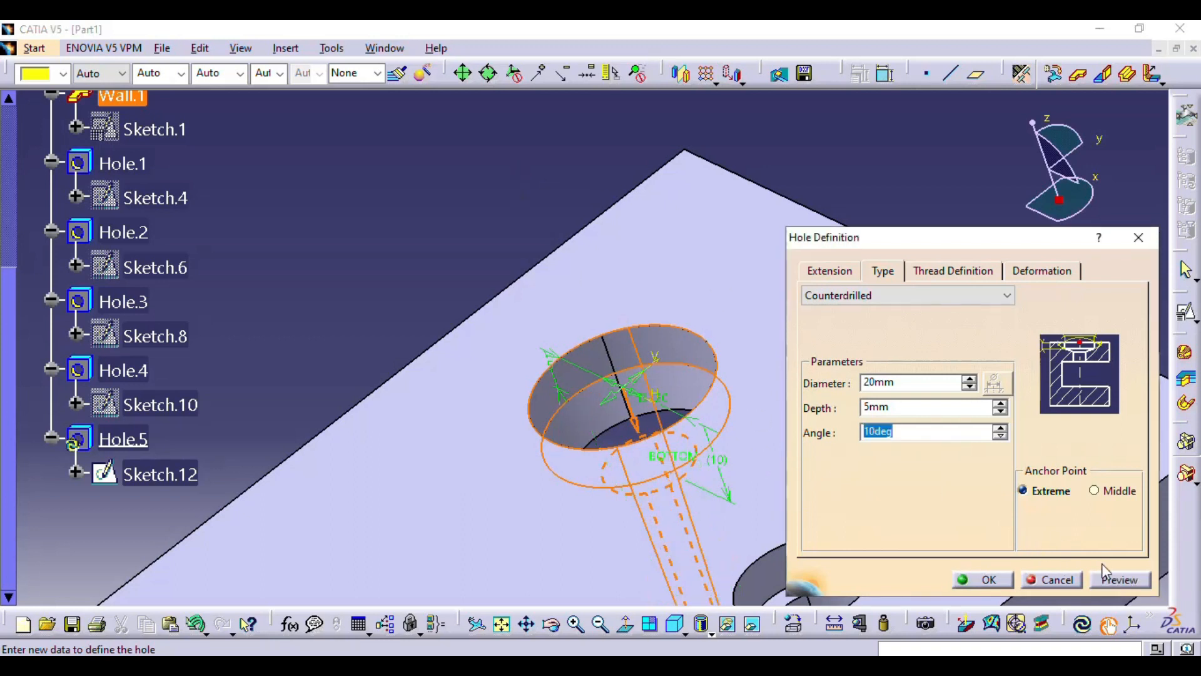
left_click(1112, 579)
left_click_drag(908, 382, 753, 389)
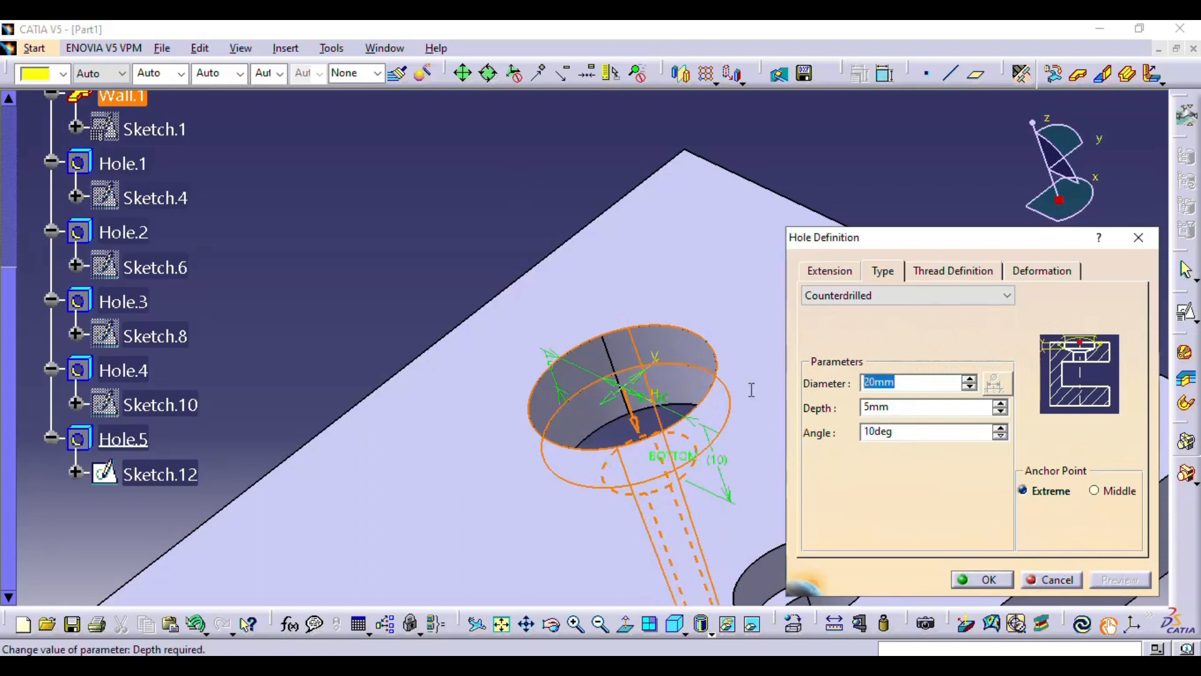
type("15")
key("Return")
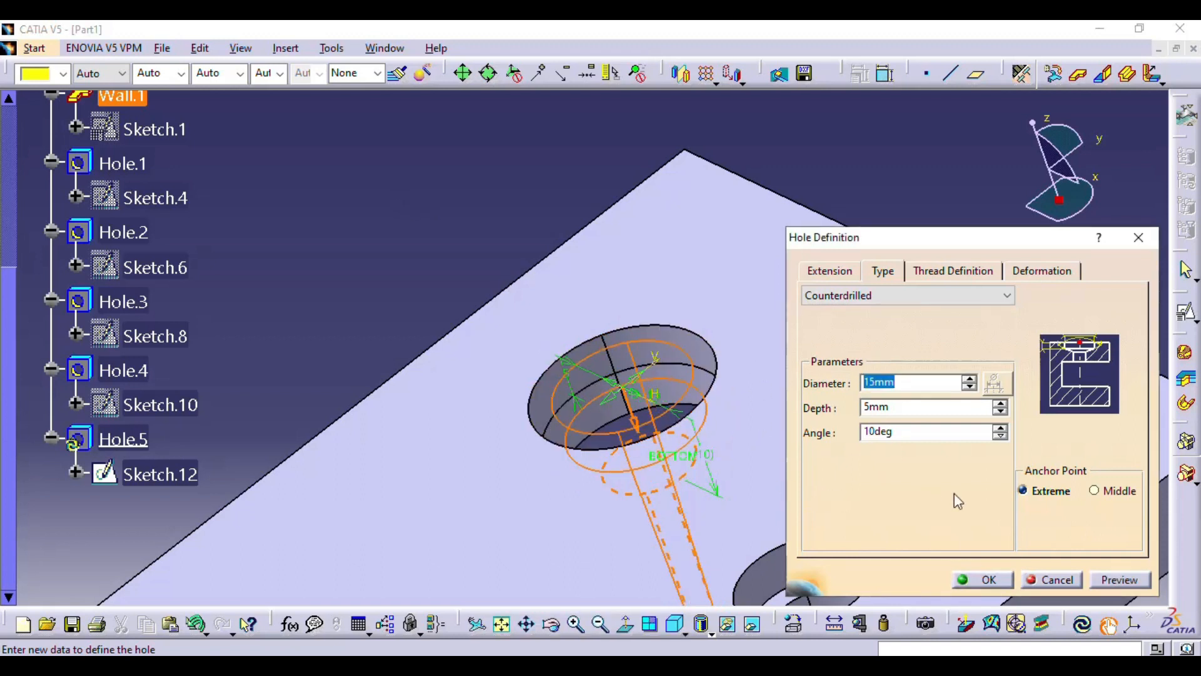
left_click(1106, 588)
middle_click_drag(694, 377, 619, 419)
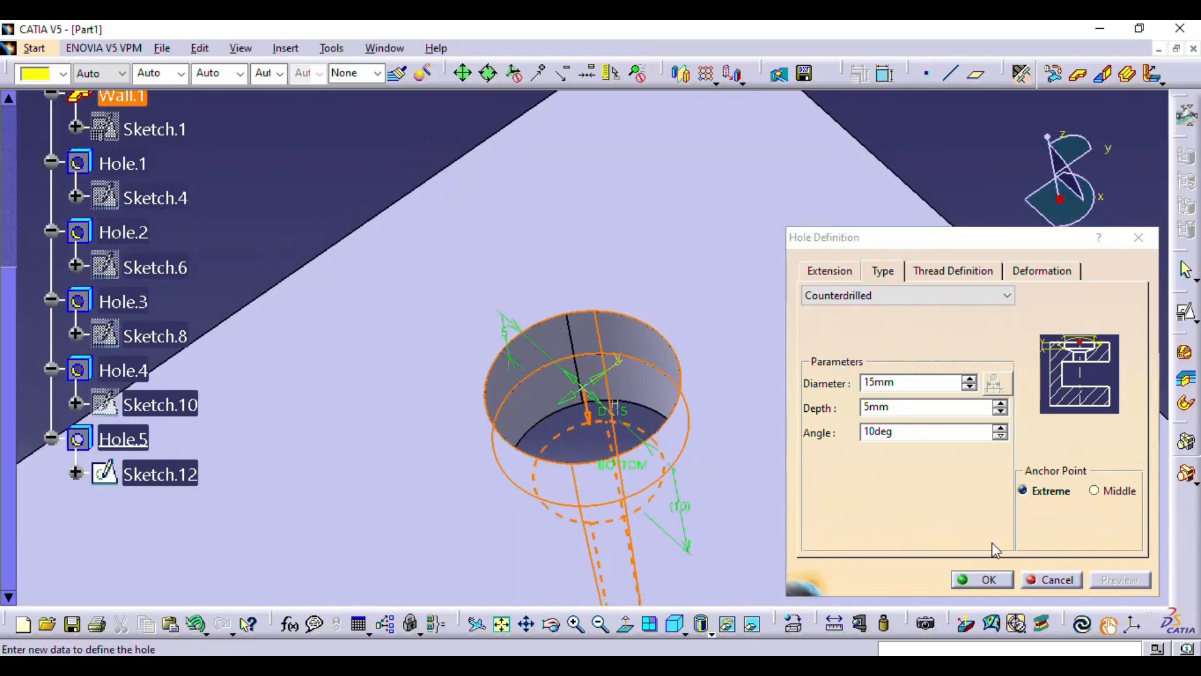
Accept the counterdrilled hole and clear the selection to view the finished wall.
left_click(979, 581)
middle_click_drag(911, 549, 845, 343)
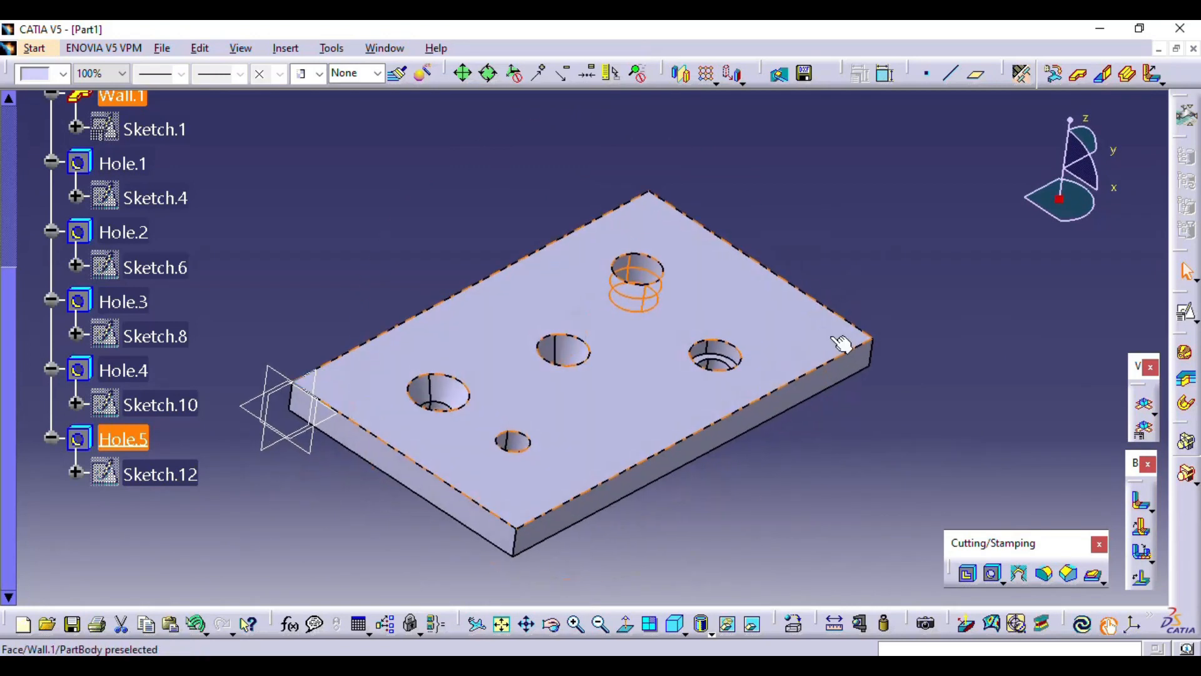
left_click(886, 429)
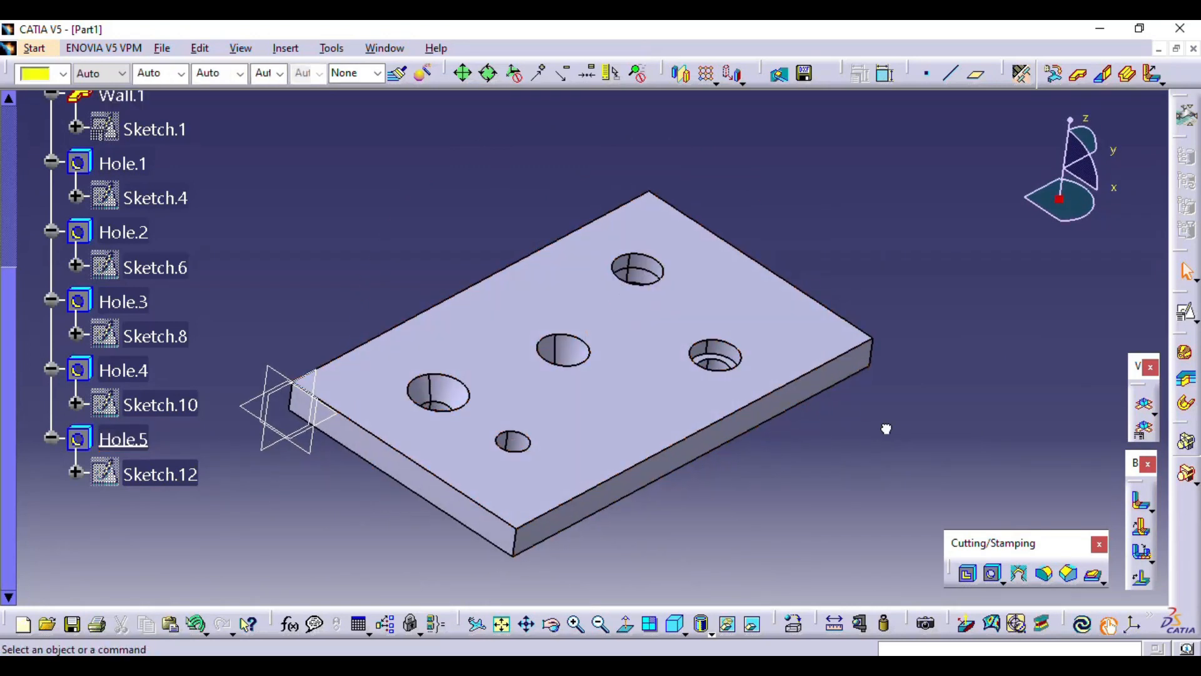
mouse_move(886, 429)
middle_mouse_down()
mouse_move(877, 440)
mouse_move(900, 419)
middle_mouse_up()
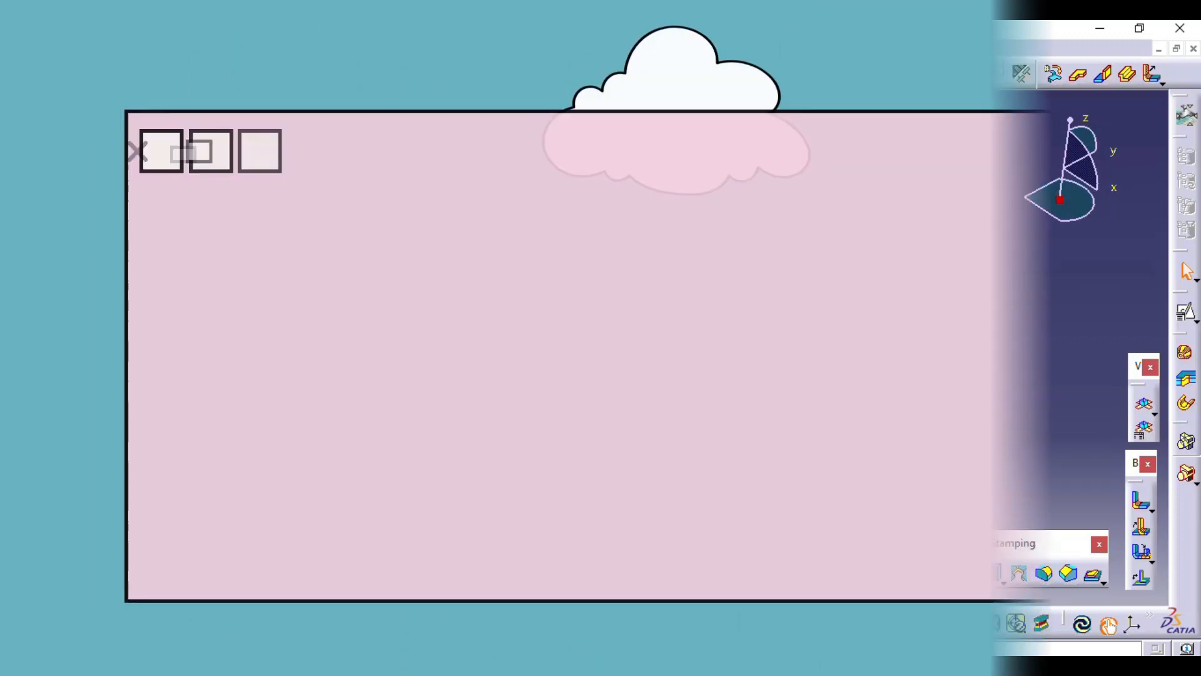